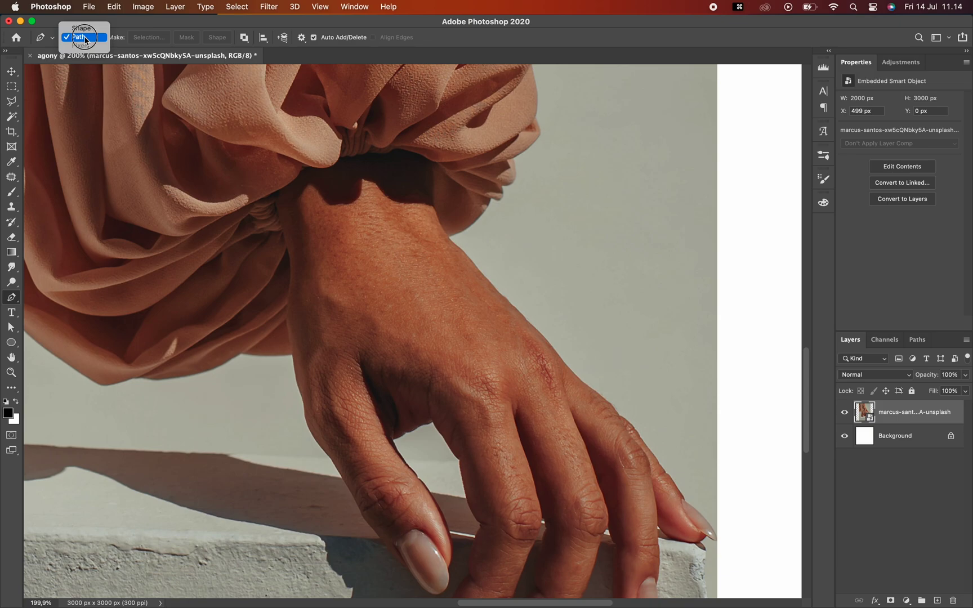
- Trace a Pen tool path along the hand's outer edge from the wrist toward the little finger
scroll(318, 204, up, 5)
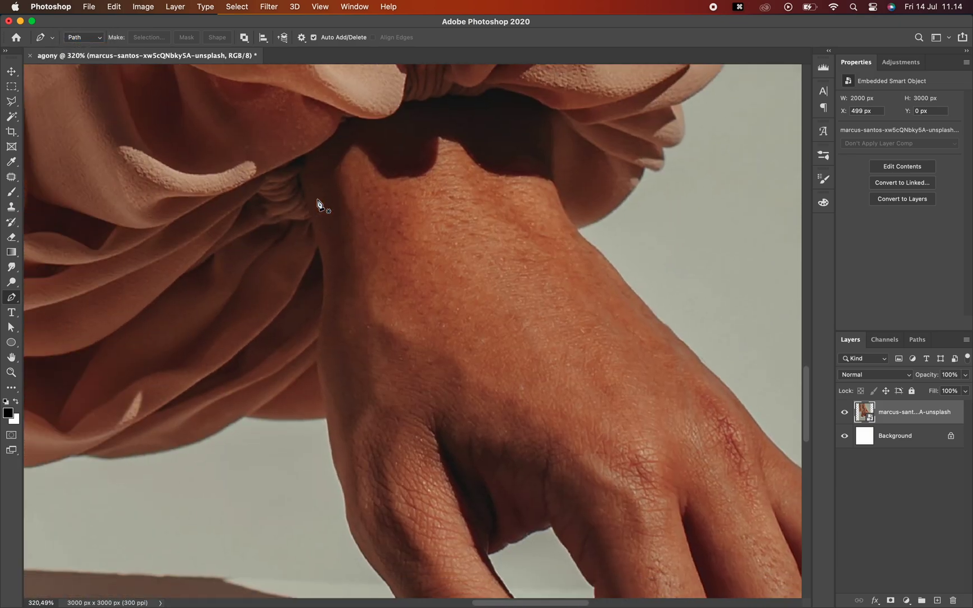
scroll(349, 369, down, 5)
scroll(349, 369, up, 3)
scroll(349, 369, up, 3)
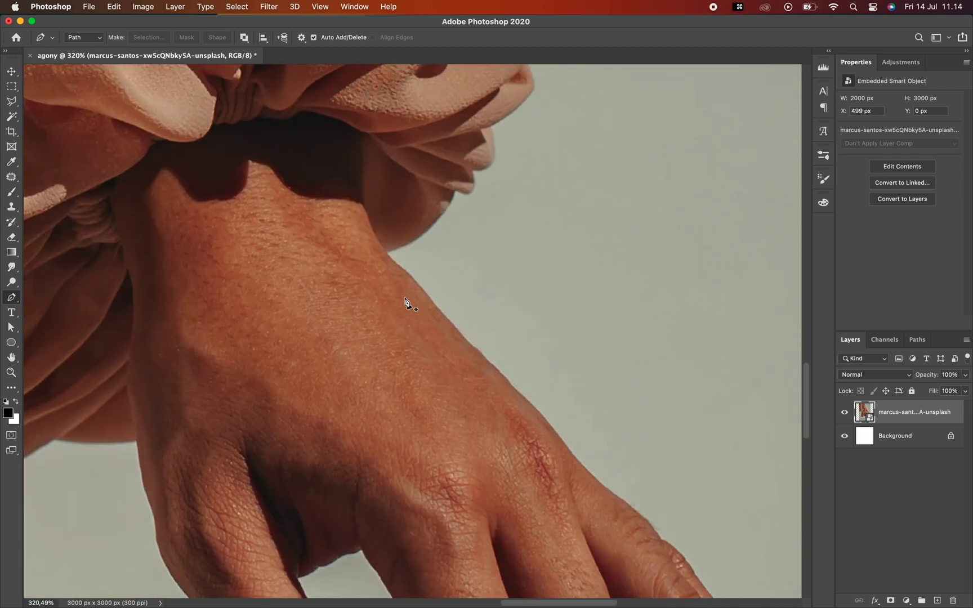
scroll(407, 297, up, 1)
scroll(407, 297, up, 4)
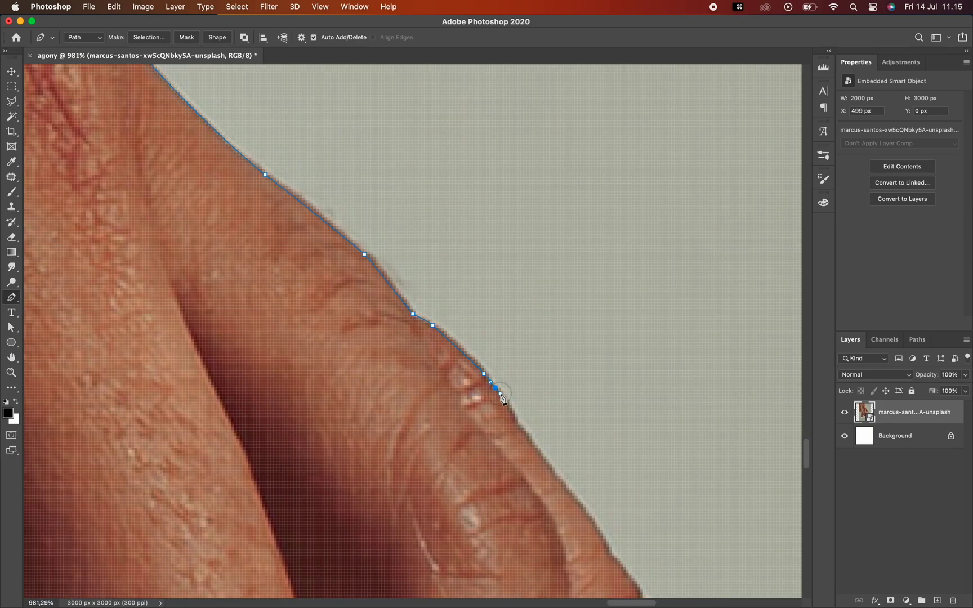
- Continue the hand path around all fingers and the thumb, and close it along the shadow edge at the wrist
key(super+z)
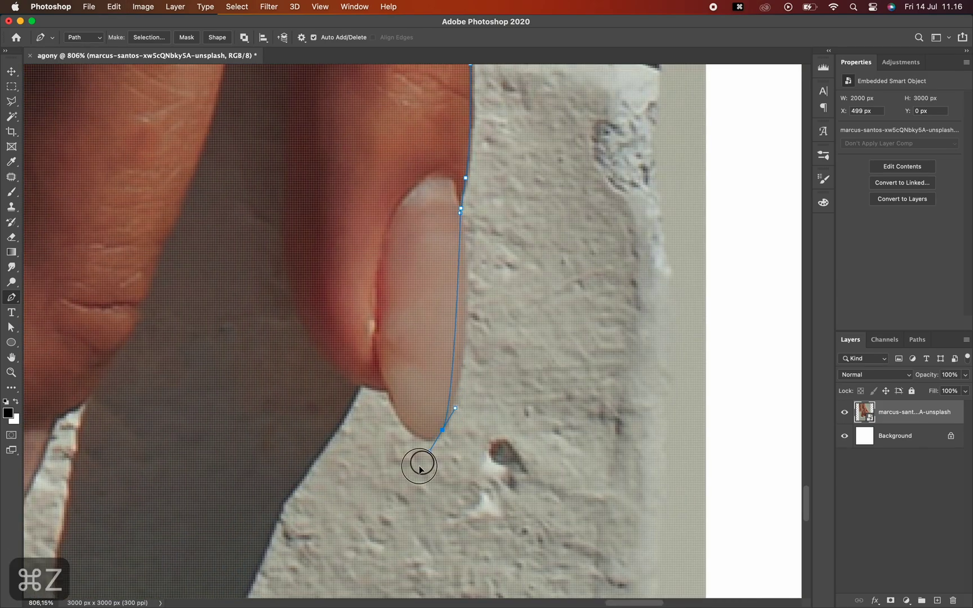
click(343, 394)
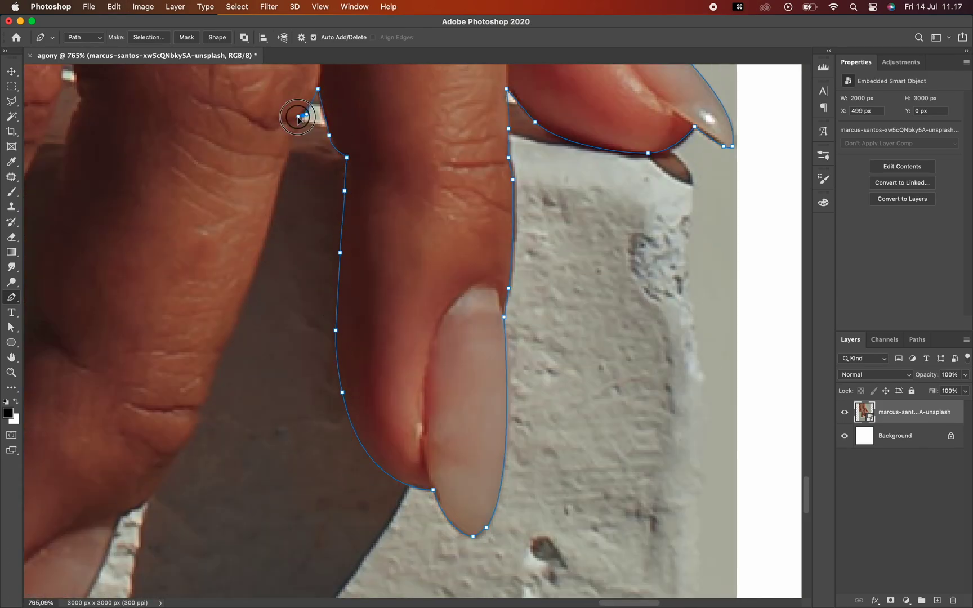
key(super+z)
key(super+z)
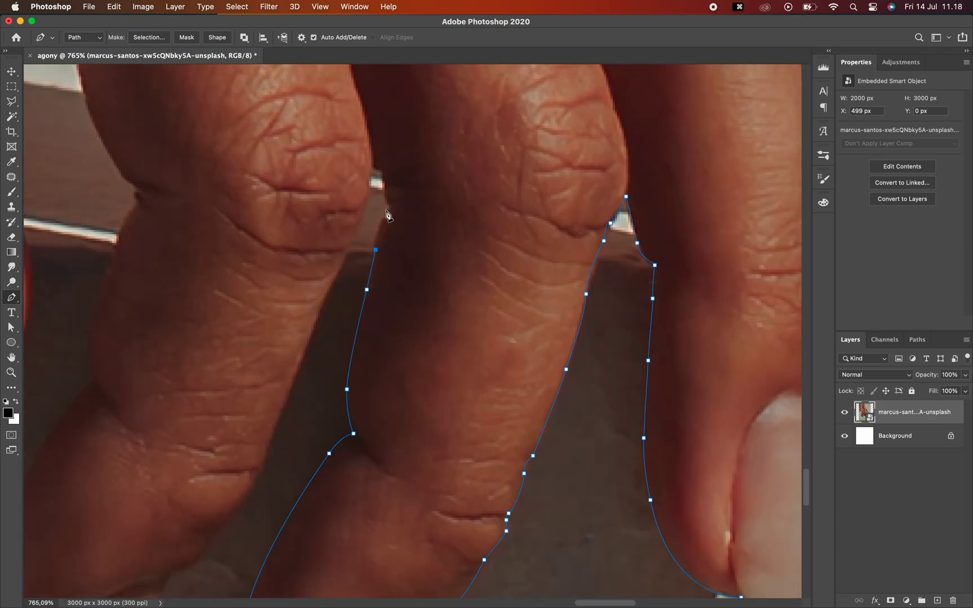
click(392, 211)
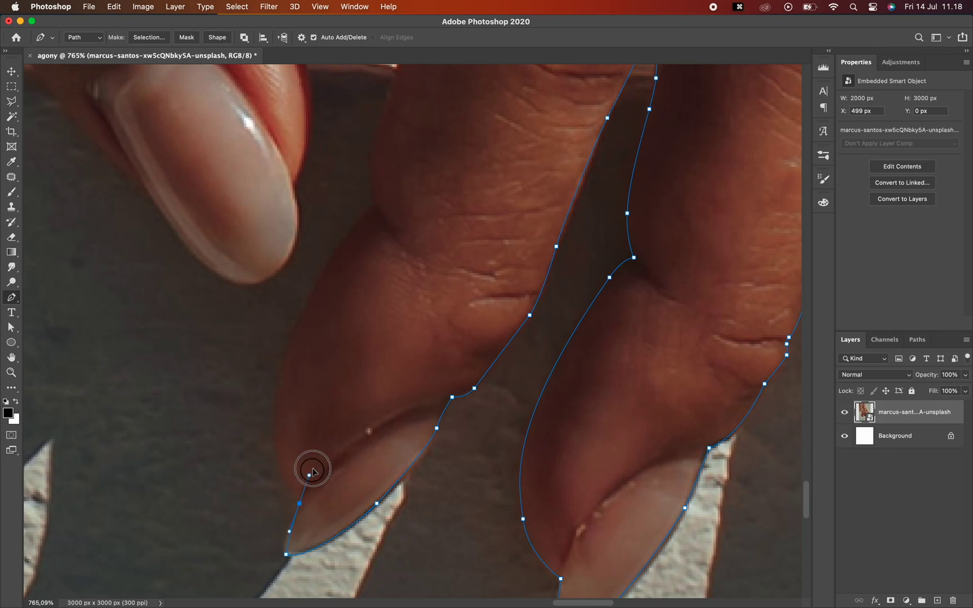
key(super+z)
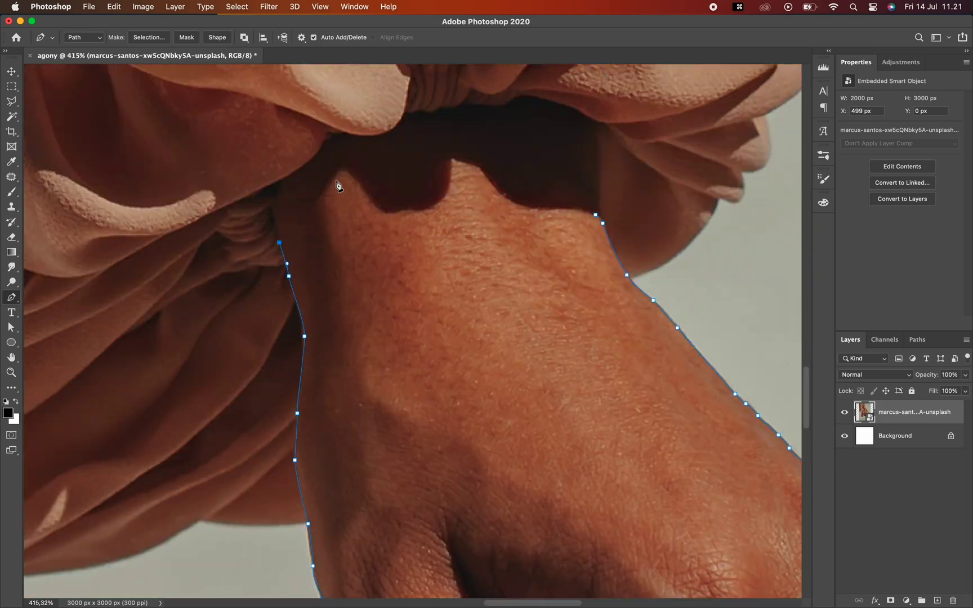
click(360, 186)
click(527, 209)
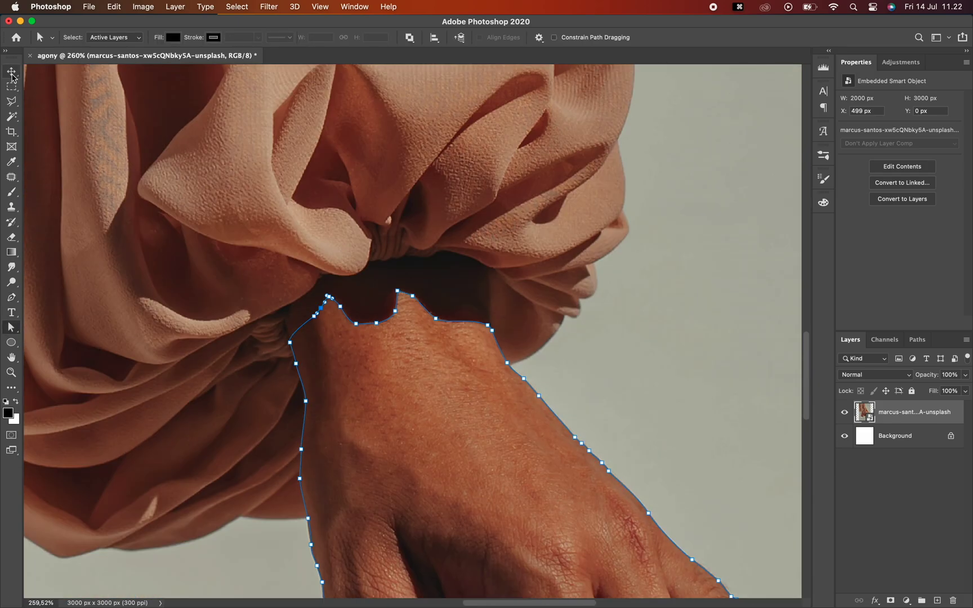
- Convert the closed hand path into a selection
right_click(435, 390)
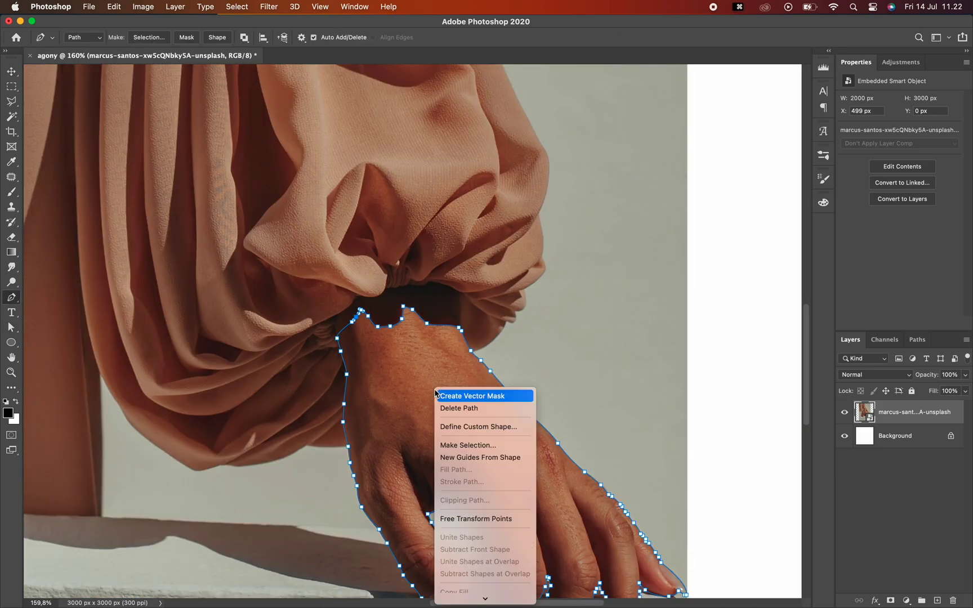
click(452, 361)
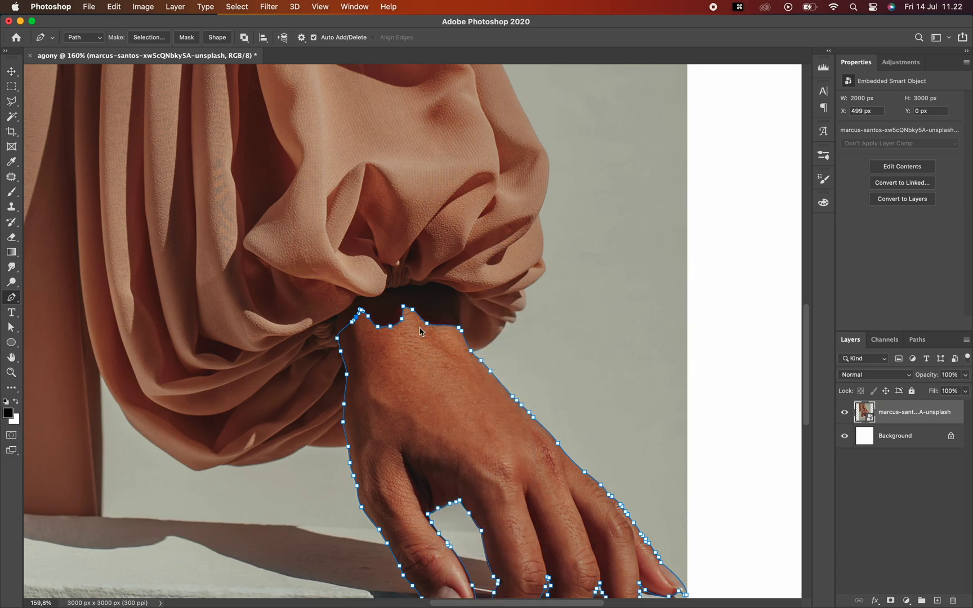
click(482, 214)
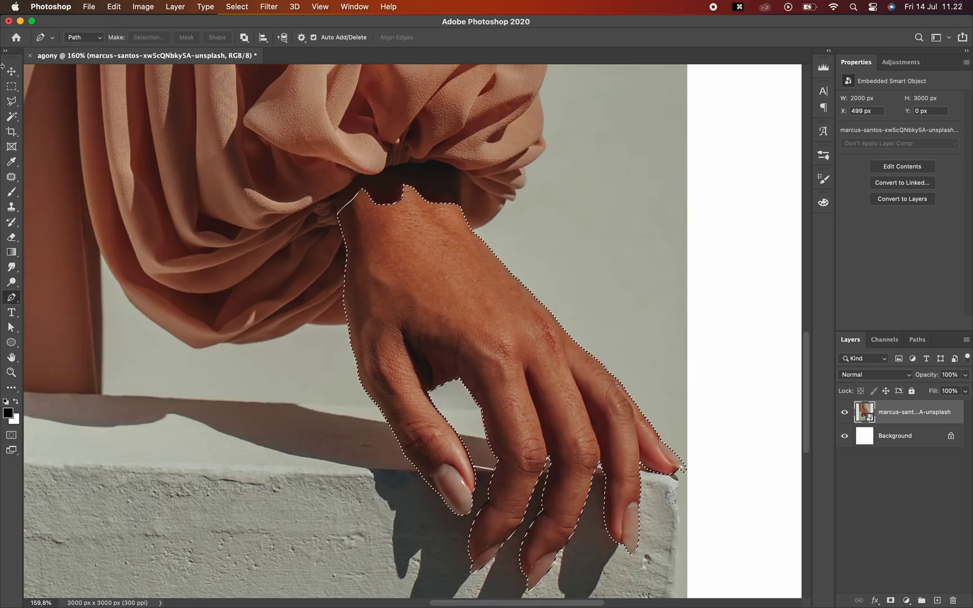
- Apply a layer mask to the photo layer so only the selected hand stays visible
key(m)
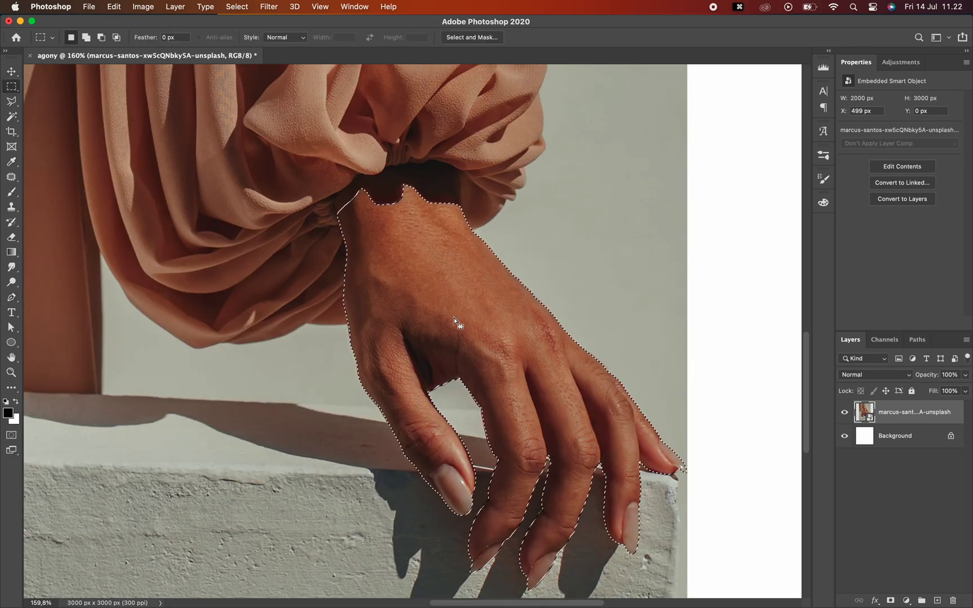
right_click(454, 317)
click(480, 409)
key(super+z)
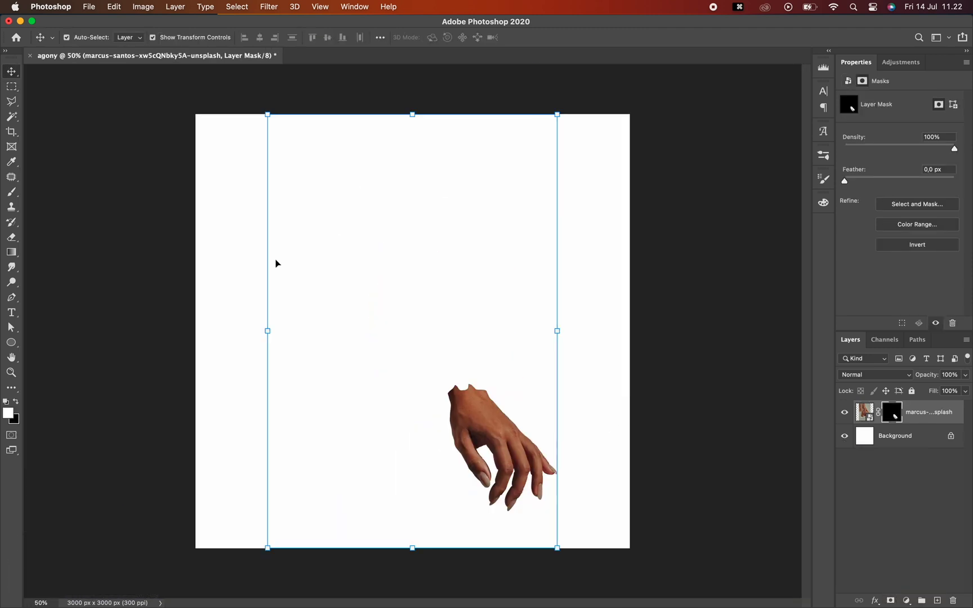
- Convert the masked hand layer to a smart object and fill a new layer beneath it with black
right_click(935, 412)
click(830, 143)
key(alt+BackSpace)
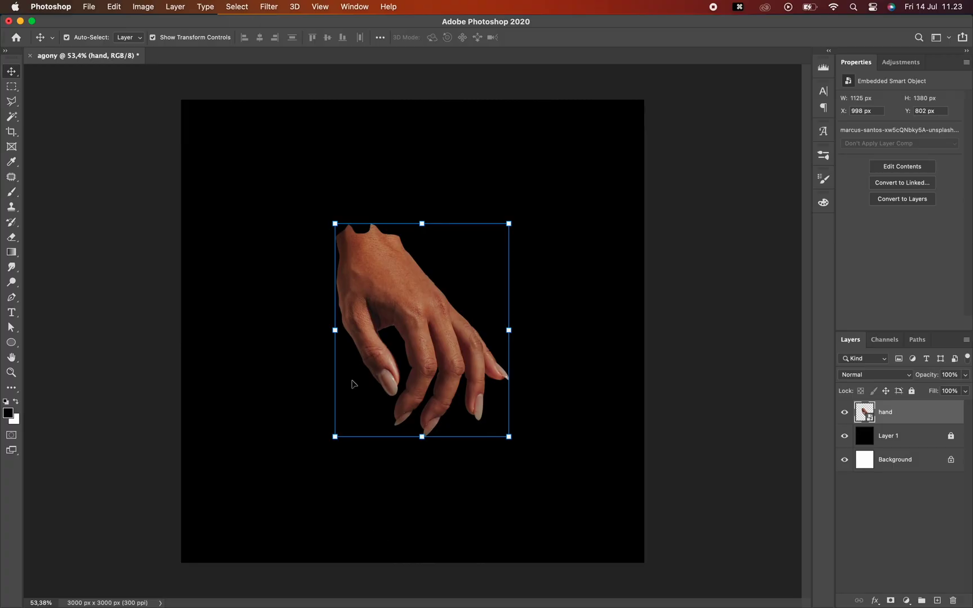
- Place rose.png from the assets folder into the document above the hand layer
mouse_move(372, 592)
click(248, 586)
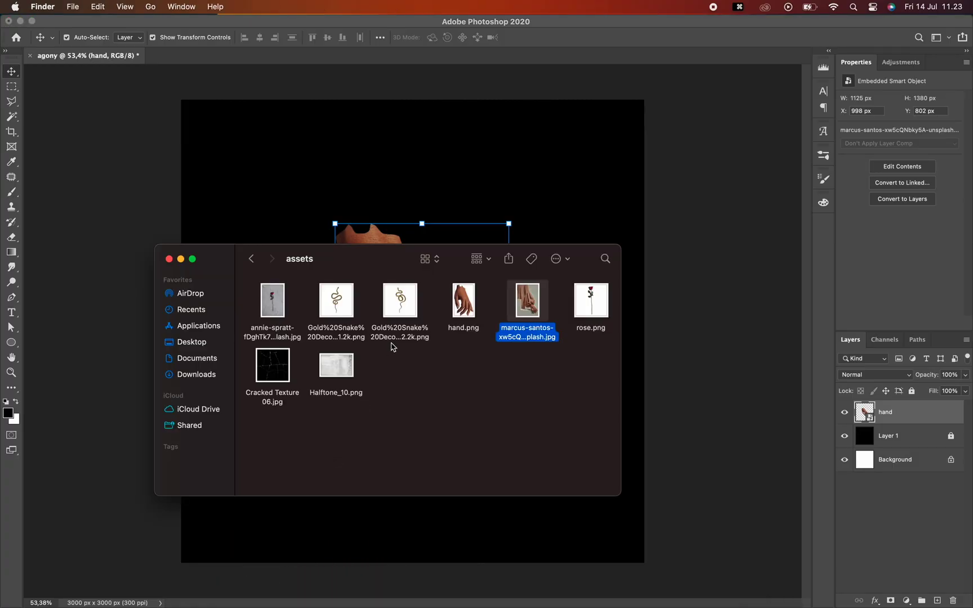
click(274, 309)
click(582, 313)
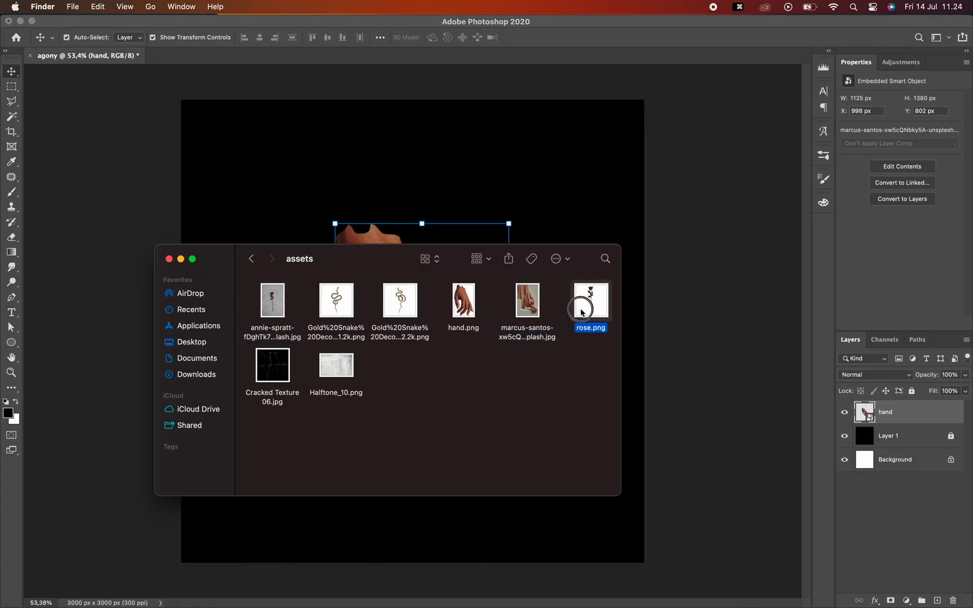
drag(596, 317, 472, 186)
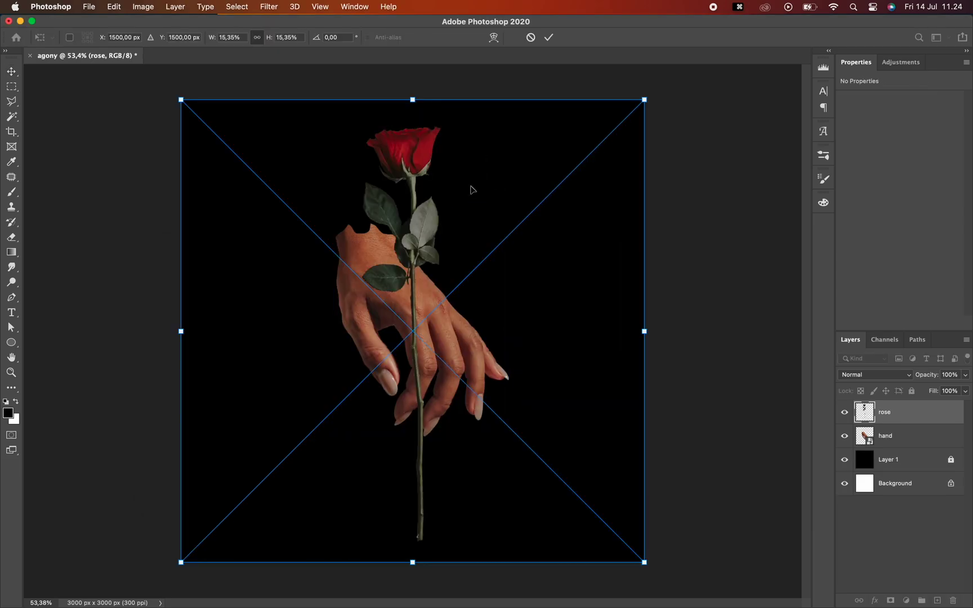
key(Return)
- Scale down the rose and tilt it counter-clockwise so its flower sits beside the hand
click(435, 123)
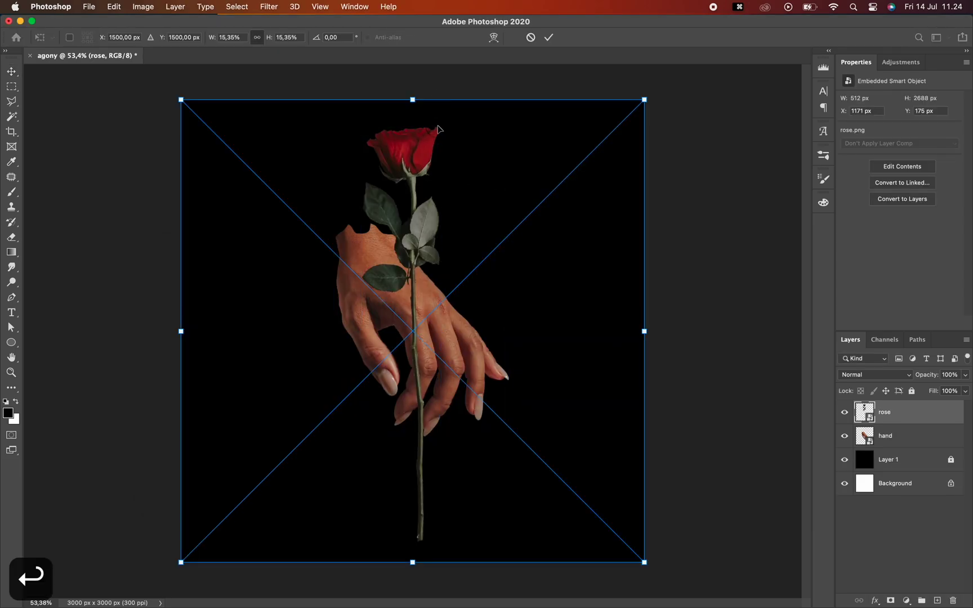
drag(645, 99, 521, 223)
drag(529, 215, 420, 168)
key(Return)
- Rotate the hand slightly clockwise so the fingers point more downward
scroll(427, 336, down, 2)
click(426, 335)
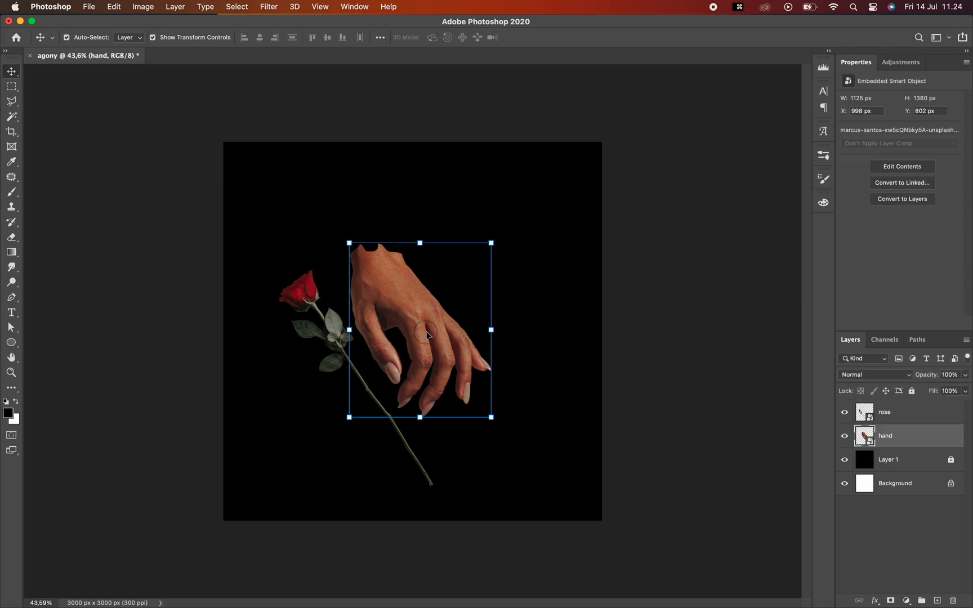
drag(502, 230, 528, 263)
key(Return)
- Enlarge the rose, tilt it further and position its stem diagonally across the fingers
click(422, 469)
drag(476, 496, 489, 481)
key(Return)
drag(444, 478, 530, 507)
key(Return)
click(511, 380)
scroll(510, 380, up, 3)
key(super+minus)
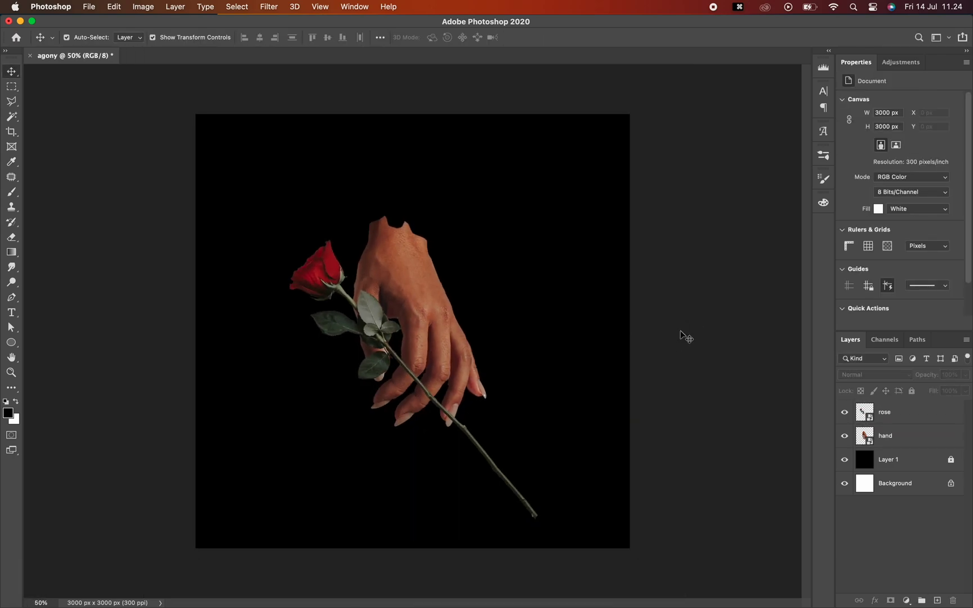
- Scale the rose down slightly to about 13% and set its rotation to about -38.5°
click(383, 319)
drag(559, 237, 562, 241)
drag(692, 417, 676, 402)
drag(356, 338, 364, 330)
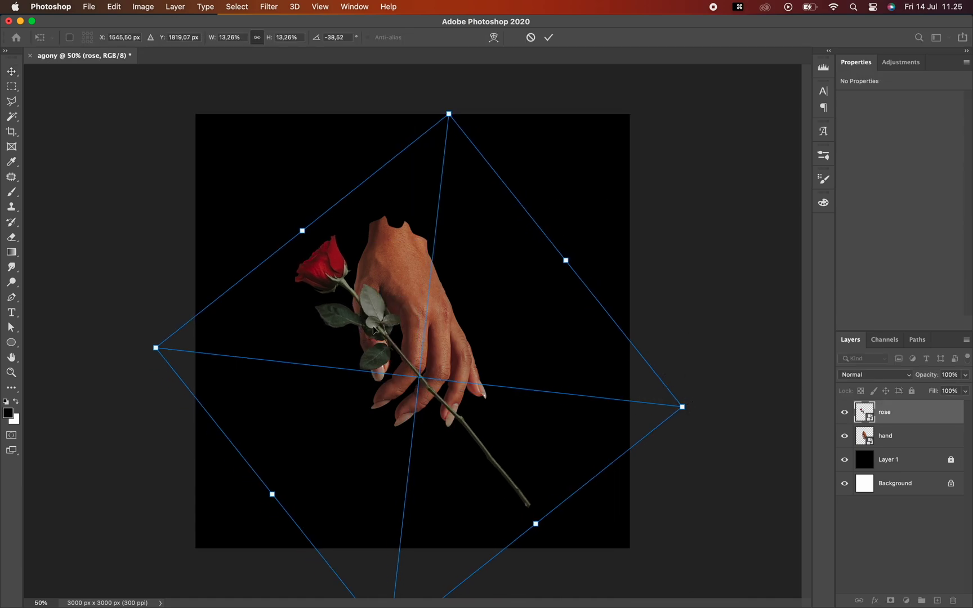
drag(683, 409, 678, 408)
- Nudge the rose slightly downward over the fingers
key(Down)
key(Down)
key(Down)
key(Down)
key(Down)
key(Down)
key(Return)
scroll(405, 387, up, 3)
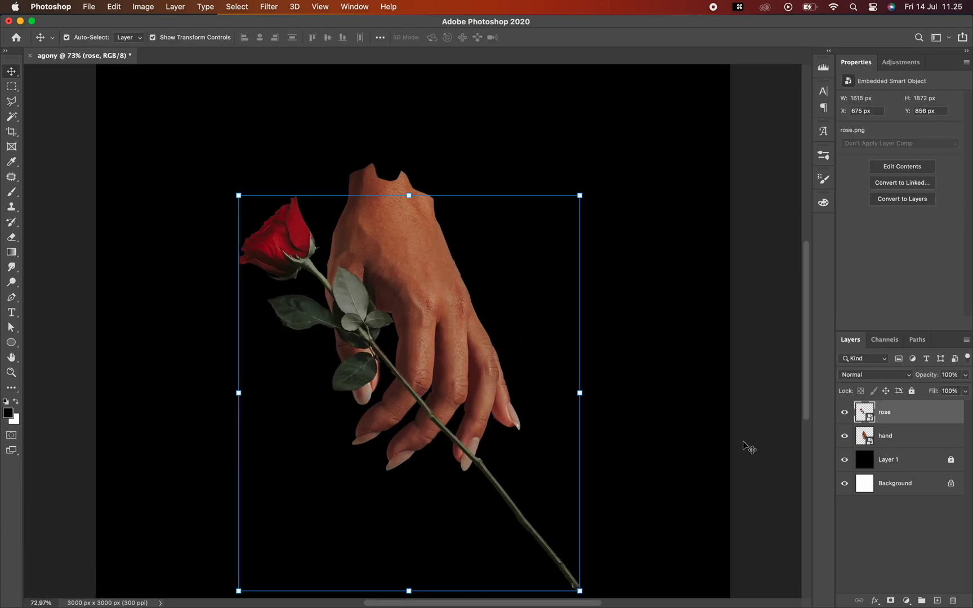
- Place the Gold%20Snake%20Decor.I01.2k.png image over the hand and rose, adjusting its size and rotation
click(748, 404)
click(243, 586)
drag(329, 313, 425, 214)
drag(628, 115, 644, 100)
drag(658, 256, 676, 225)
key(Return)
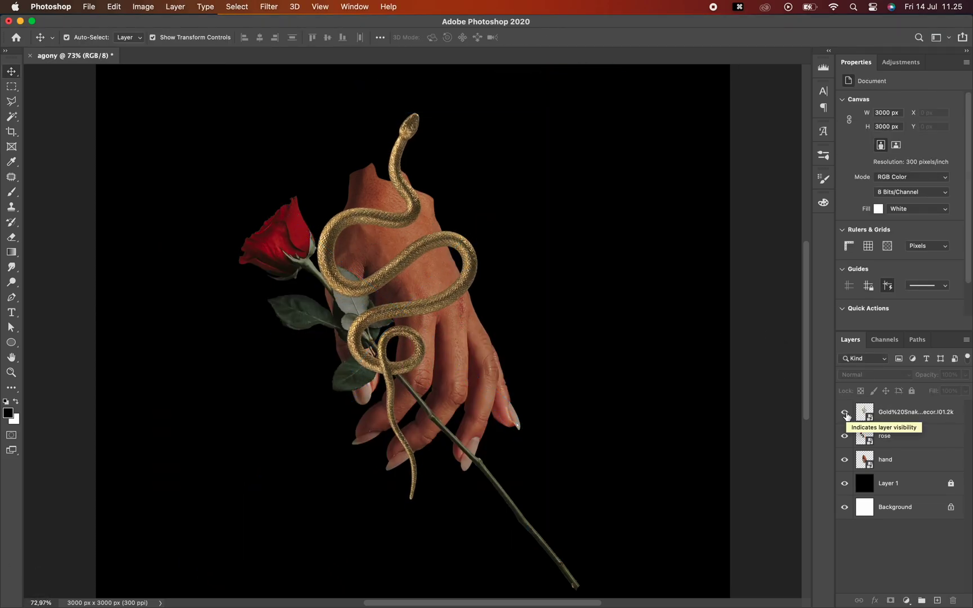
- Hide the gold snake layer
click(458, 291)
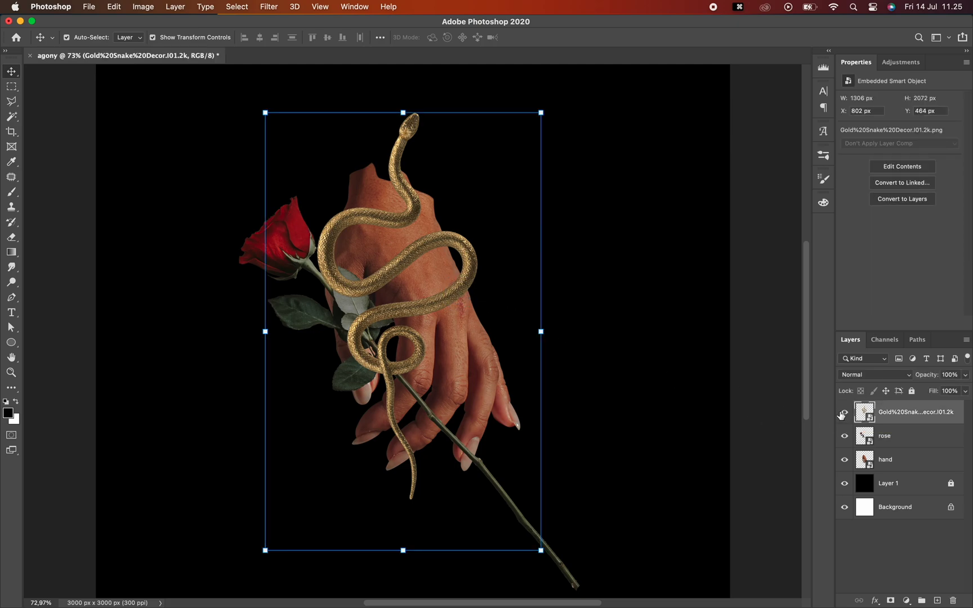
click(844, 414)
click(744, 381)
- Duplicate the rose layer and hide the copy
click(362, 328)
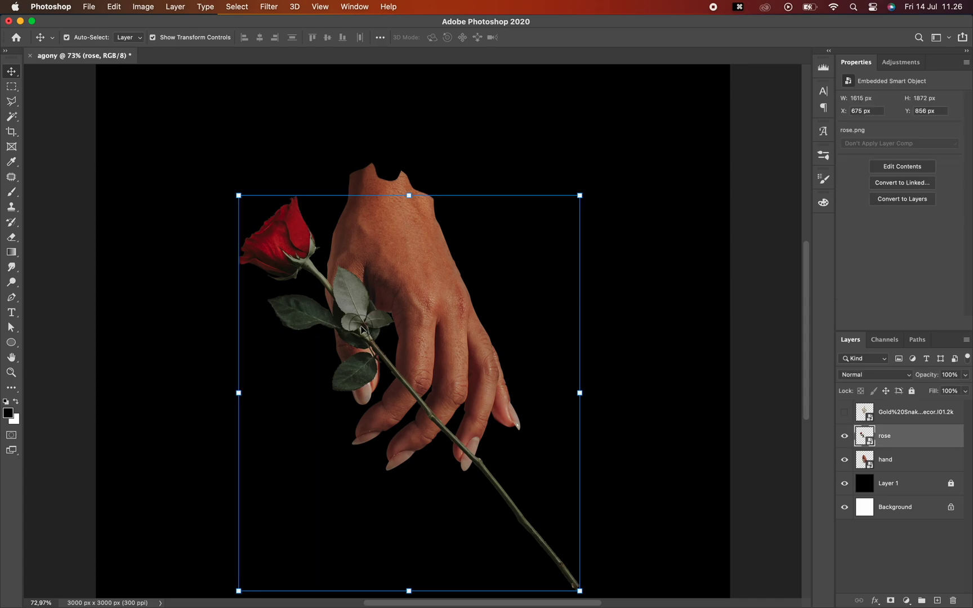
scroll(361, 328, up, 1)
scroll(362, 330, up, 3)
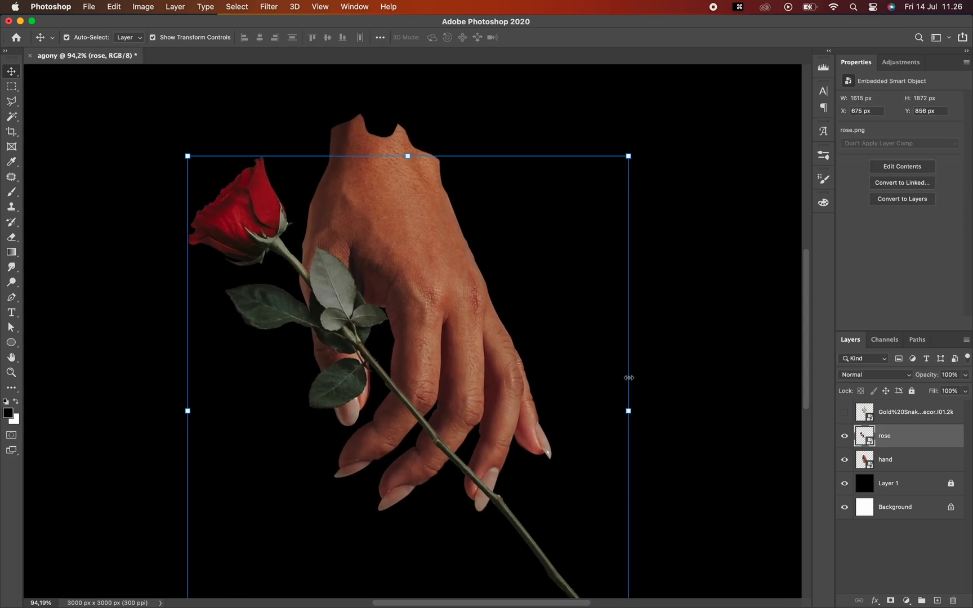
scroll(615, 384, down, 3)
scroll(612, 384, down, 3)
scroll(611, 384, up, 3)
scroll(611, 385, up, 1)
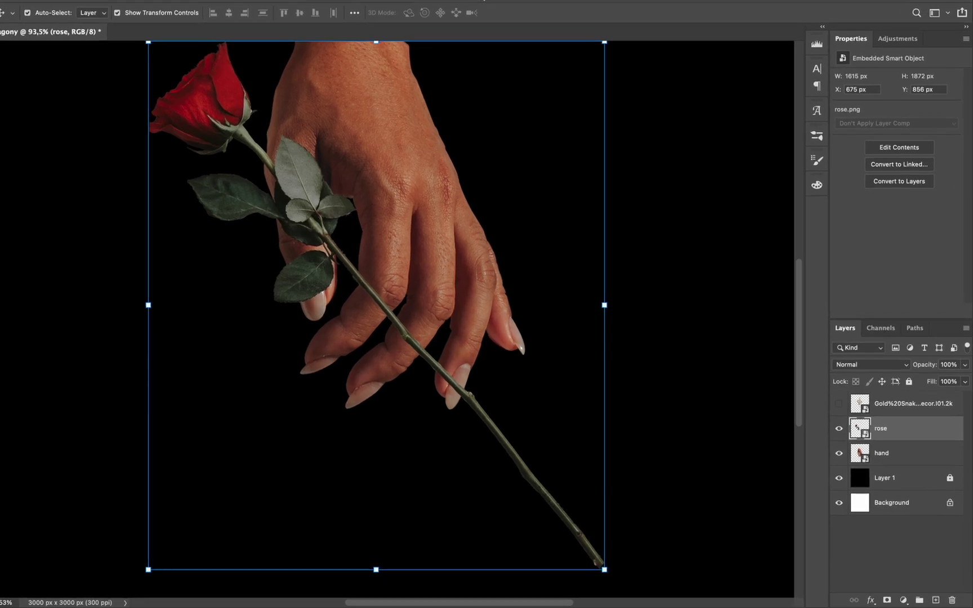
key(super+j)
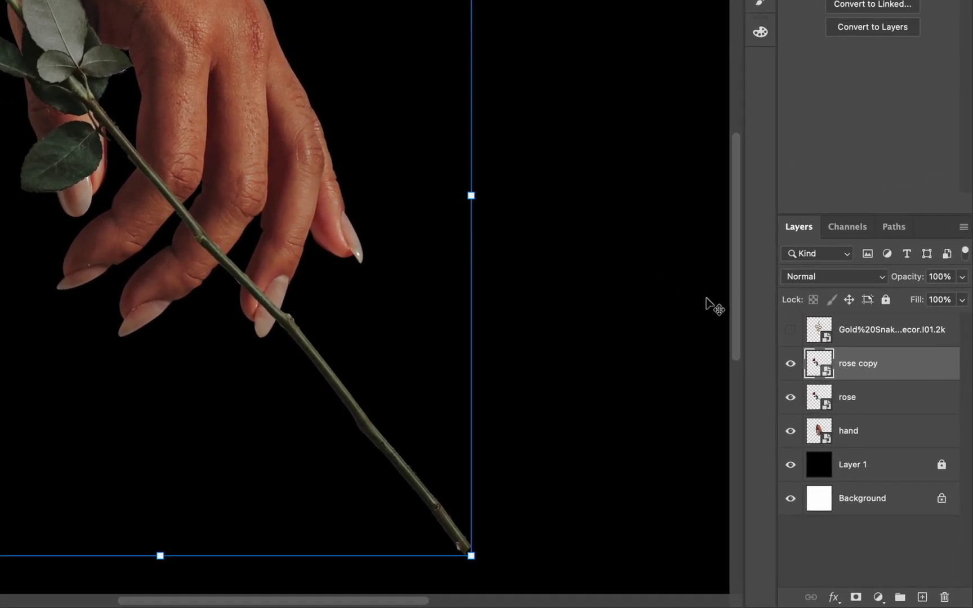
click(789, 365)
- Add a layer mask to the original rose layer and activate the Eraser tool
click(853, 404)
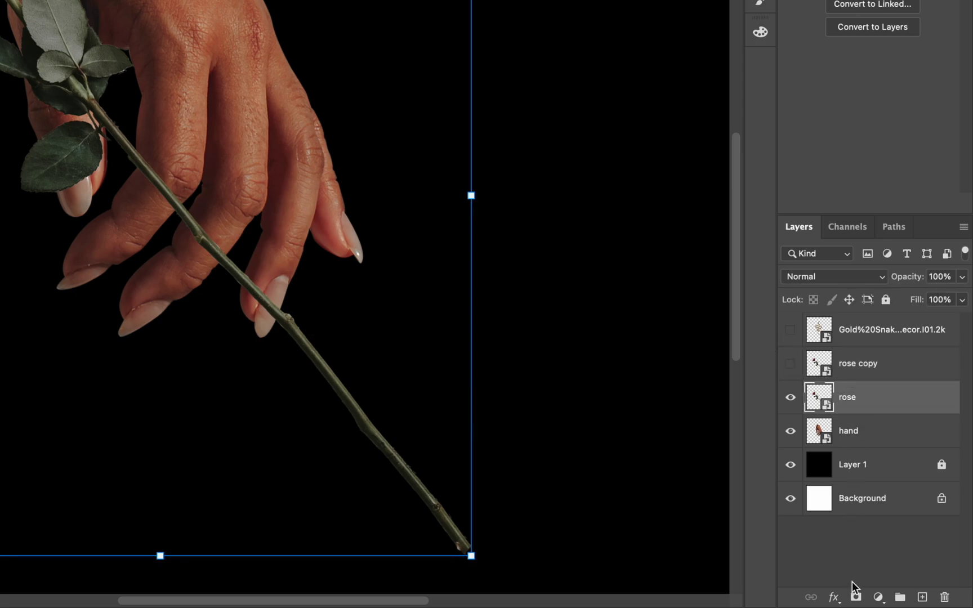
click(854, 597)
key(e)
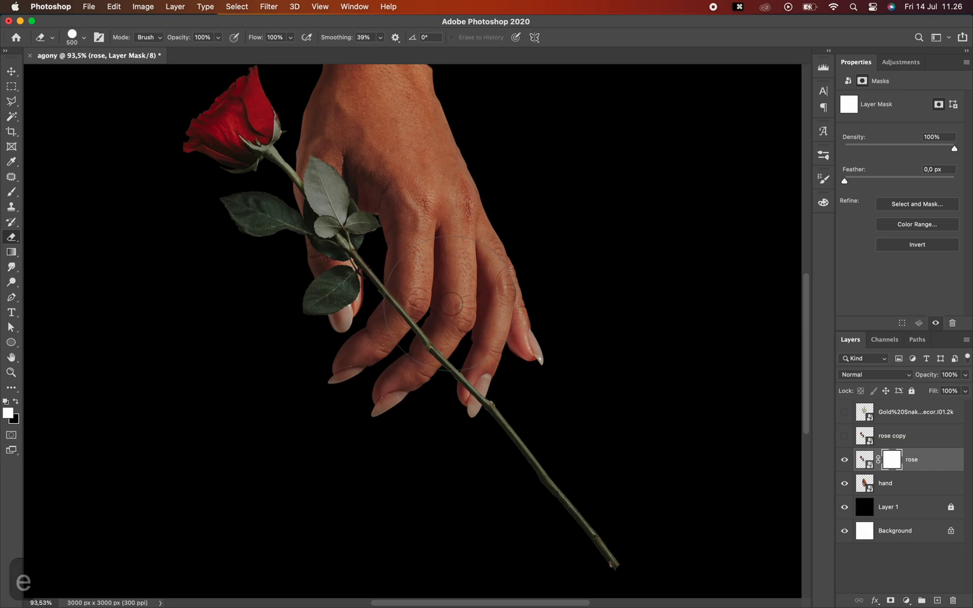
- Mask out the original rose's stem where it crosses the fingers, refining the cut edge with a 15 px eraser
drag(451, 304, 481, 337)
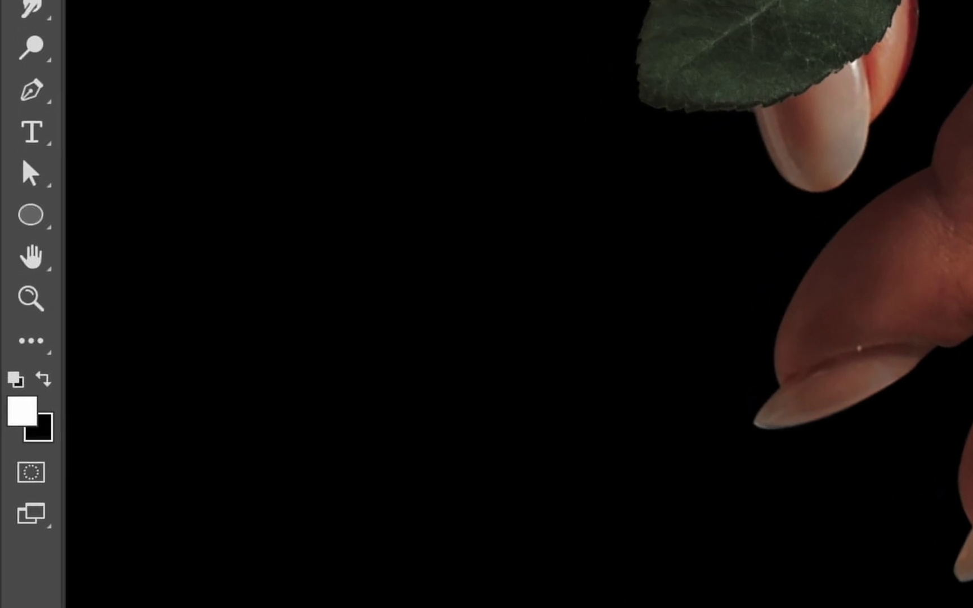
key(ctrl+plus)
drag(563, 90, 808, 583)
key(ctrl+plus)
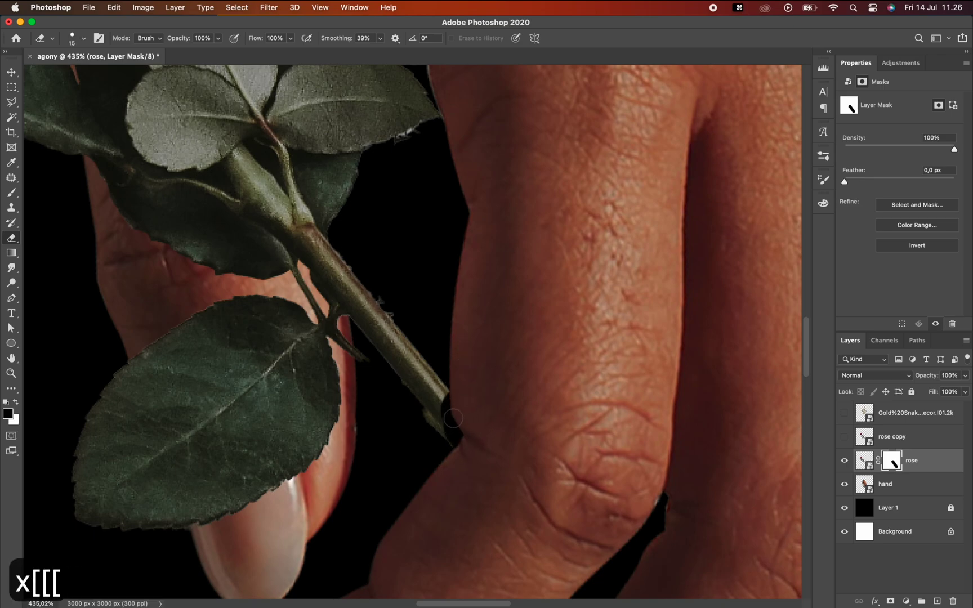
scroll(454, 419, up, 2)
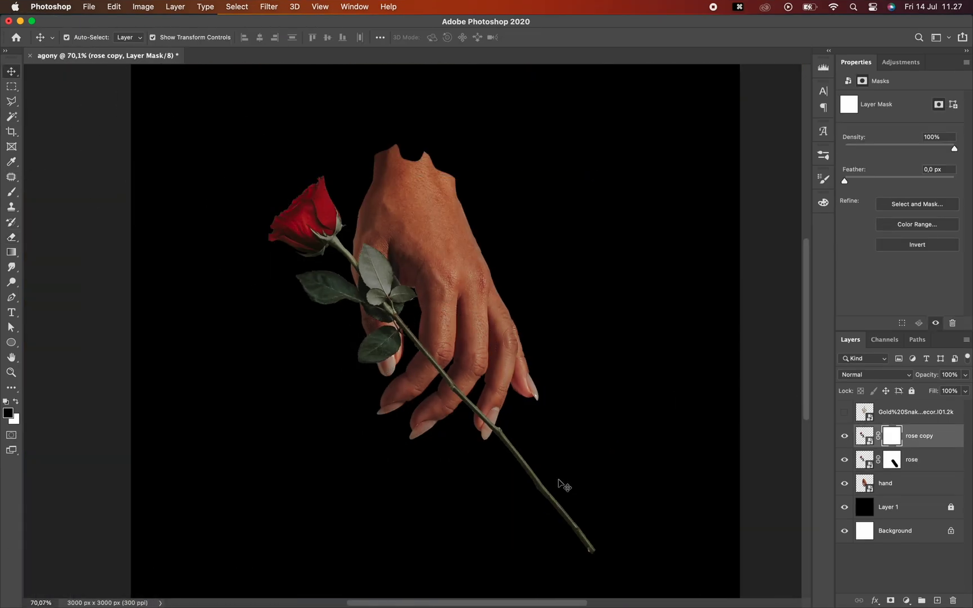
- Mask out the flower and leaves on the rose copy, keeping only its lower stem
click(845, 460)
click(844, 460)
key(x)
drag(306, 226, 436, 363)
- Transform the rose copy to about 138% scale and -2.5° rotation, aligning its lower stem below the fingers
key(super+t)
drag(503, 463, 428, 408)
scroll(428, 407, down, 5)
mouse_move(568, 526)
mouse_down()
mouse_move(579, 517)
mouse_move(642, 561)
mouse_up()
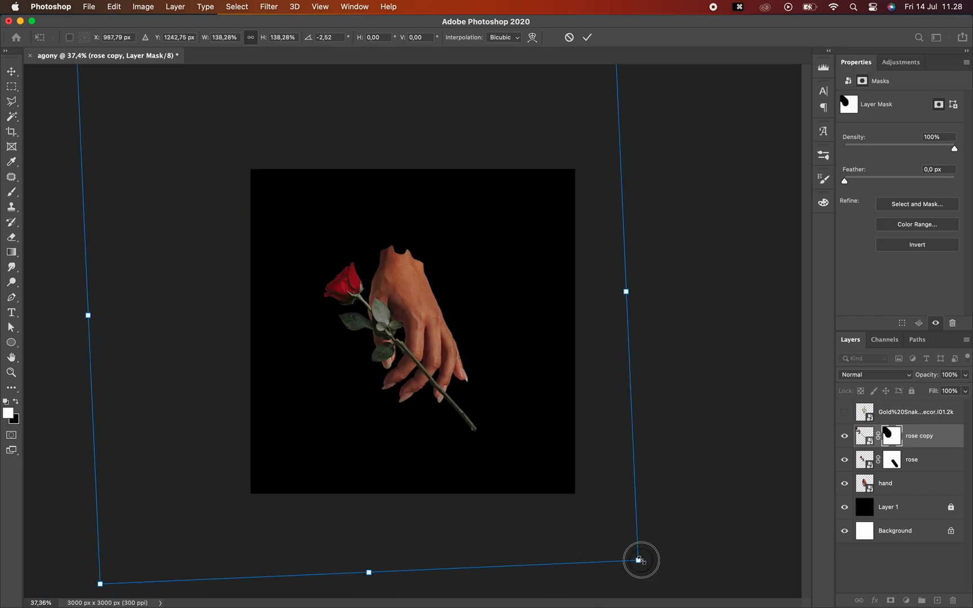
key(Return)
- Refine the rose copy's mask where the stem meets the fingers, using a 20 px eraser
key(e)
scroll(413, 327, up, 10)
click(393, 360)
key(bracketleft)
key(bracketleft)
key(bracketleft)
key(bracketleft)
key(bracketleft)
key(bracketleft)
key(bracketleft)
key(bracketleft)
key(x)
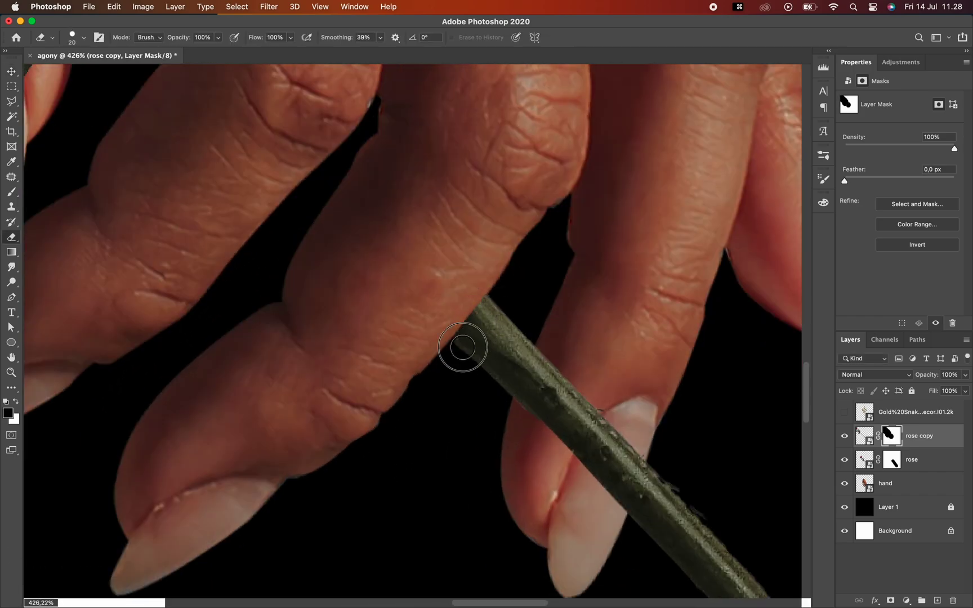
scroll(467, 340, down, 10)
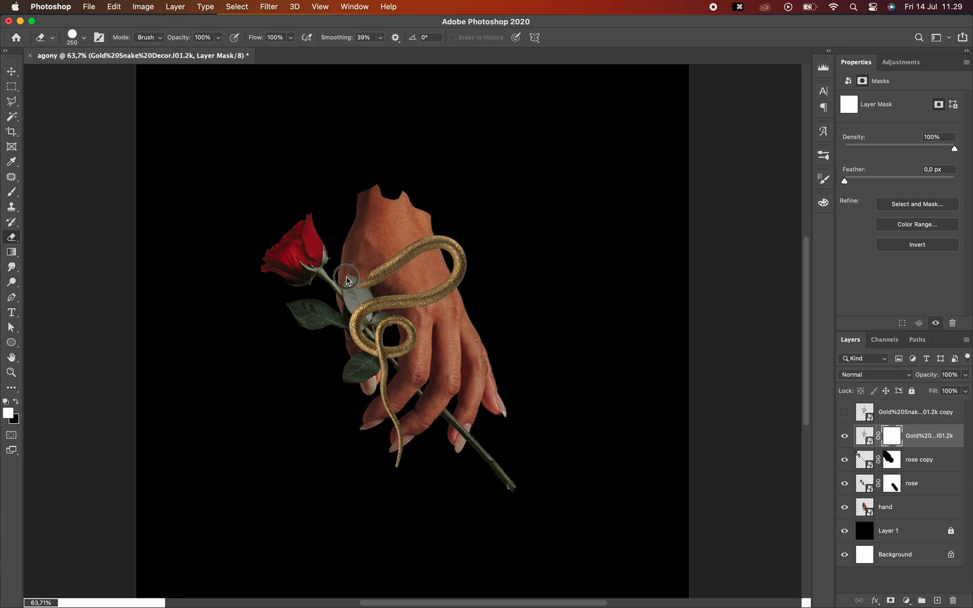
- Mask the original snake layer around the rose leaves with a small eraser and move the layer directly above the hand
scroll(348, 276, up, 8)
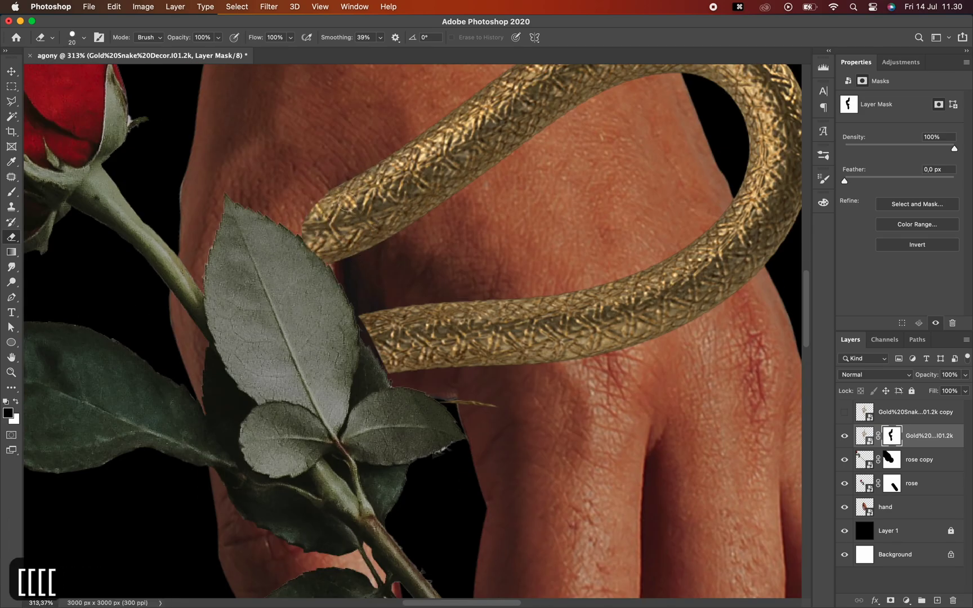
key(x)
scroll(411, 338, down, 5)
key(bracketright)
key(bracketright)
key(super+bracketleft)
key(super+bracketleft)
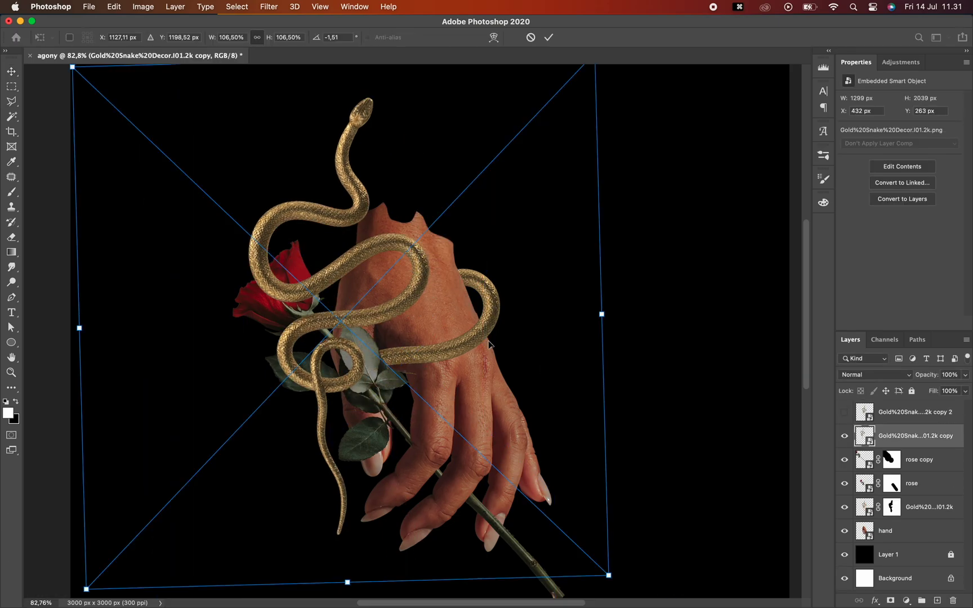
- Rotate the first snake copy over the hand and trim its mask, leaving only a loop beside the wrist
drag(613, 113, 642, 151)
key(super+z)
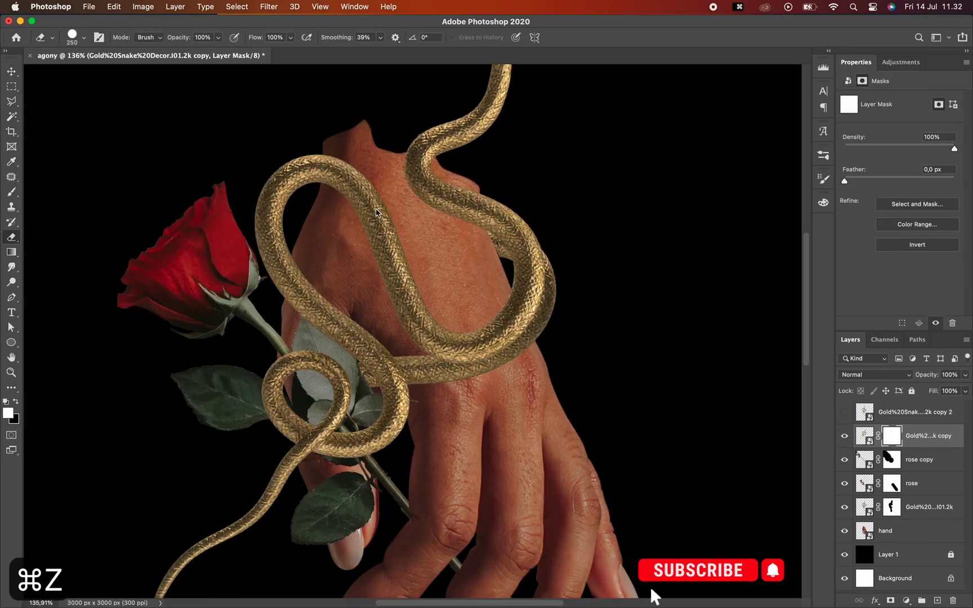
key(super+z)
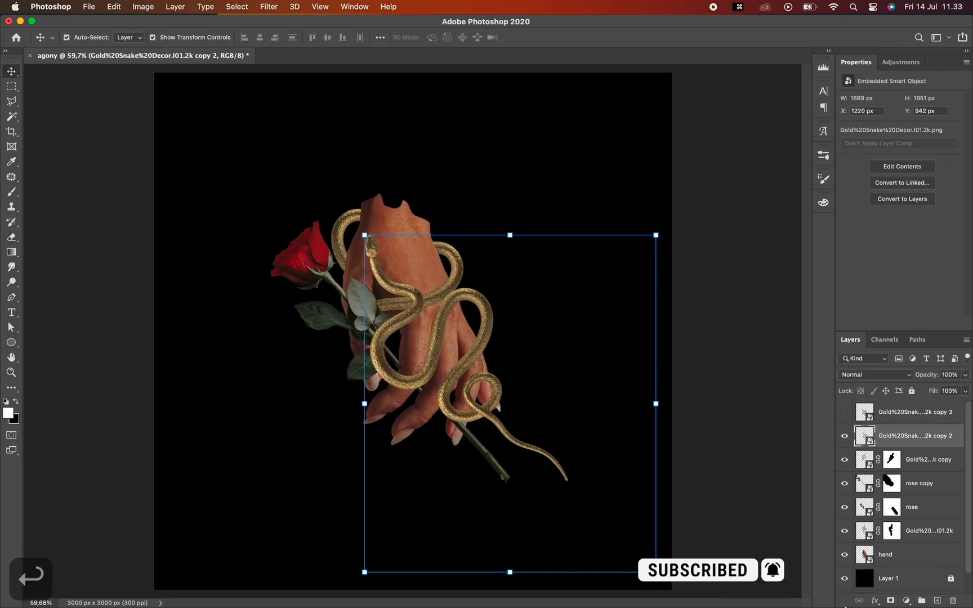
- Move the second snake copy up over the fingers and mask out its excess body, refining the edges with a small eraser
mouse_move(463, 319)
mouse_down()
mouse_move(474, 328)
mouse_move(465, 243)
mouse_up()
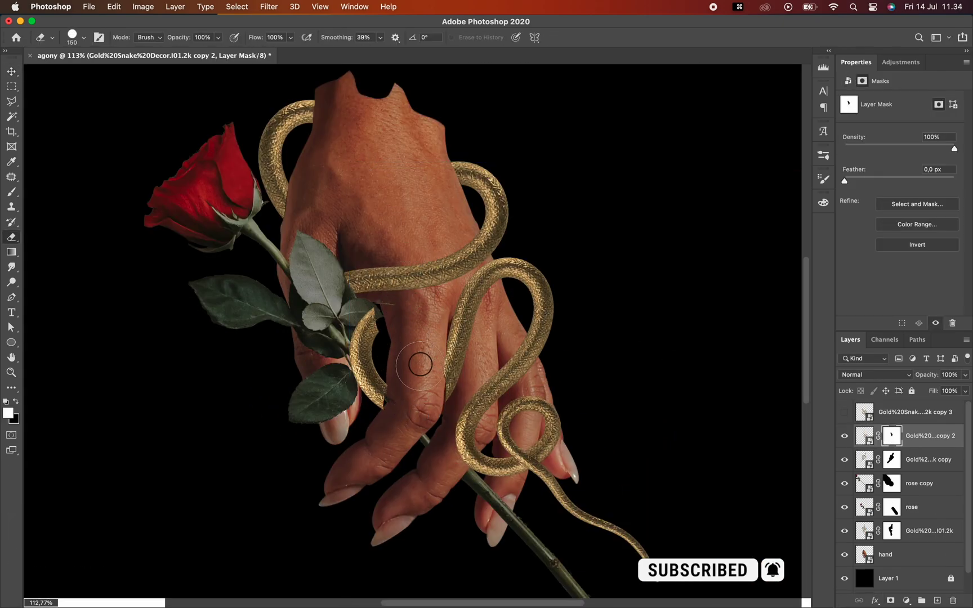
key(super+z)
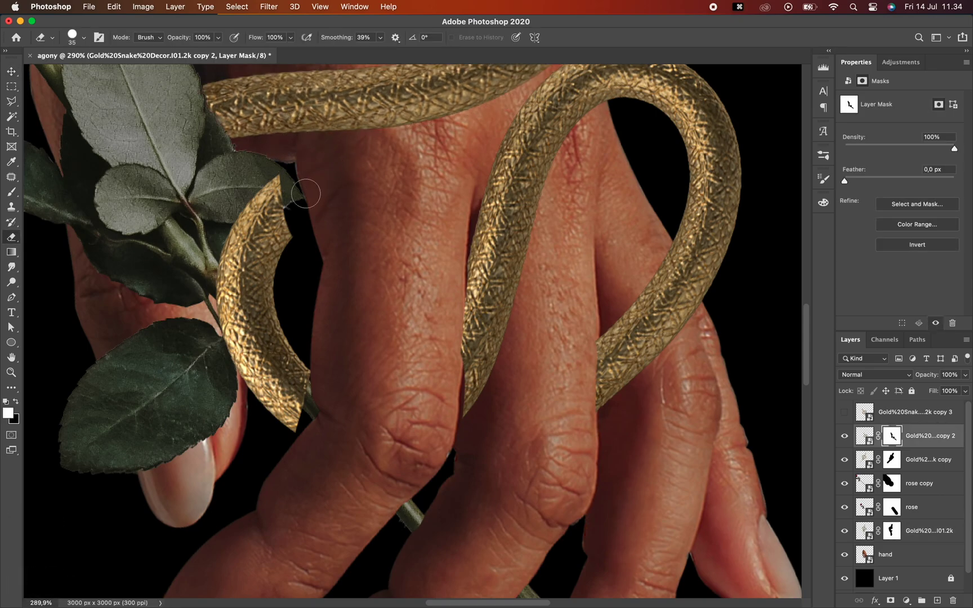
key(bracketleft)
key(bracketleft)
key(bracketleft)
key(bracketleft)
key(bracketleft)
key(bracketleft)
key(bracketleft)
key(bracketleft)
key(x)
- Send the third snake copy behind the hand and rotate, scale and position it so its tail trails past the fingers
key(super+bracketleft)
key(super+bracketleft)
key(super+bracketleft)
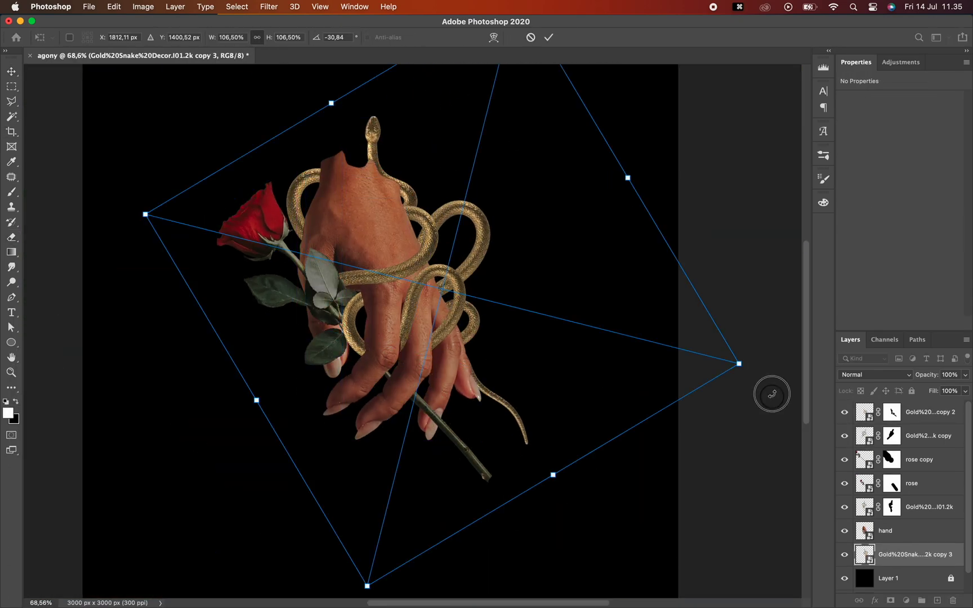
drag(771, 393, 784, 328)
drag(598, 493, 616, 475)
drag(484, 373, 479, 373)
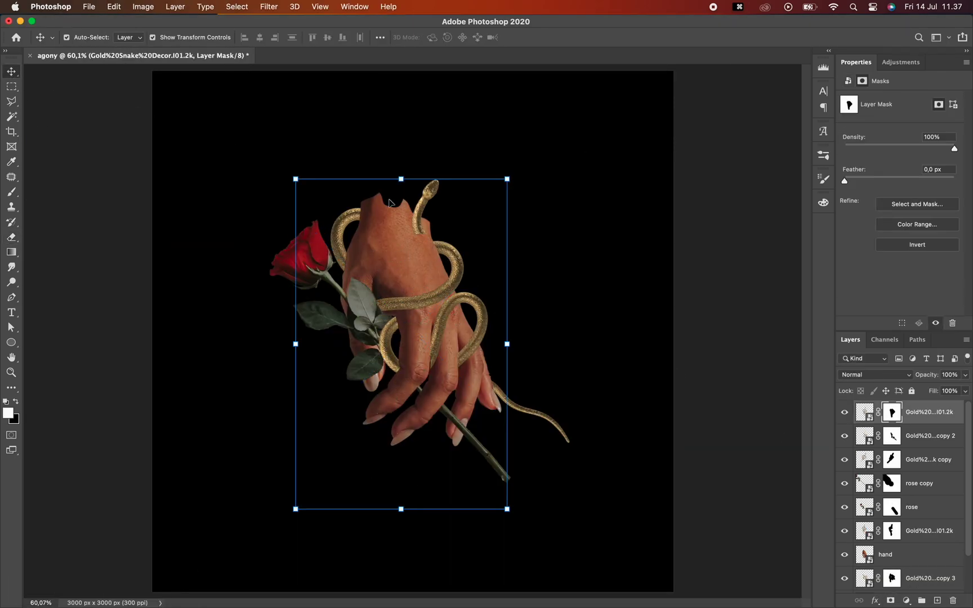
- Try placing the masked snake head layer behind the hand at about 118% scale and 4.3° rotation
key(Return)
key(super+bracketleft)
key(super+bracketleft)
key(super+bracketleft)
key(super+bracketleft)
key(super+bracketleft)
key(super+bracketleft)
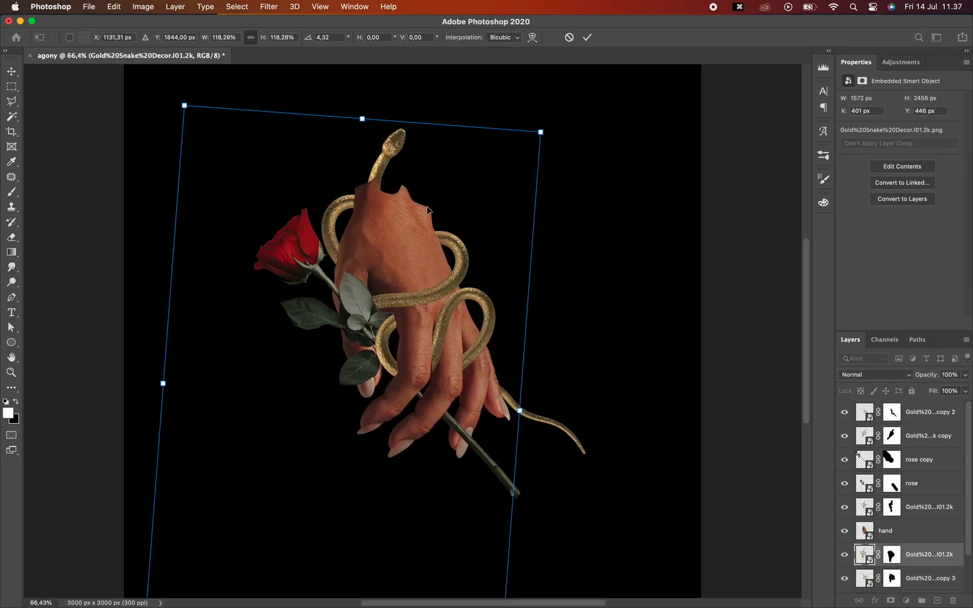
key(Return)
key(alt+super+z)
key(shift+super+z)
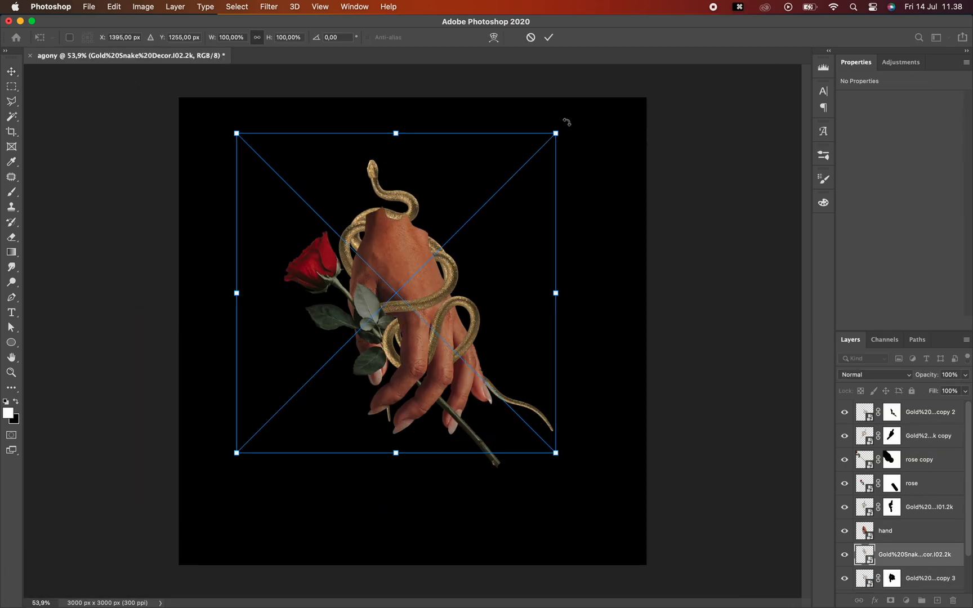
- Place the Gold Snake Decor.I02.2k image behind the hand and position its masked head above the cut wrist
key(Return)
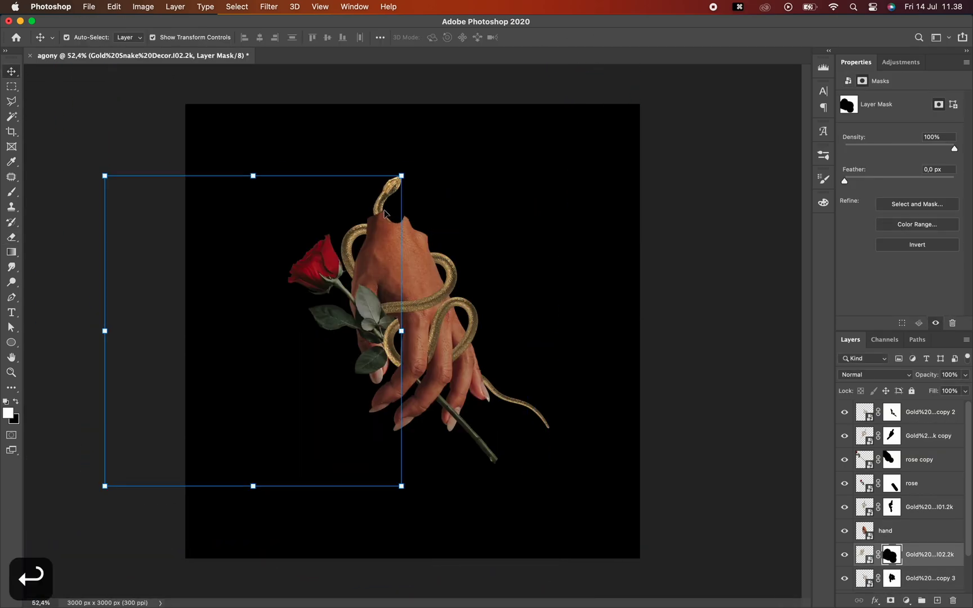
drag(456, 263, 398, 262)
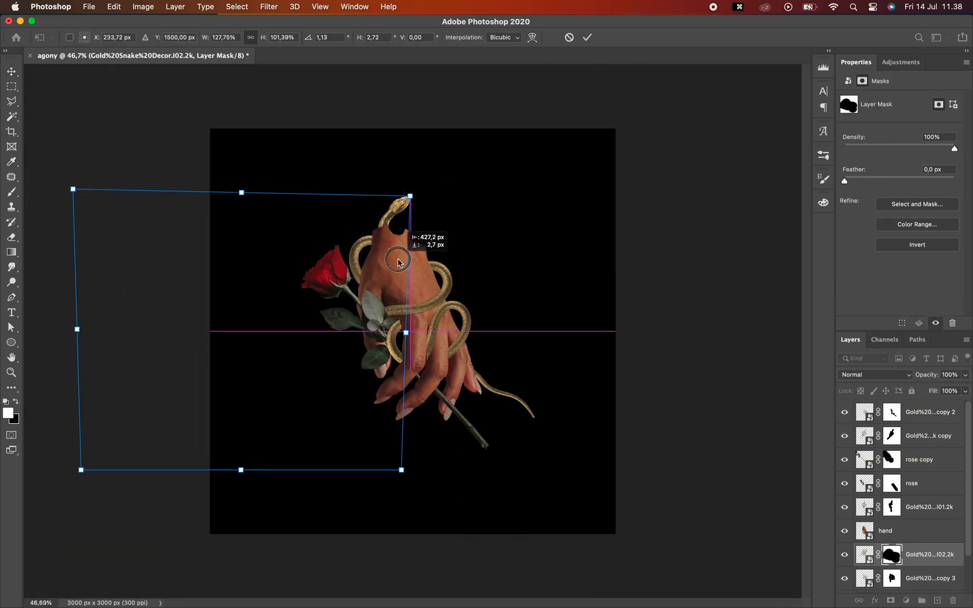
- Clean up the rose and snake masks along the fingers, reducing the eraser for the fine edges
key(e)
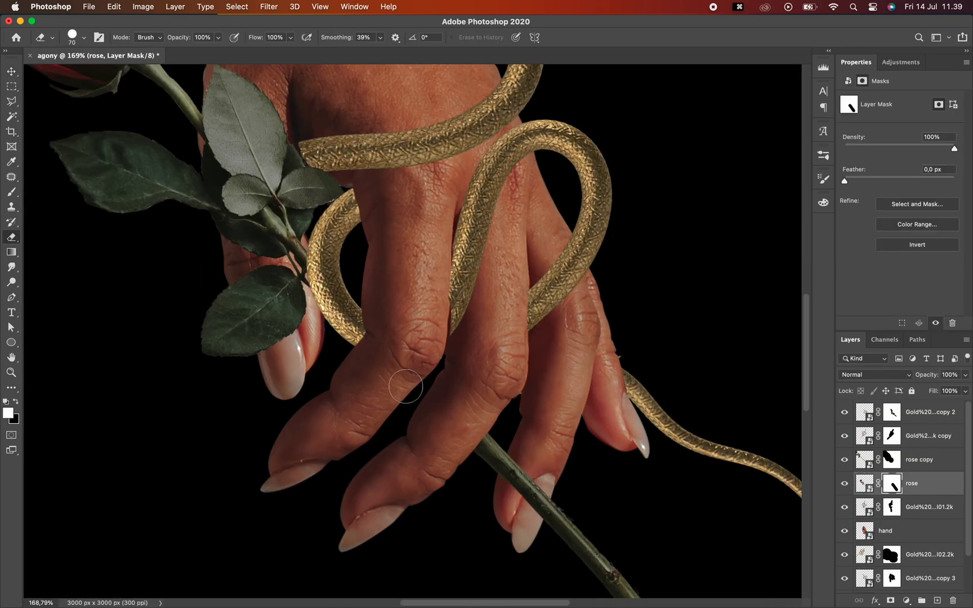
key(x)
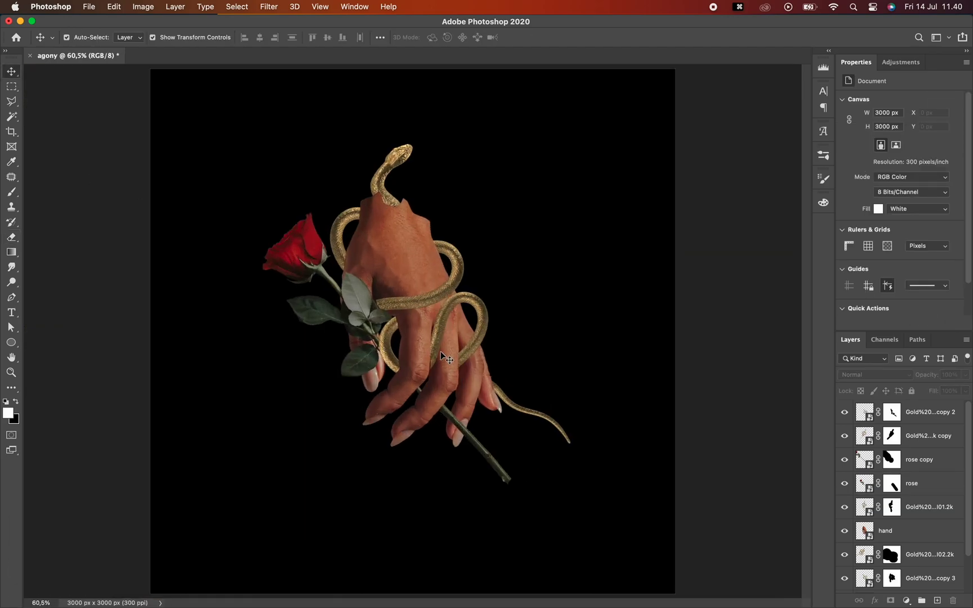
key(bracketleft)
key(bracketleft)
key(bracketleft)
key(bracketleft)
key(bracketleft)
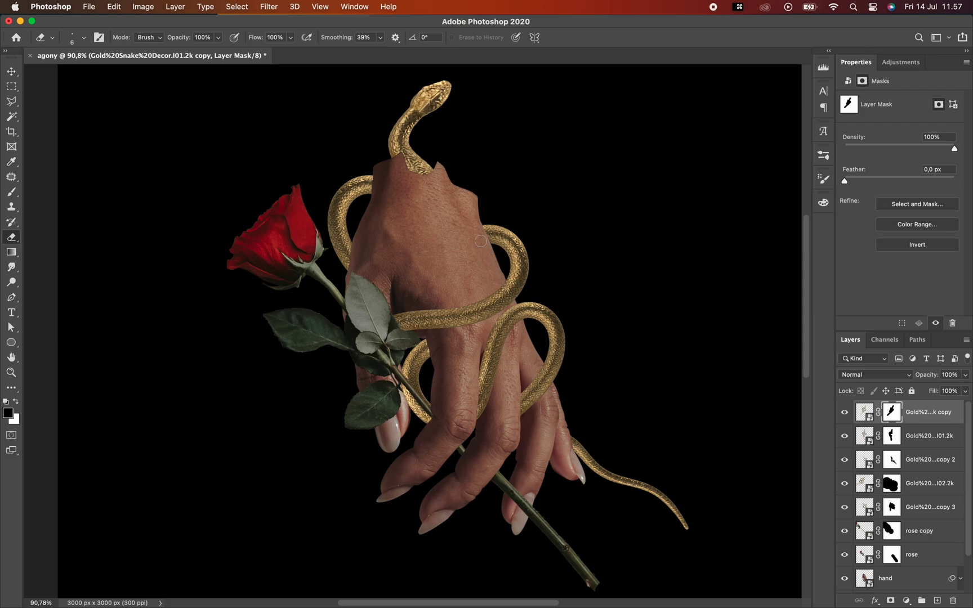
- Convert the five gold snake layers into one smart object named snake
shift+click(935, 512)
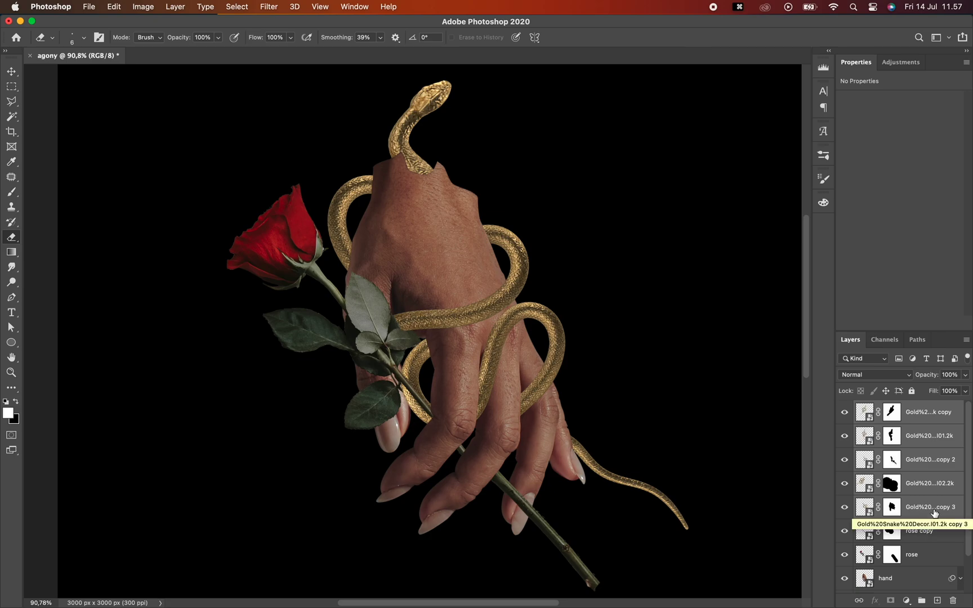
right_click(935, 511)
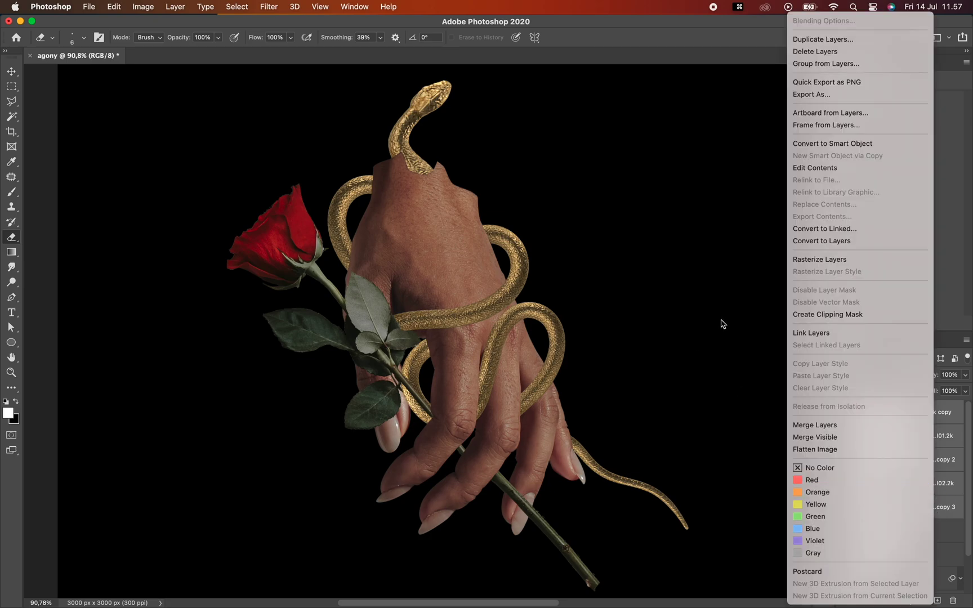
click(825, 145)
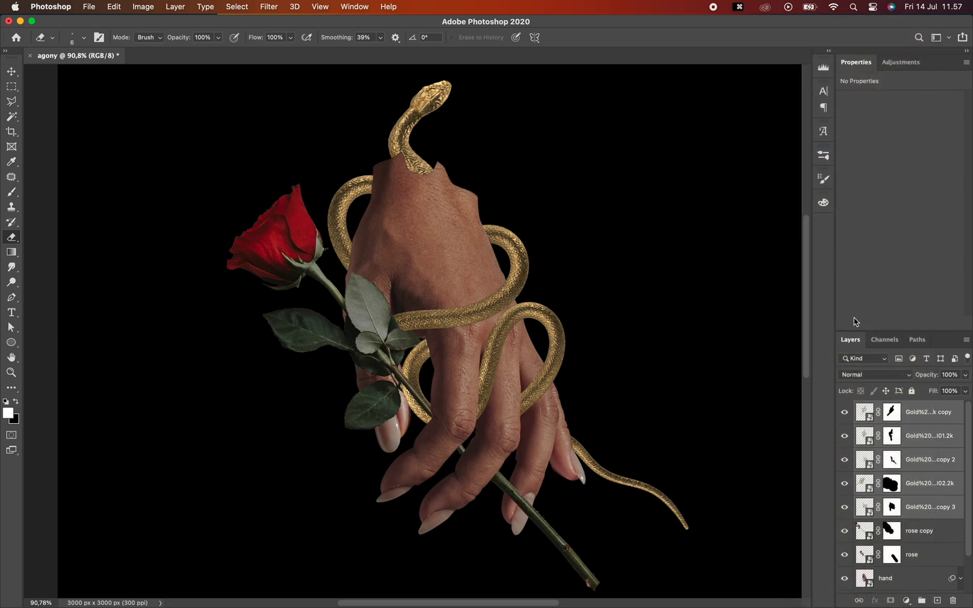
text(snake)
key(Return)
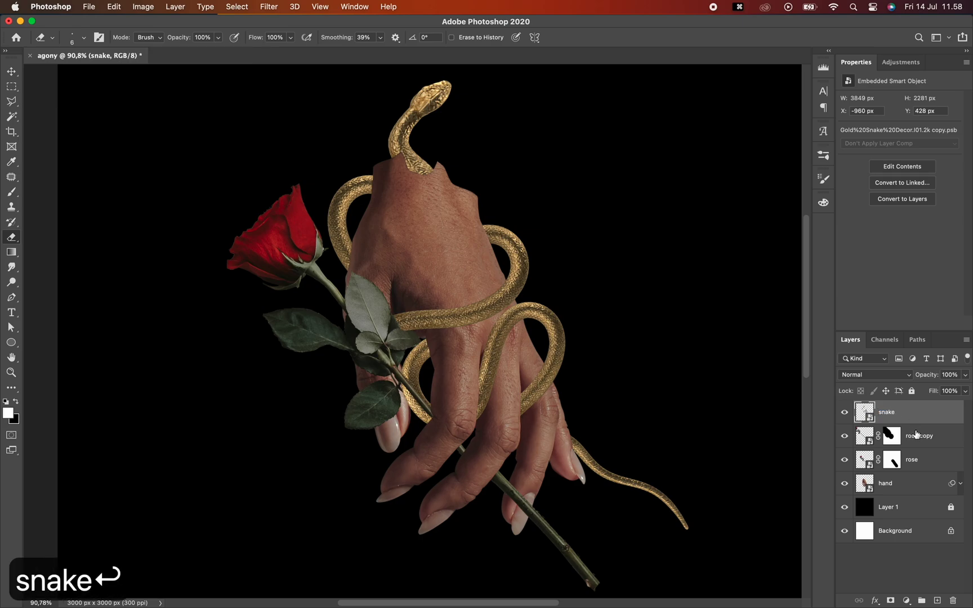
- Convert the rose and rose copy layers into one smart object named rose
click(915, 435)
shift+click(913, 461)
right_click(940, 462)
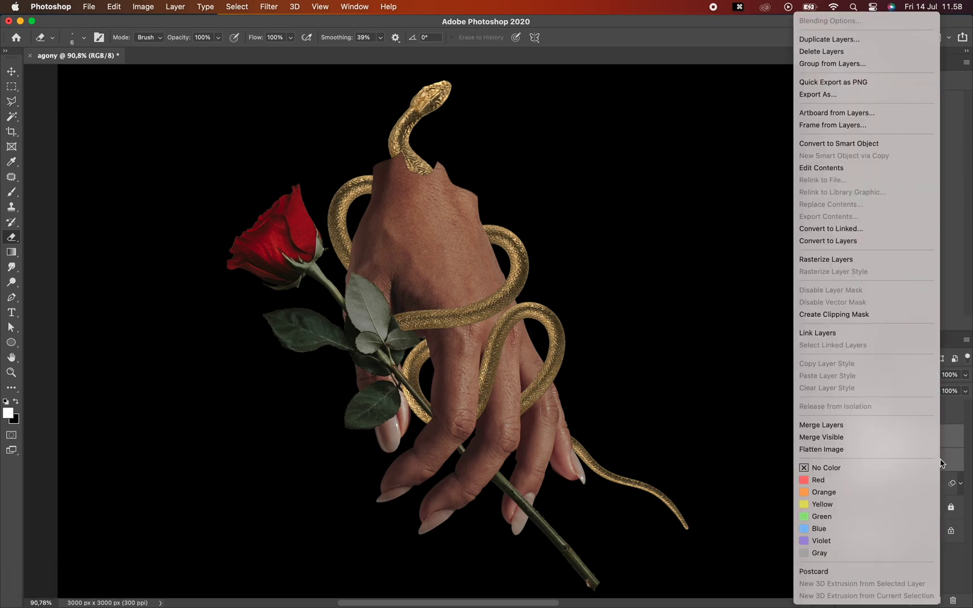
click(877, 144)
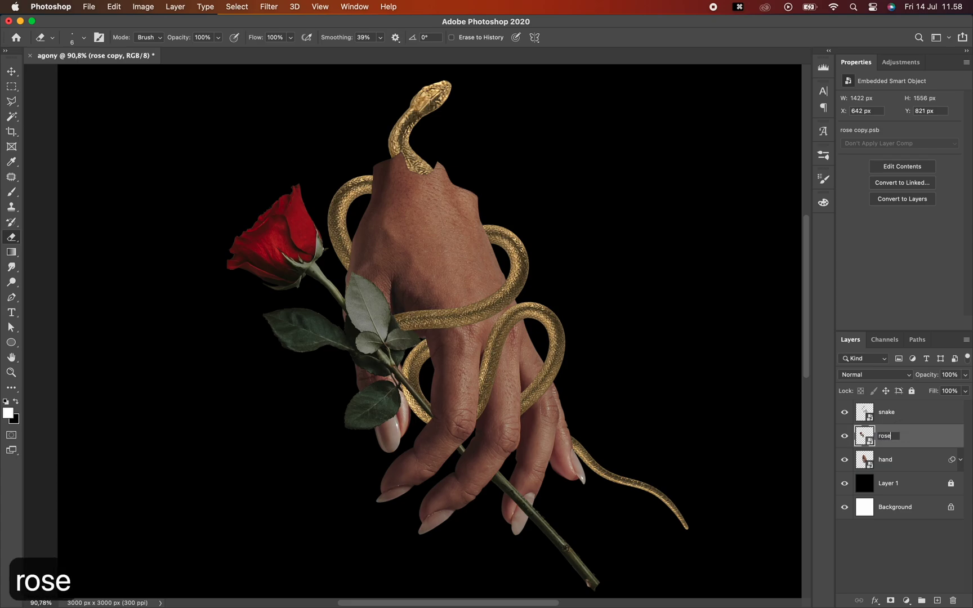
key(Return)
- Check the snake, rose and hand layers by hiding and showing each one and inspecting the composition
click(844, 412)
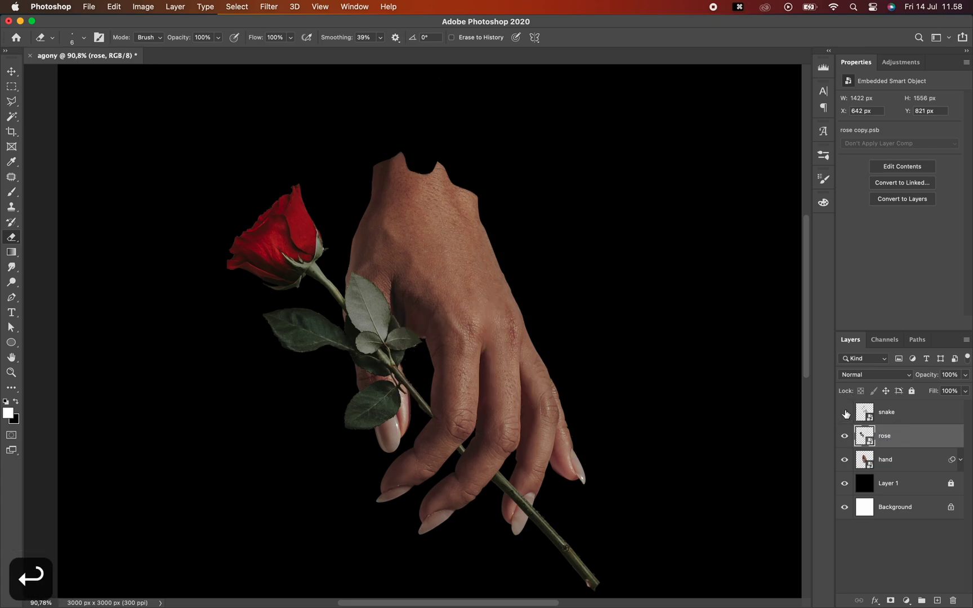
click(844, 412)
click(844, 435)
click(844, 436)
click(11, 72)
click(186, 185)
key(super+minus)
scroll(389, 312, down, 3)
click(844, 460)
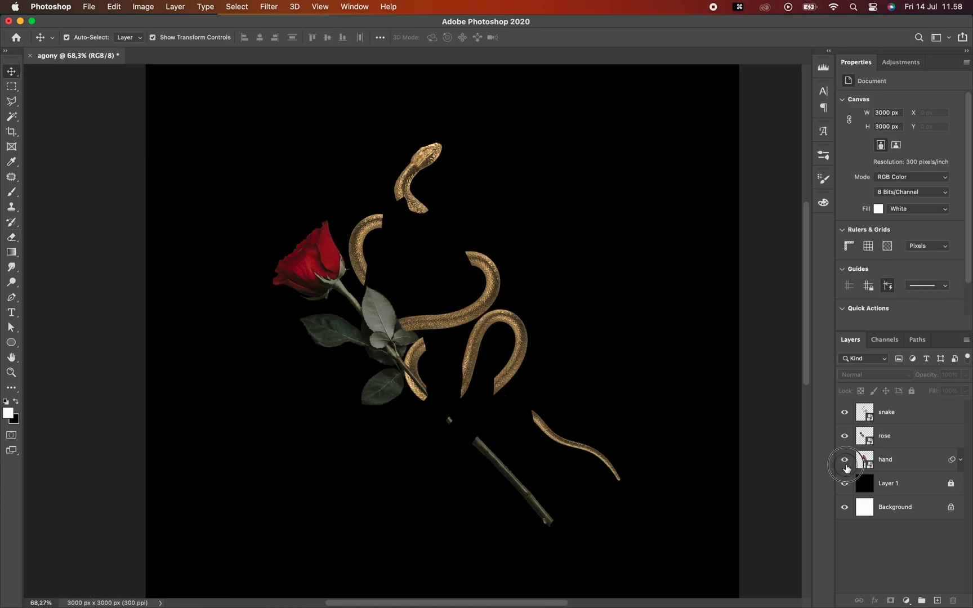
click(844, 459)
click(845, 412)
click(844, 412)
scroll(442, 236, up, 3)
click(414, 157)
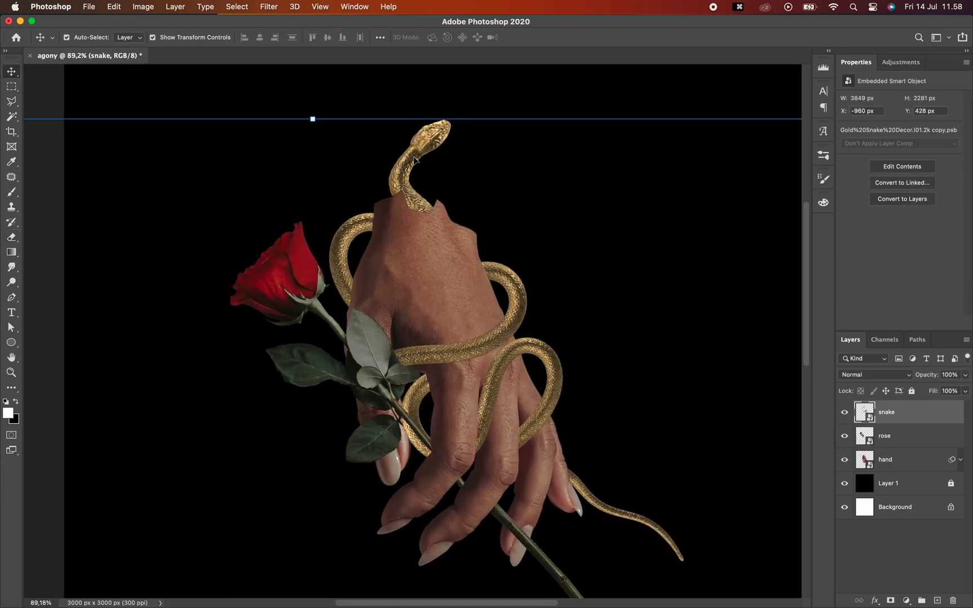
click(429, 274)
scroll(655, 359, down, 3)
scroll(655, 360, up, 3)
click(654, 359)
- Desaturate the snake layer with a Hue/Saturation adjustment, setting Saturation to -100
click(898, 412)
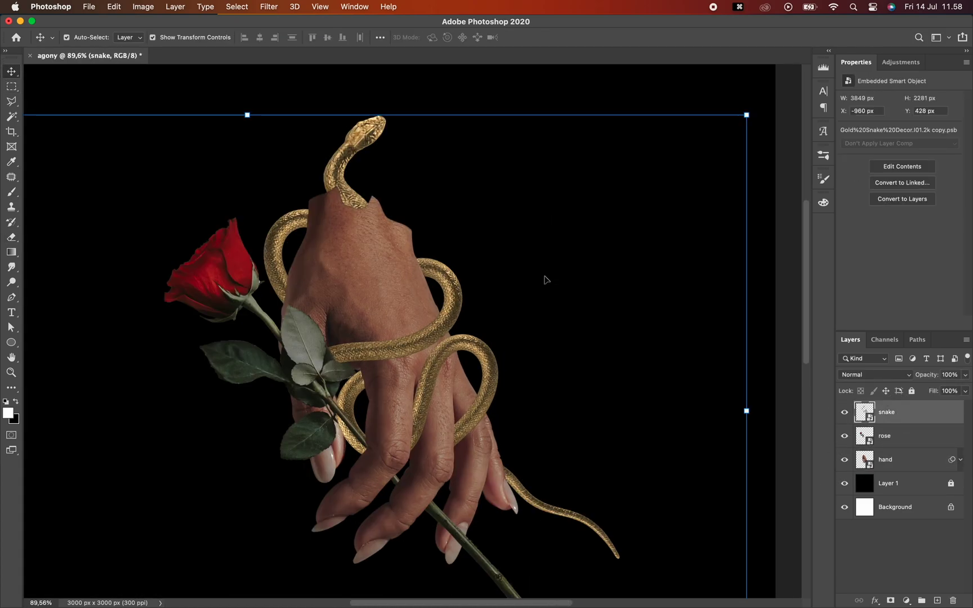
click(139, 7)
mouse_move(176, 40)
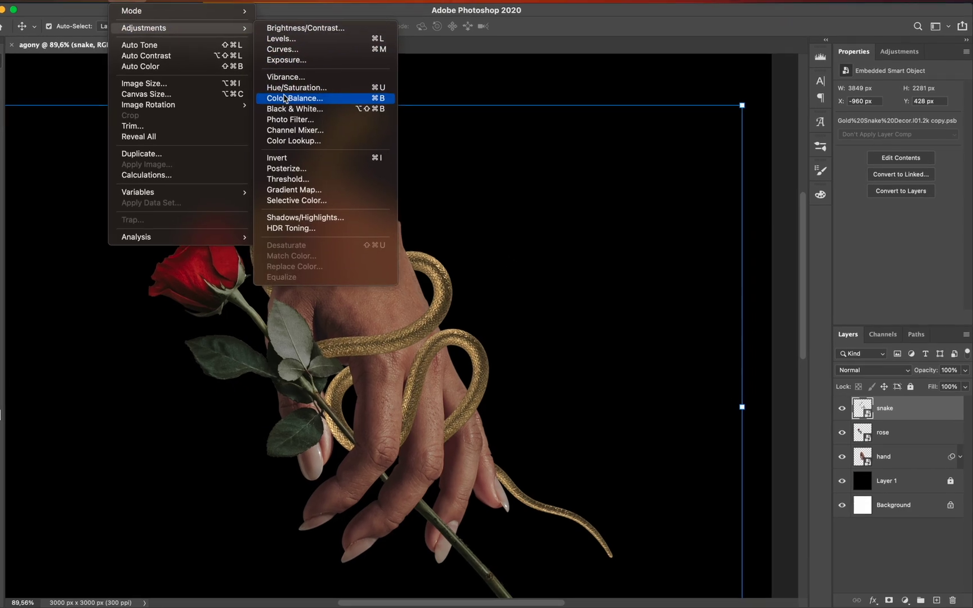
click(261, 69)
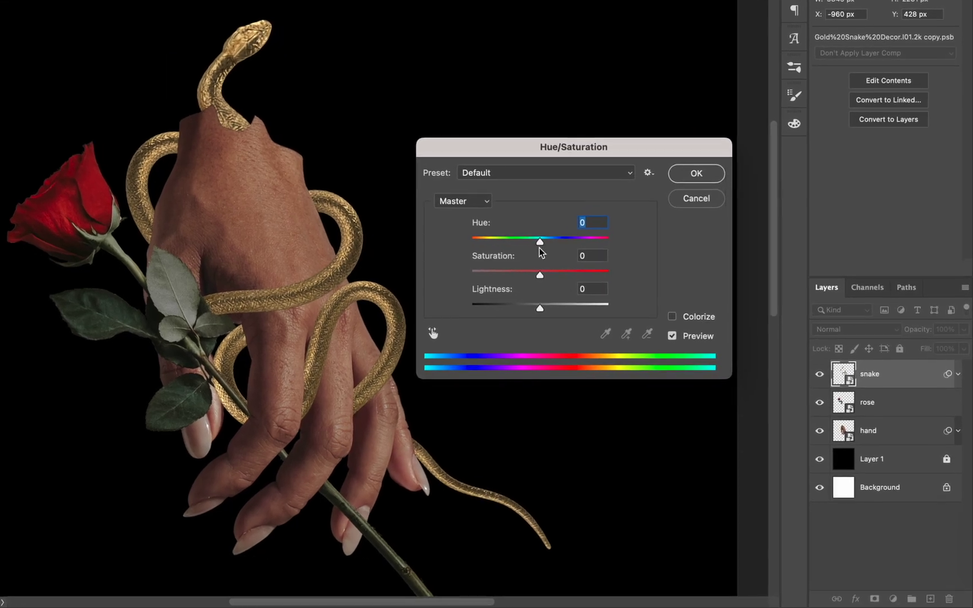
drag(522, 261, 488, 263)
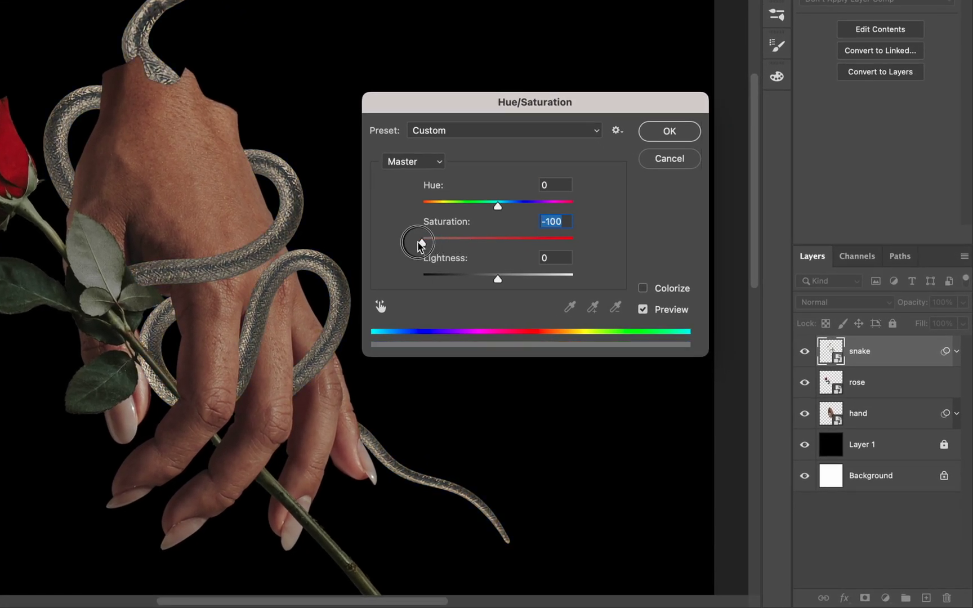
drag(419, 245, 417, 246)
click(657, 134)
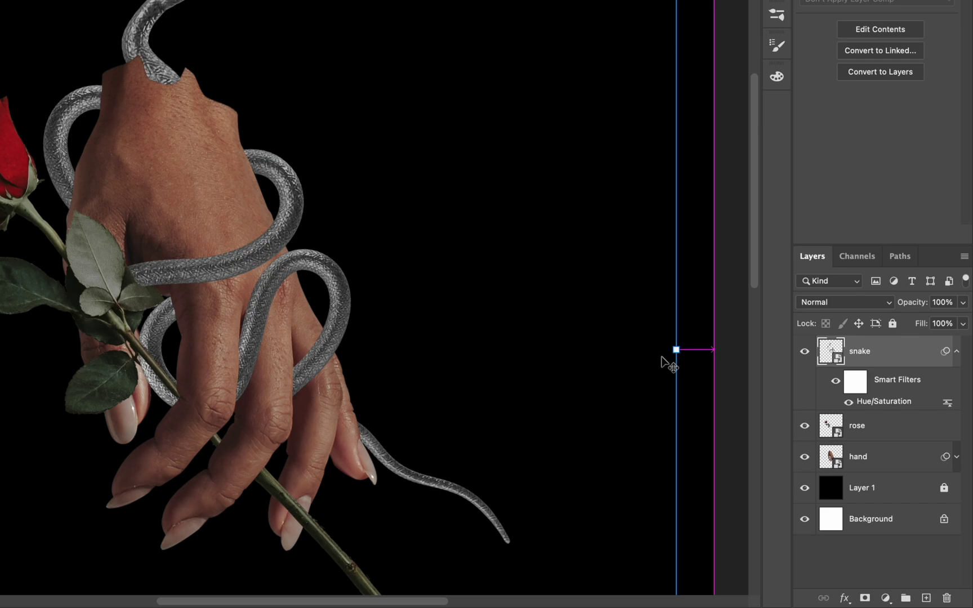
- Apply a Levels adjustment to the snake layer with input levels 34, 0.94 and 213
key(super+l)
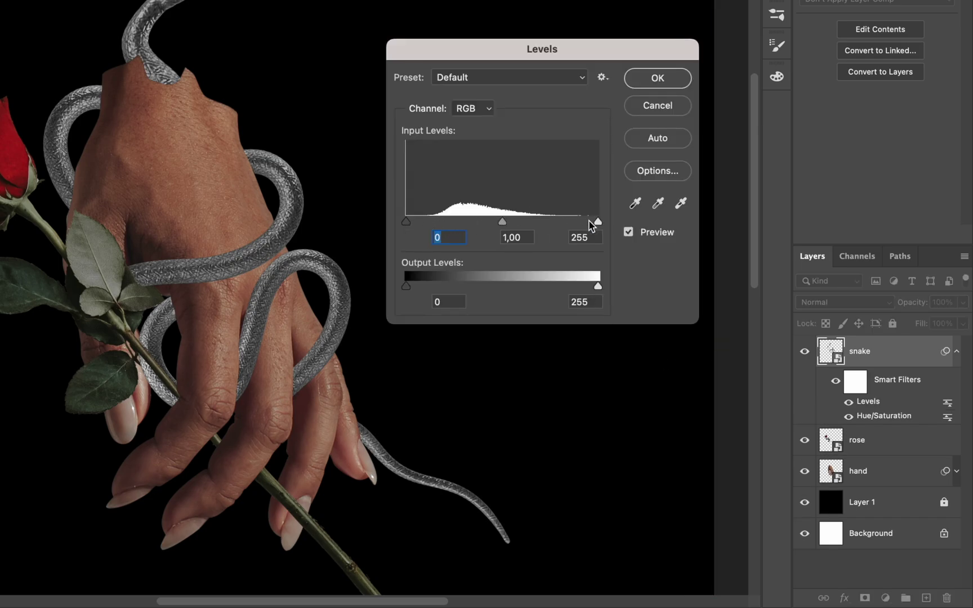
drag(599, 221, 566, 222)
drag(406, 222, 432, 223)
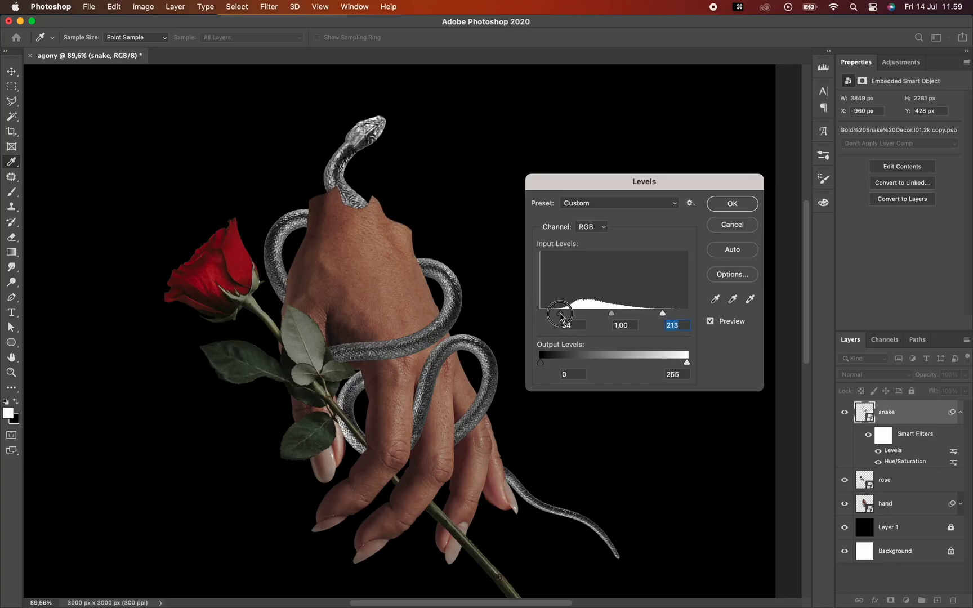
drag(612, 315, 615, 315)
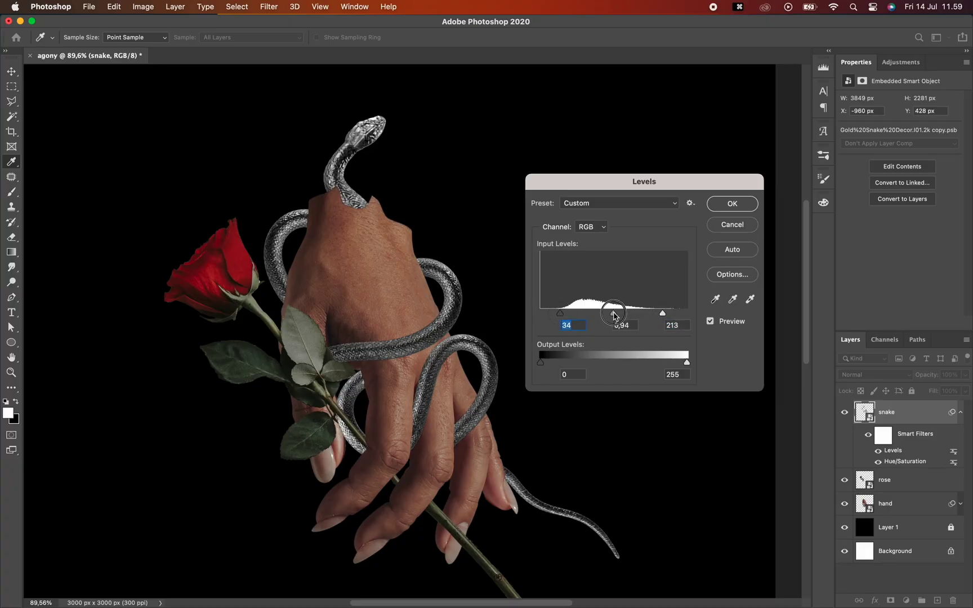
key(Return)
- Lower the hand layer's saturation with a Hue/Saturation adjustment to mute the skin tone
scroll(544, 232, down, 3)
click(716, 263)
click(402, 295)
scroll(400, 339, up, 3)
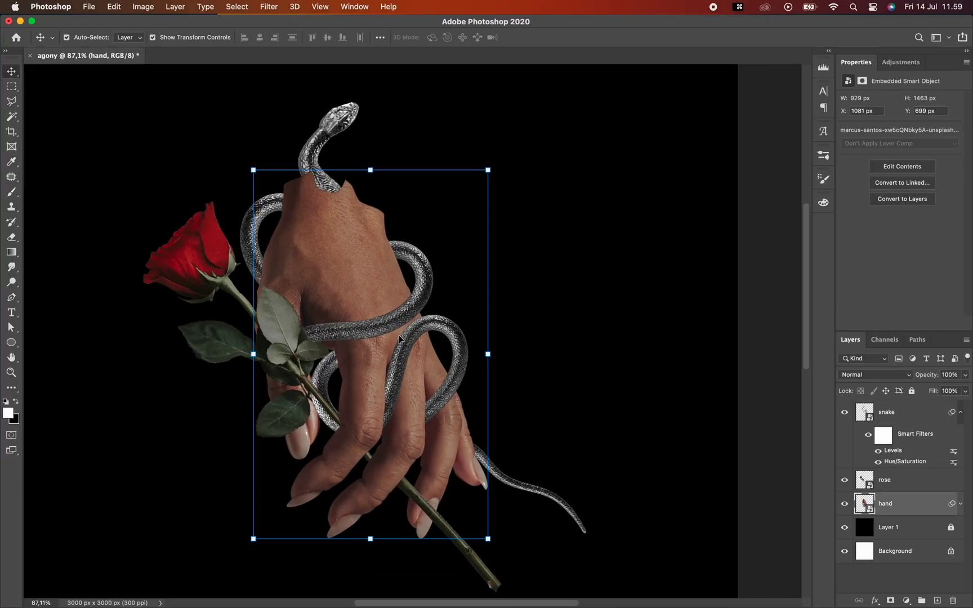
key(super+u)
drag(610, 331, 583, 318)
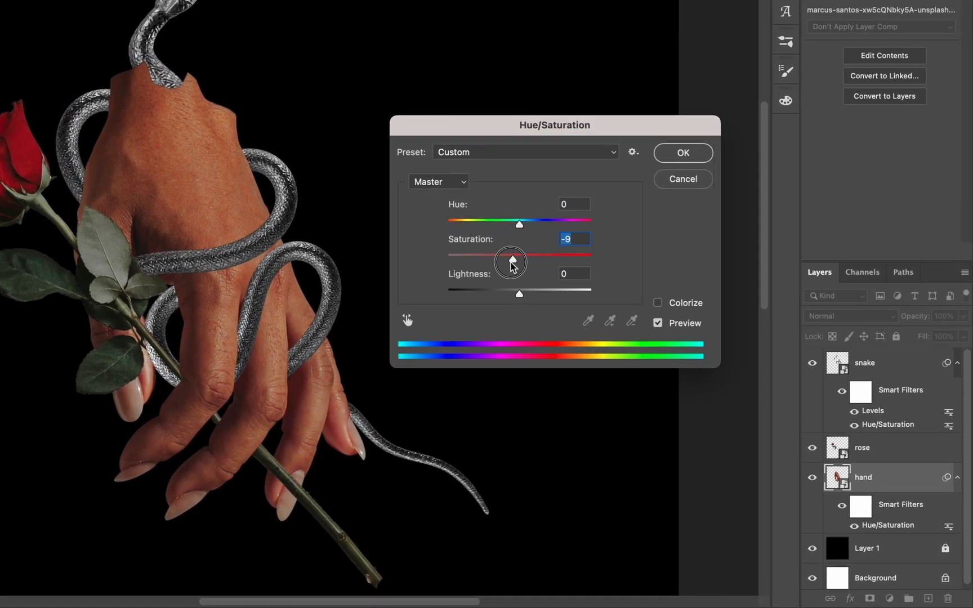
drag(511, 265, 482, 257)
click(671, 143)
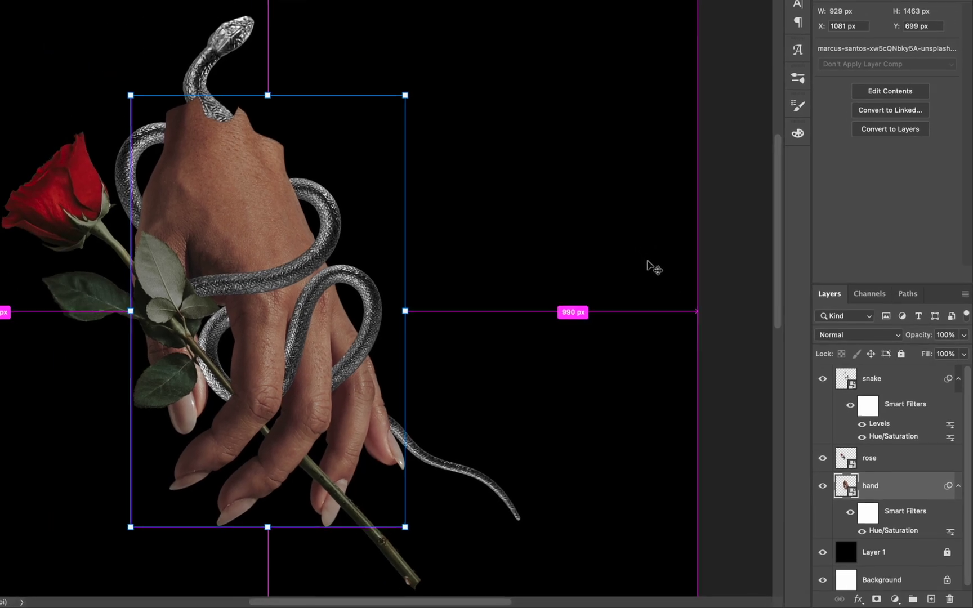
- Apply a Levels adjustment to the hand layer, slightly raising the black input and brightening the midtones
key(super+l)
drag(539, 313, 543, 313)
drag(615, 314, 613, 313)
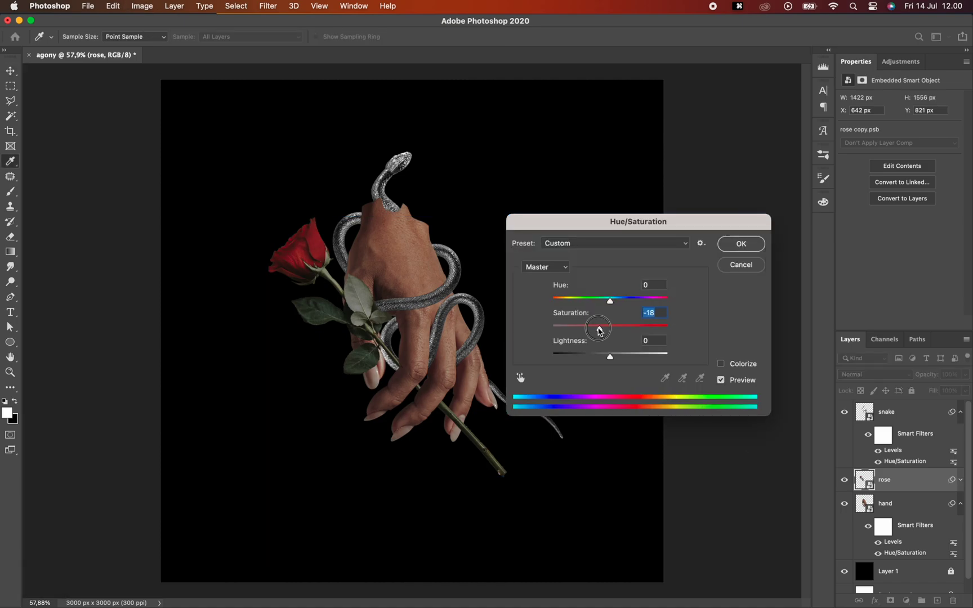
- Desaturate the rose layer slightly and apply Levels to it with input levels 3, 1.06 and 255
drag(601, 329, 592, 328)
key(super+l)
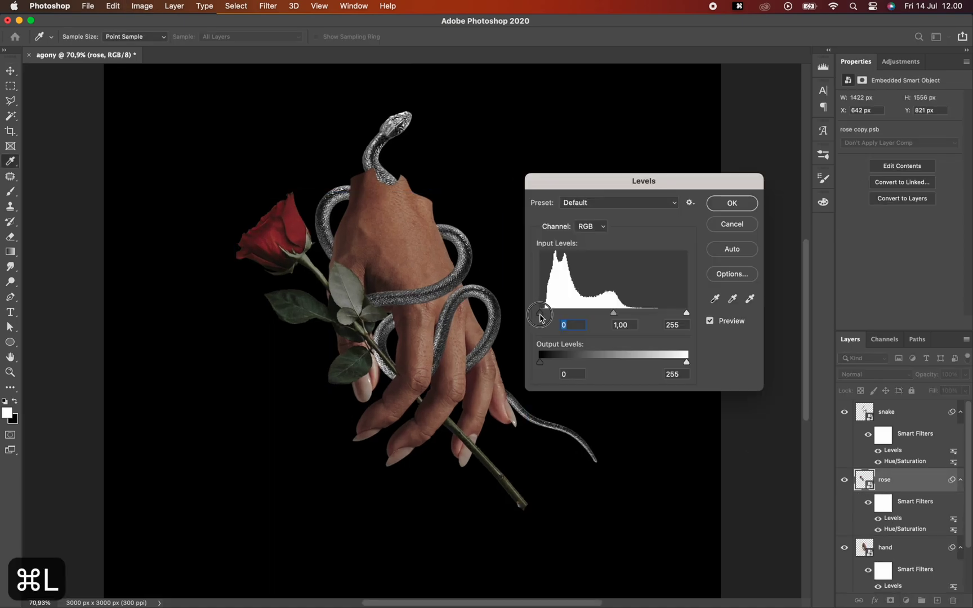
drag(620, 319, 613, 315)
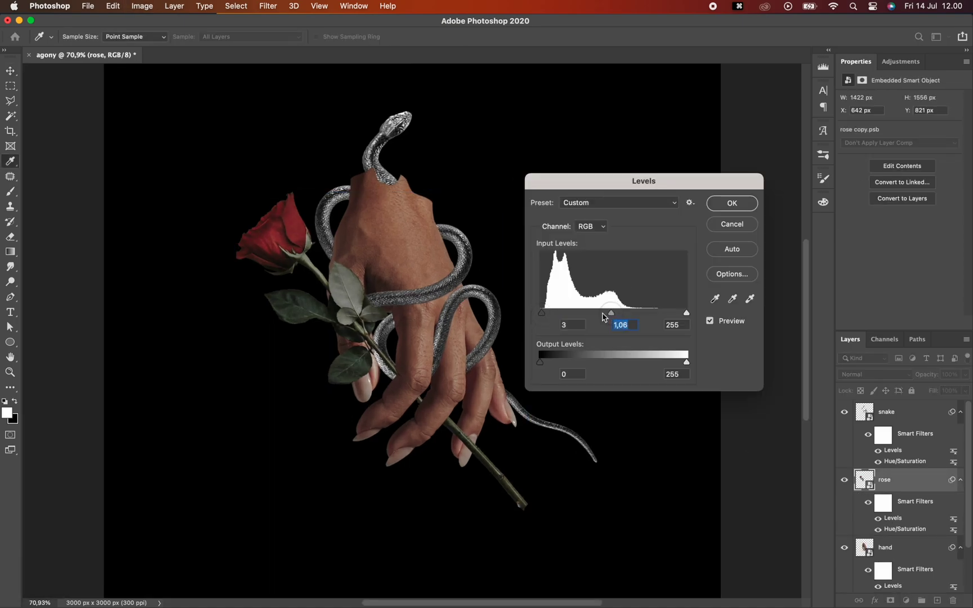
key(Return)
- Collapse the smart filter lists of the snake, rose and hand layers
click(961, 412)
click(960, 435)
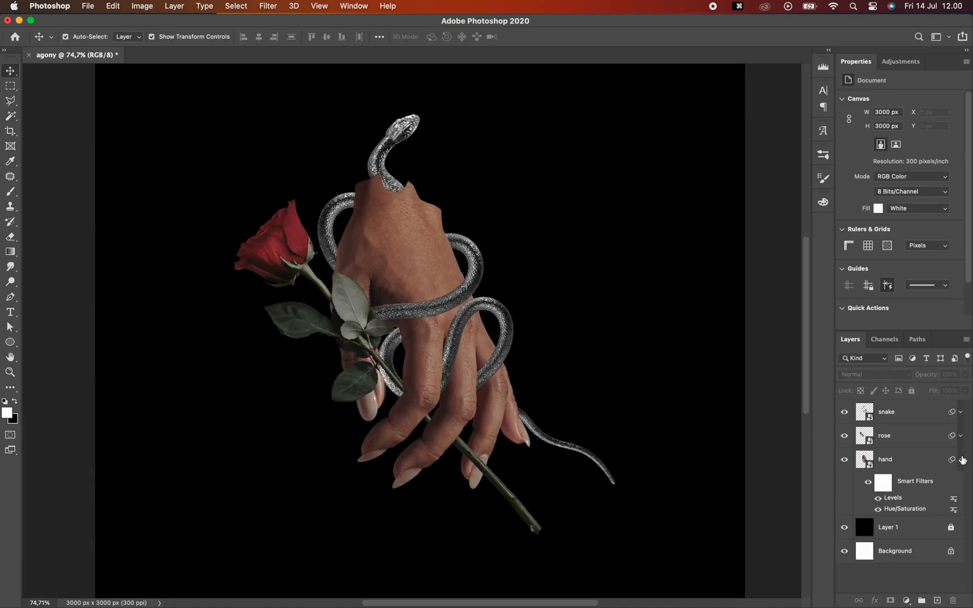
click(960, 459)
- Add 8% uniform, monochromatic noise to the snake layer
click(882, 415)
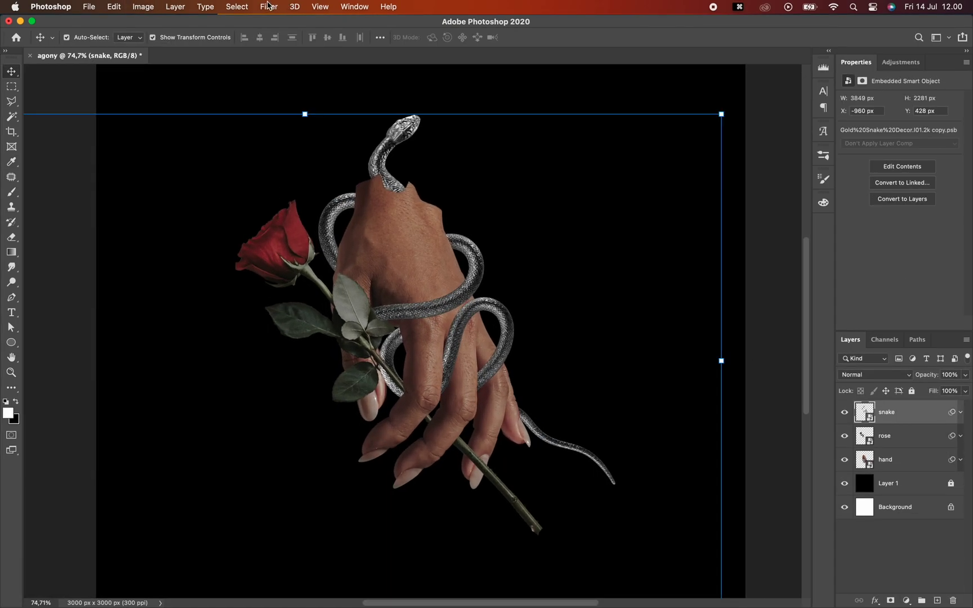
click(268, 6)
mouse_move(288, 170)
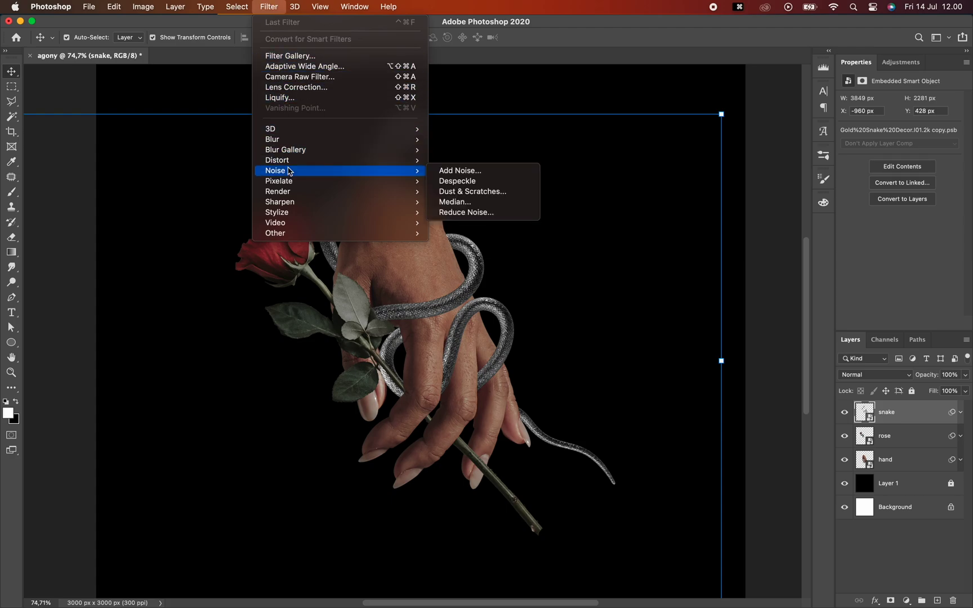
click(446, 175)
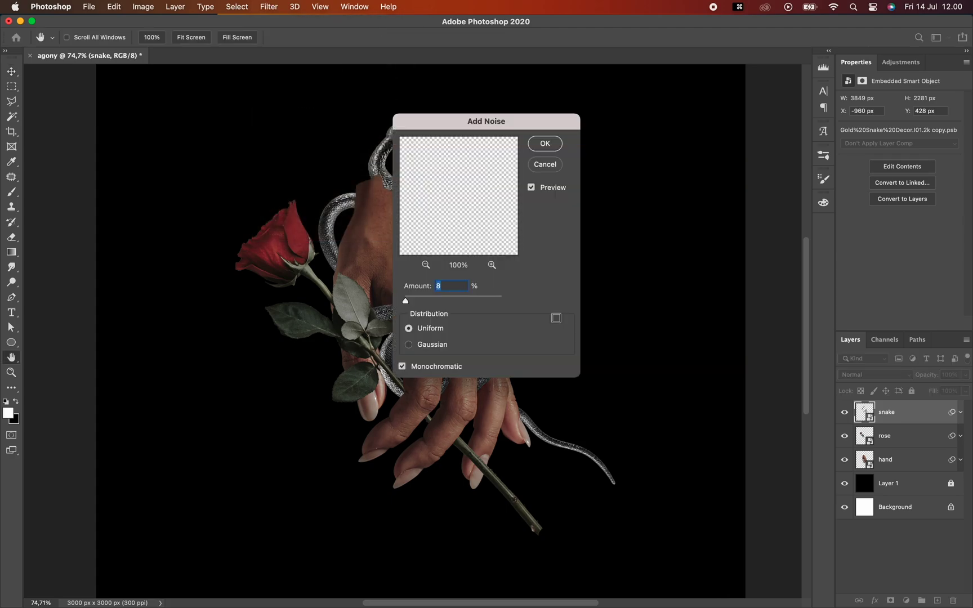
drag(506, 132, 621, 171)
mouse_move(521, 341)
mouse_down()
mouse_move(509, 341)
mouse_move(521, 345)
mouse_up()
text(8)
key(Return)
- Apply the Add Noise filter to the hand and rose layers as well
click(390, 250)
key(super+l)
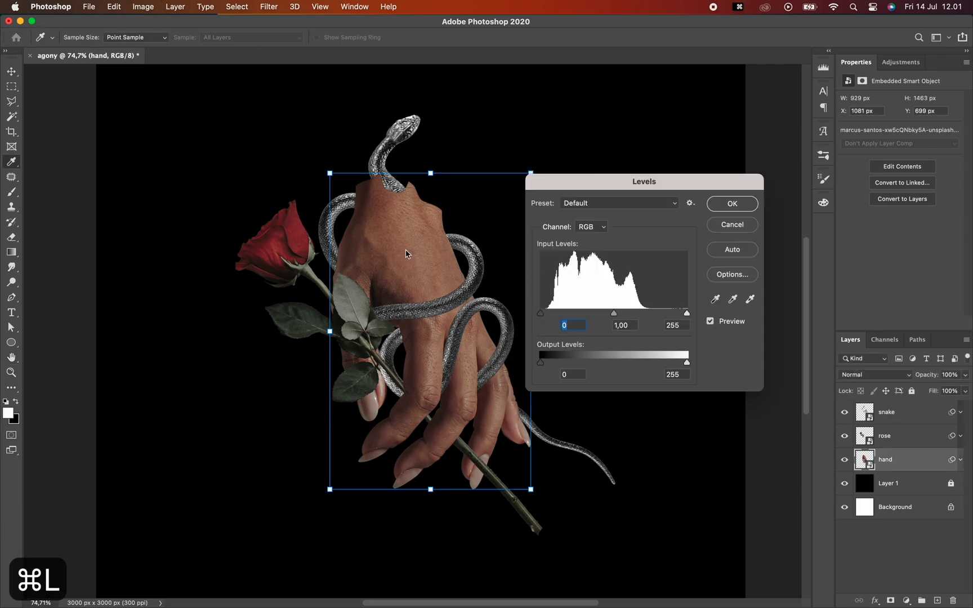
click(269, 7)
click(453, 172)
click(660, 183)
click(360, 310)
click(268, 7)
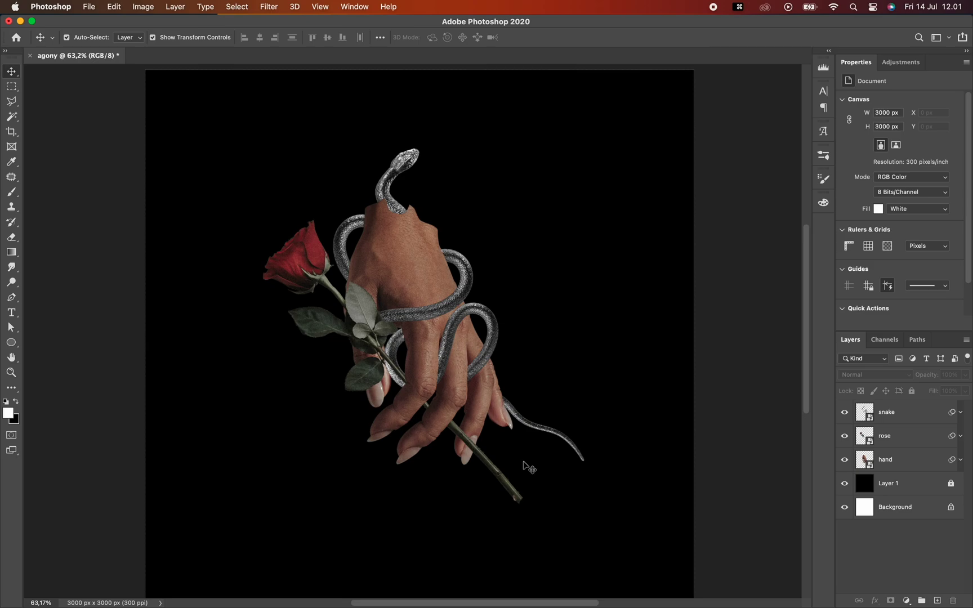
- Add a Hue/Saturation adjustment layer above the hand layer and clip it to the hand
scroll(529, 467, up, 5)
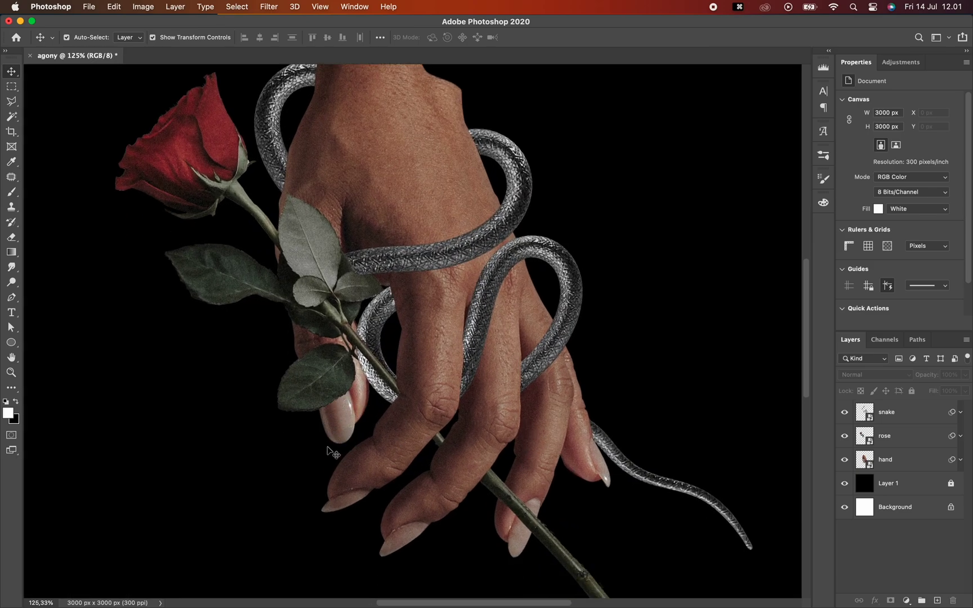
scroll(336, 454, up, 2)
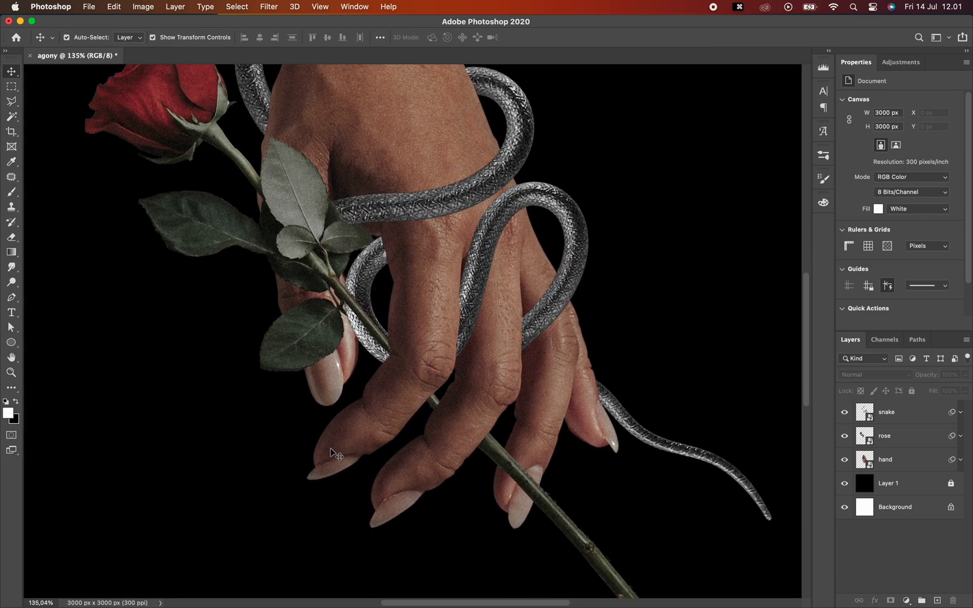
scroll(331, 452, up, 2)
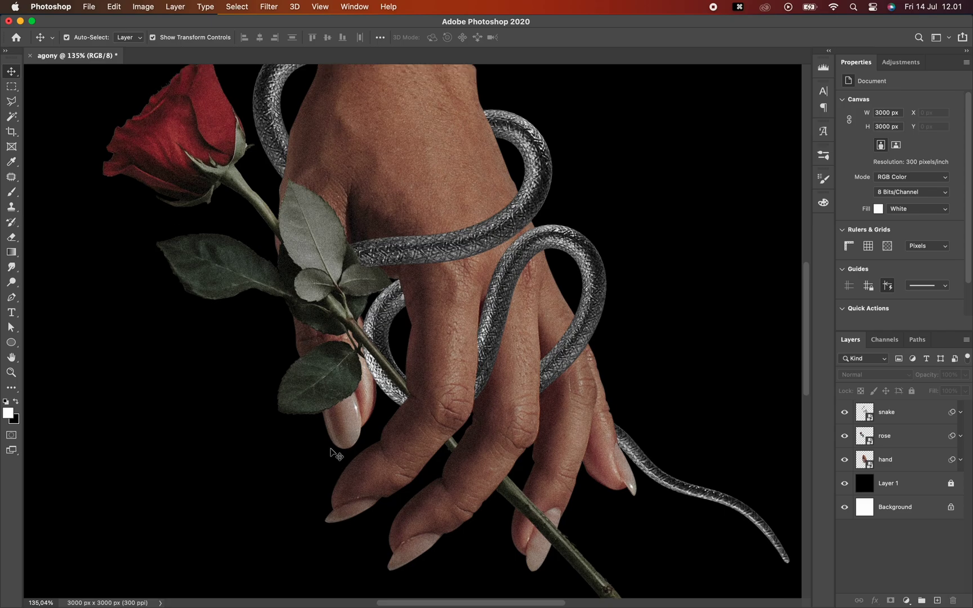
scroll(336, 454, down, 3)
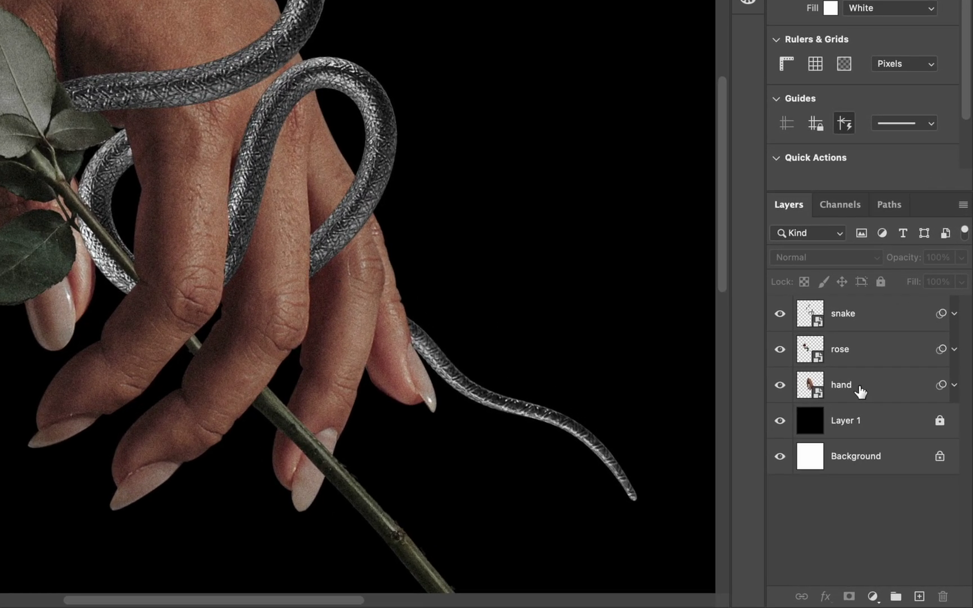
click(898, 463)
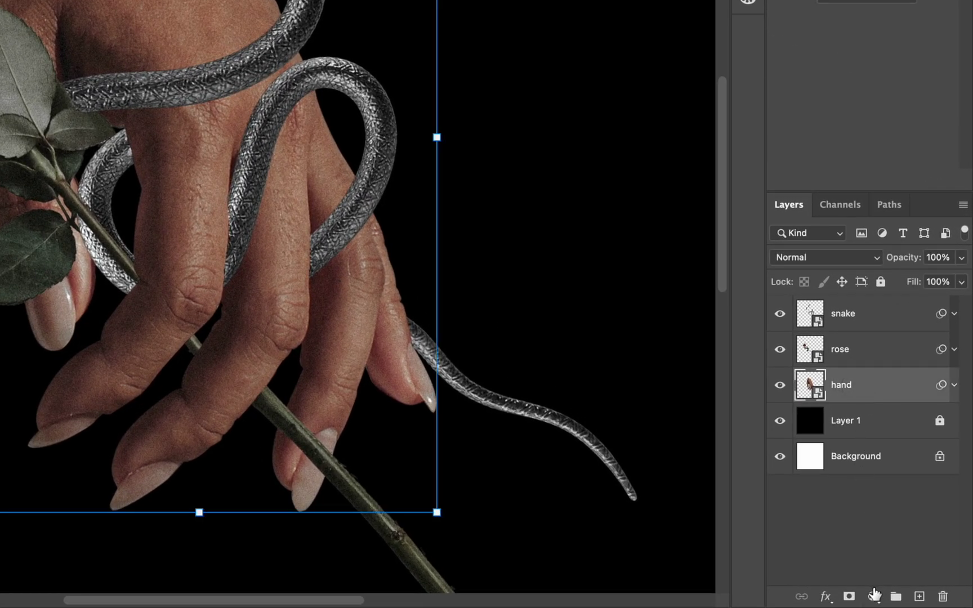
click(873, 597)
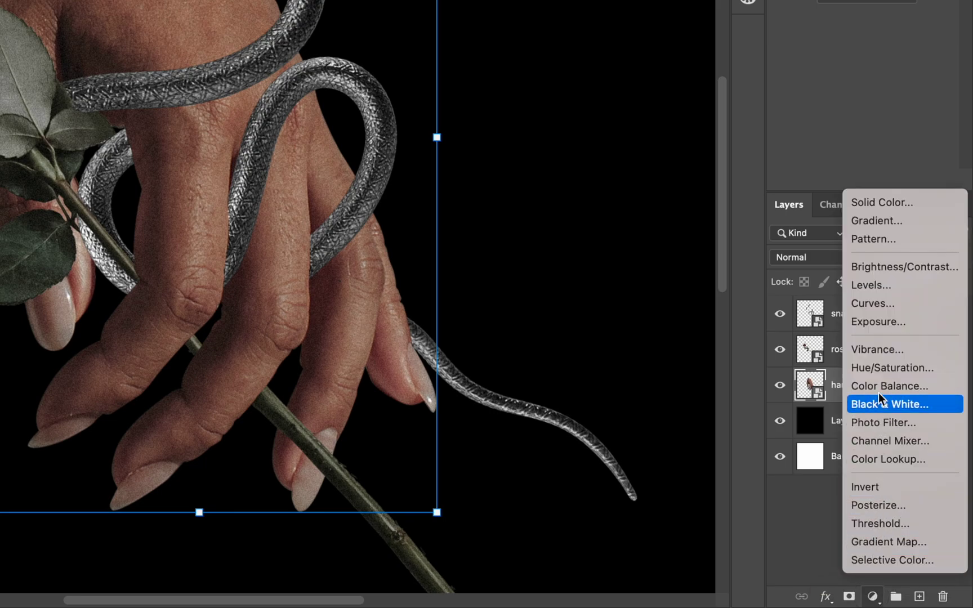
click(882, 372)
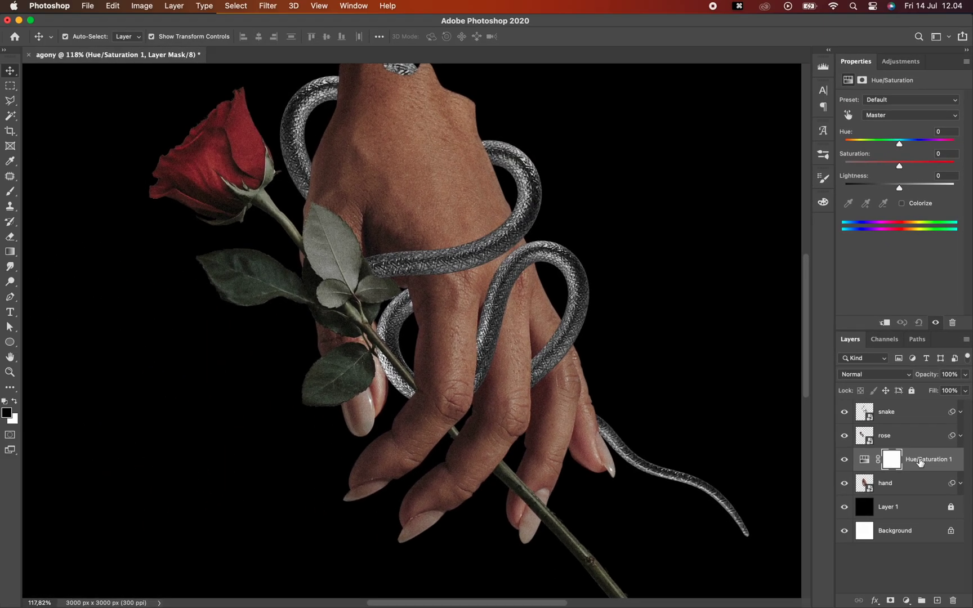
right_click(920, 461)
click(860, 283)
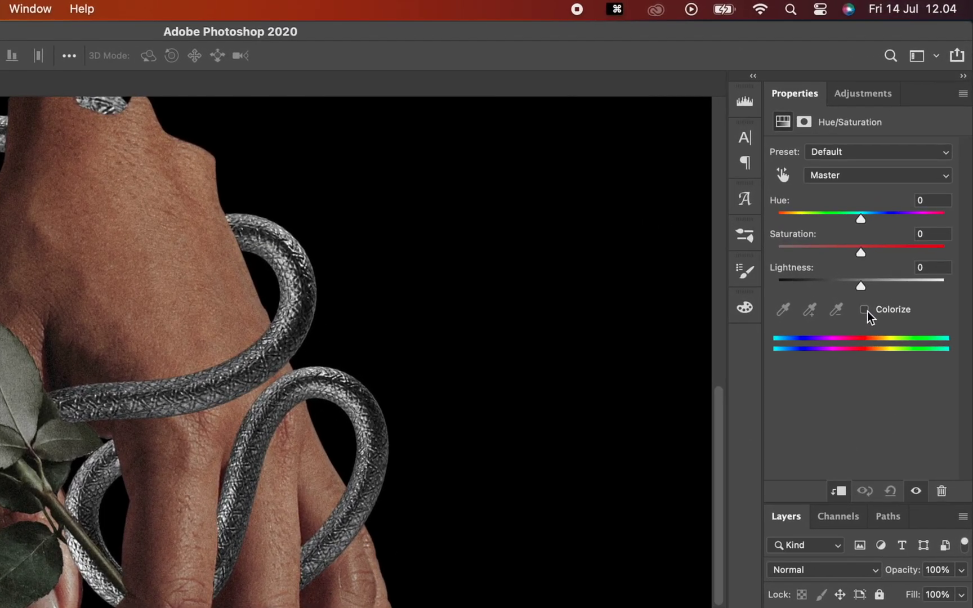
- Colorize the hand red in the adjustment layer with Hue 0, Saturation 42 and Lightness -11
click(903, 205)
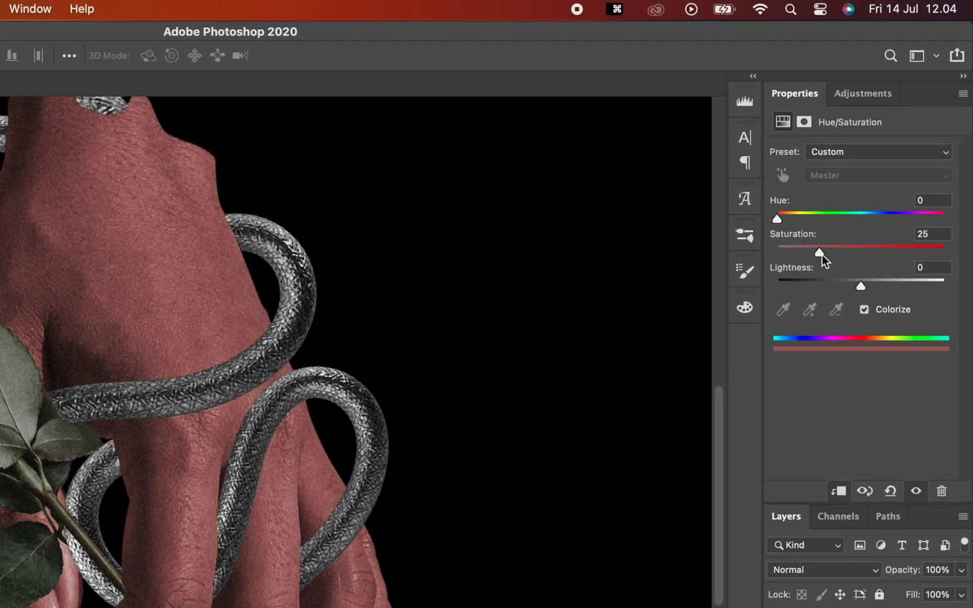
drag(818, 251, 845, 256)
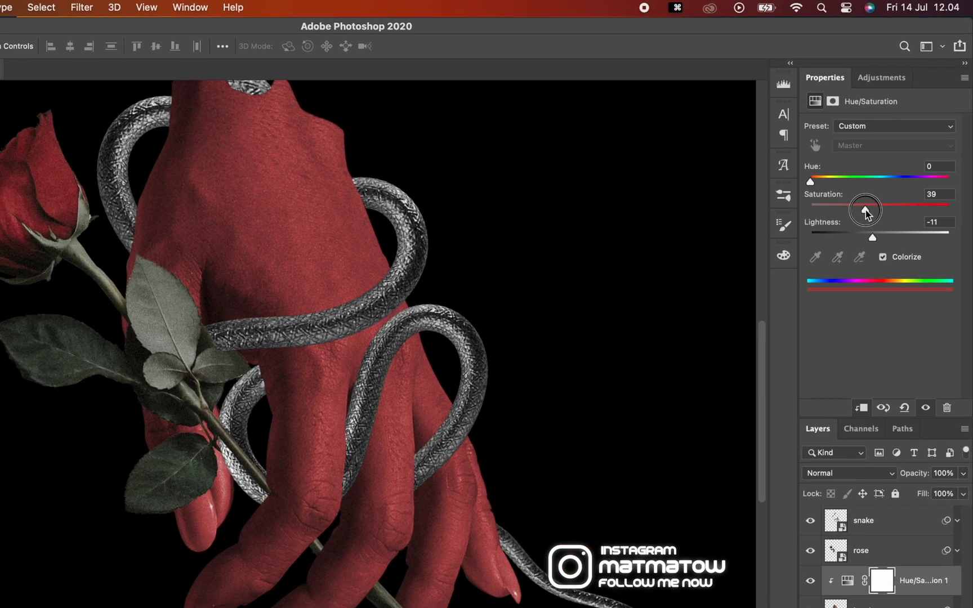
drag(865, 213, 868, 213)
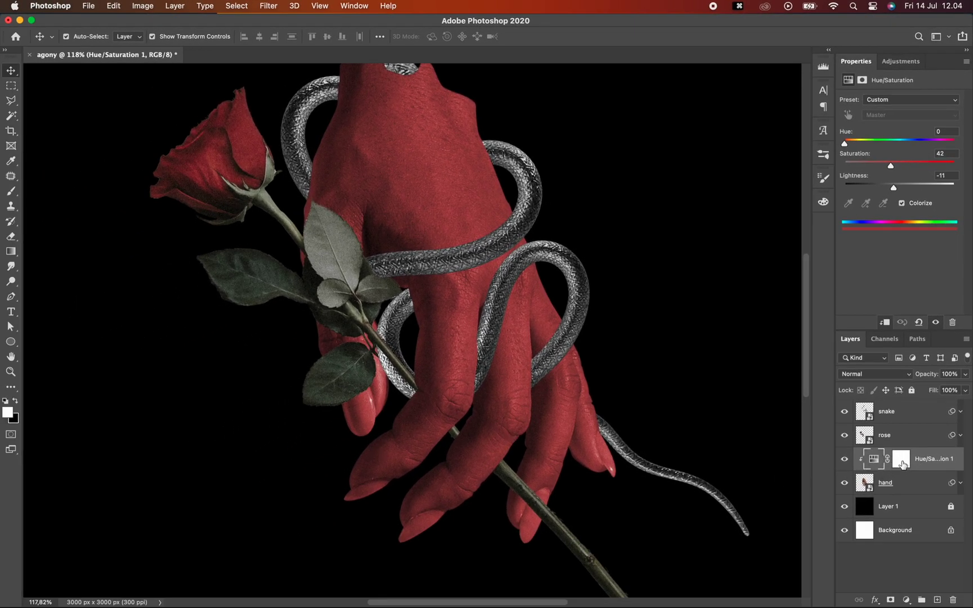
- Invert the Hue/Saturation layer's mask to black to hide the red colorizing
click(901, 460)
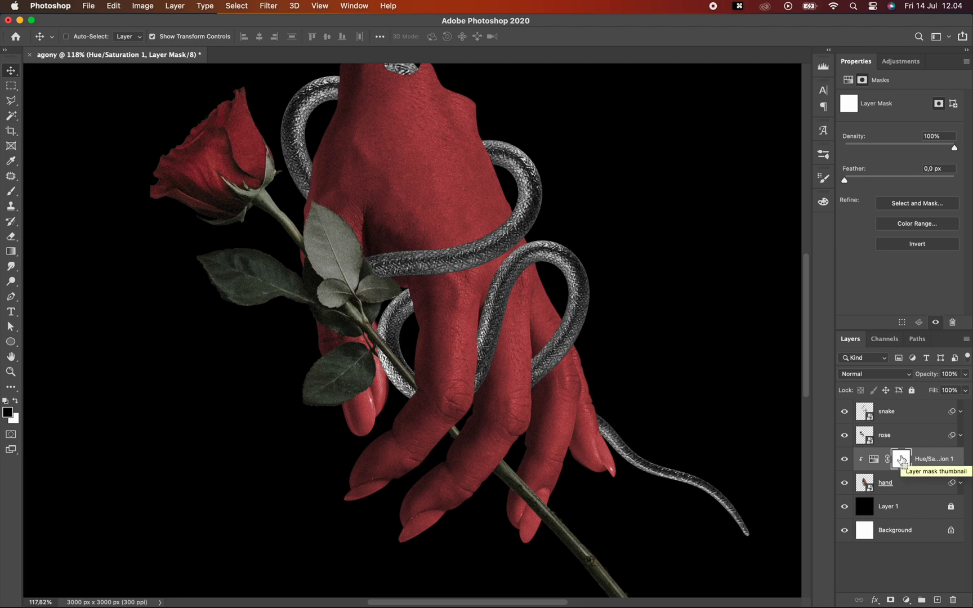
key(super+i)
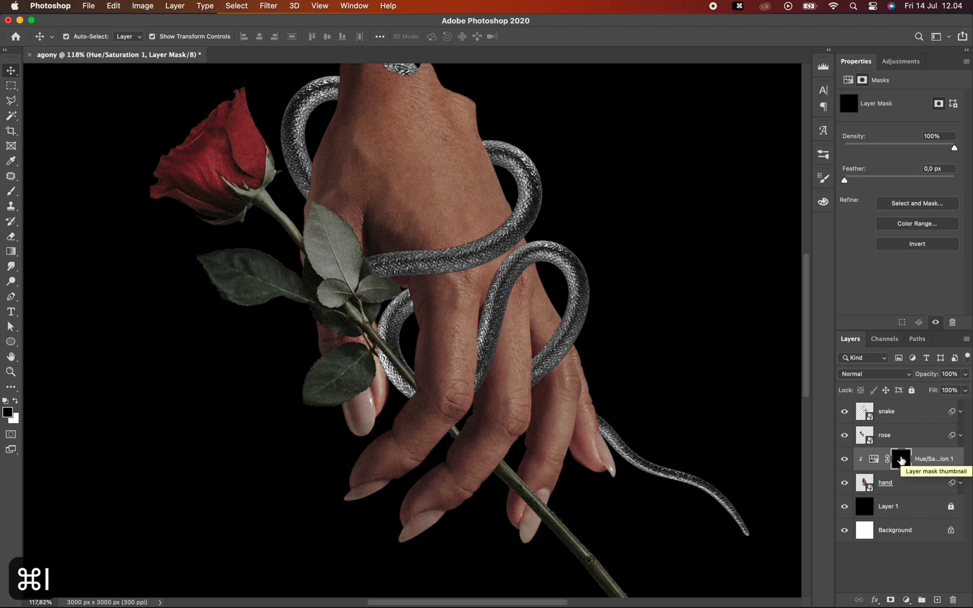
- Reveal the red colour on the little fingernail by erasing the black mask with a soft 33 px Eraser brush
key(space)
drag(492, 413, 491, 361)
scroll(353, 361, up, 4)
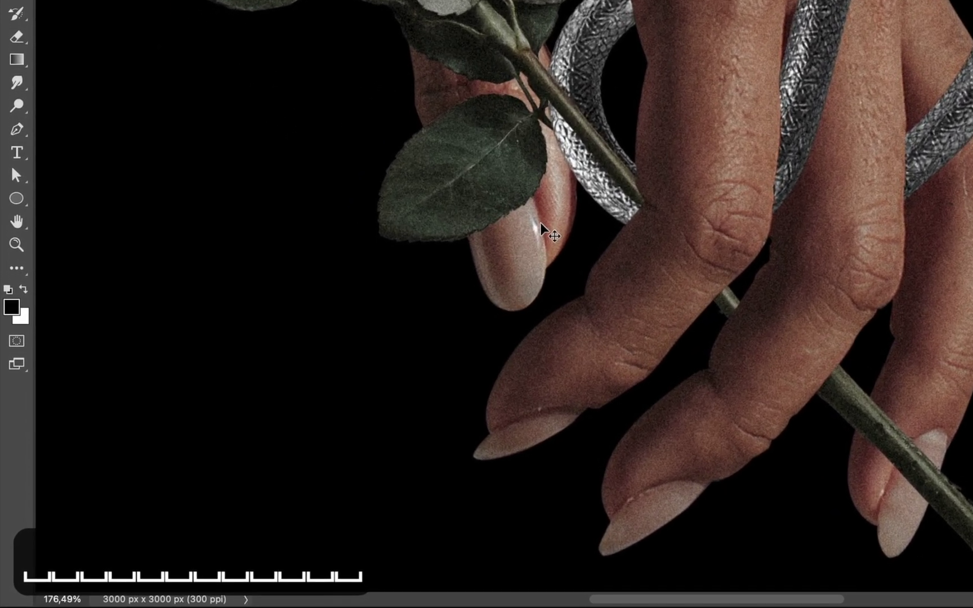
scroll(541, 232, down, 3)
key(x)
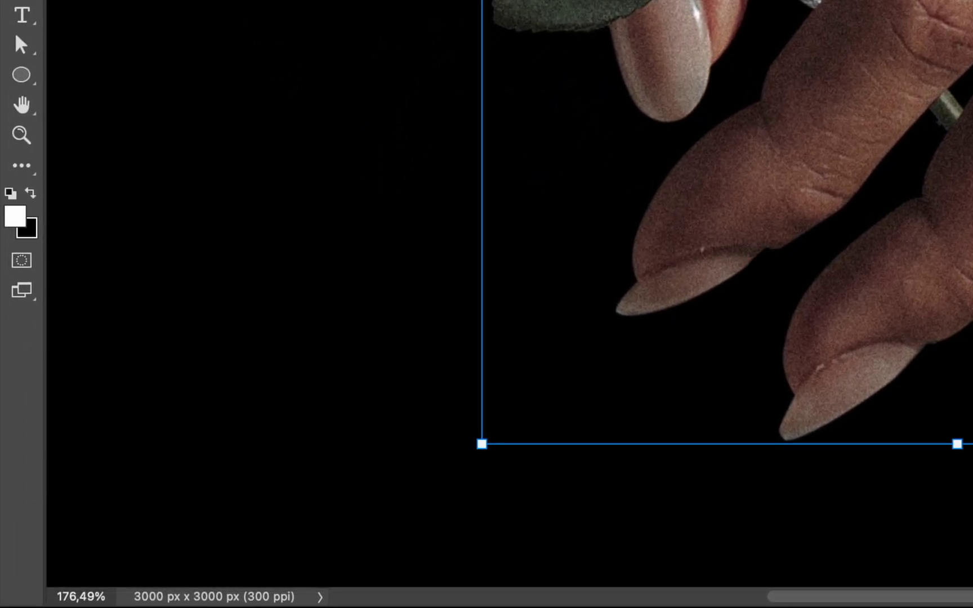
key(x)
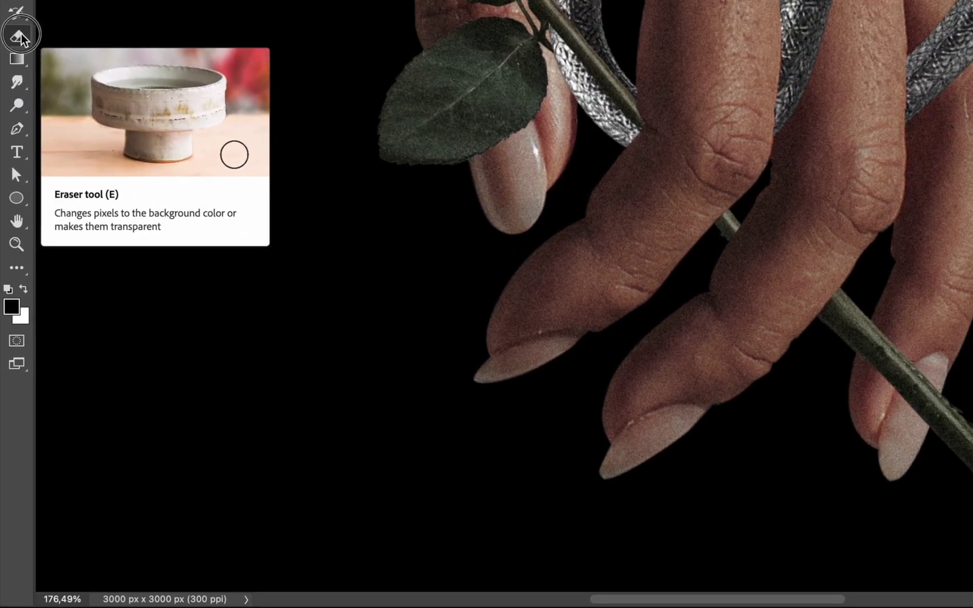
click(19, 34)
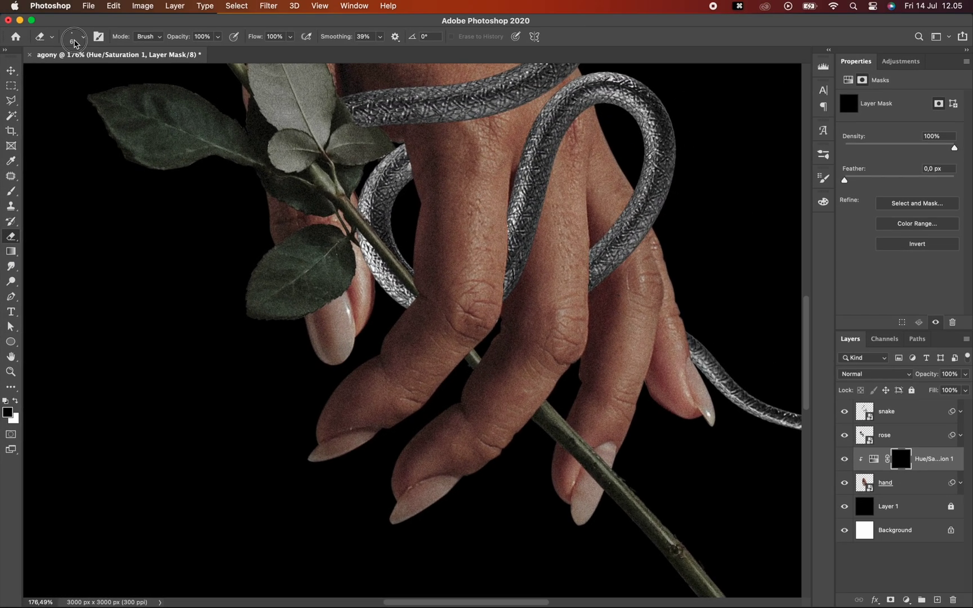
click(75, 44)
click(86, 169)
click(257, 39)
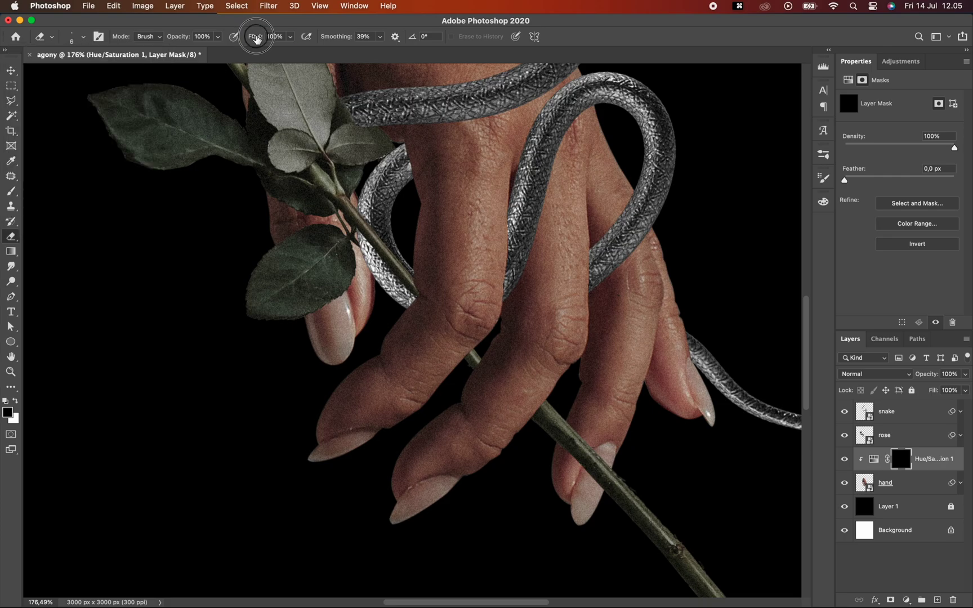
click(75, 40)
drag(66, 74, 78, 76)
drag(698, 372, 712, 413)
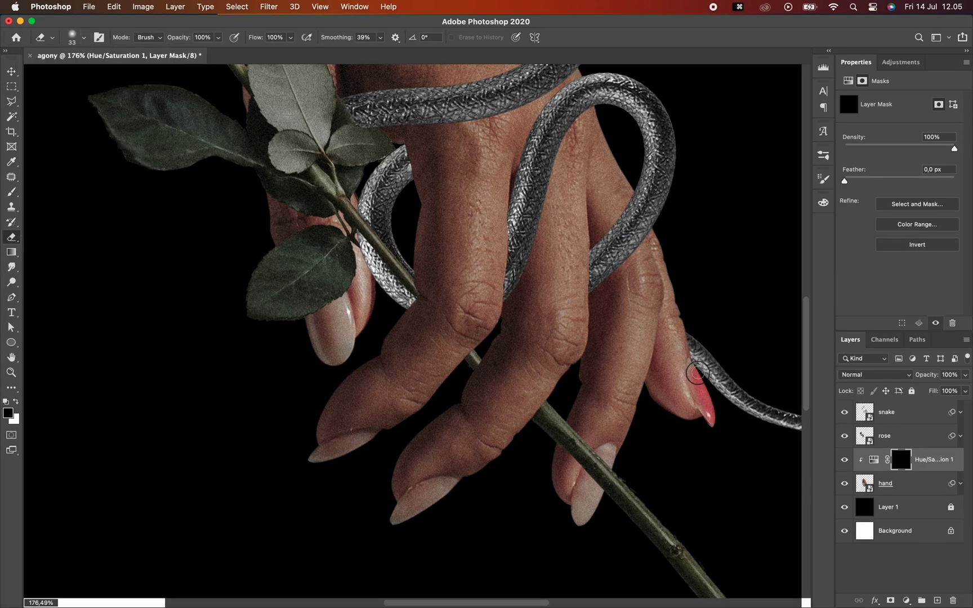
- Refine the red along the little fingernail's inner edge on the mask with a 10 px Eraser brush
scroll(699, 374, up, 5)
key(bracketleft)
key(bracketleft)
key(bracketleft)
key(bracketleft)
key(bracketleft)
mouse_move(468, 372)
mouse_down()
mouse_move(489, 461)
mouse_move(469, 371)
mouse_move(495, 490)
mouse_up()
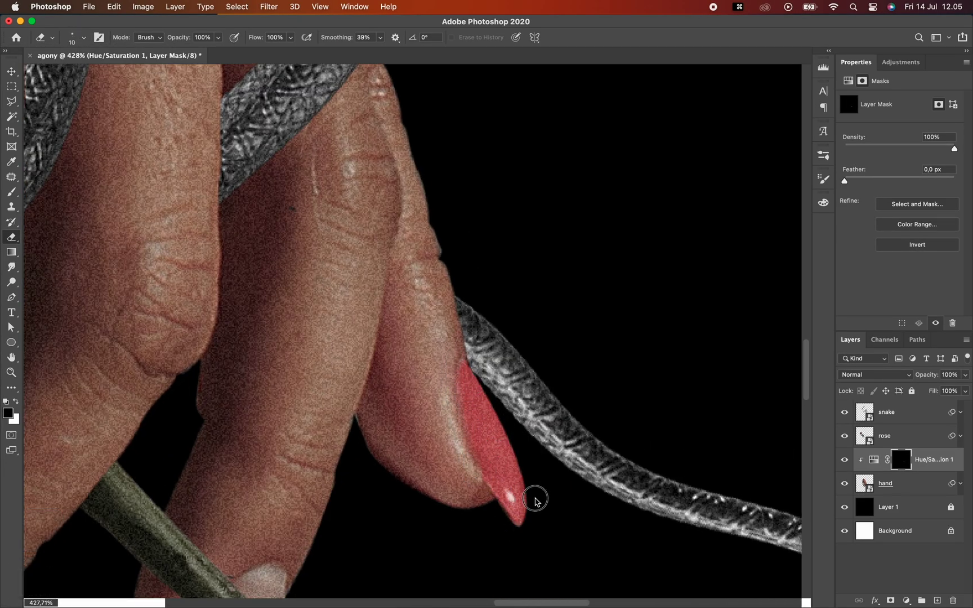
- Reveal the red colour on the ring fingernail on both sides of the stem, erasing the black mask with a soft 25 px Eraser
scroll(533, 498, down, 10)
scroll(157, 460, left, 5)
key(bracketright)
key(bracketright)
key(bracketright)
drag(402, 327, 343, 495)
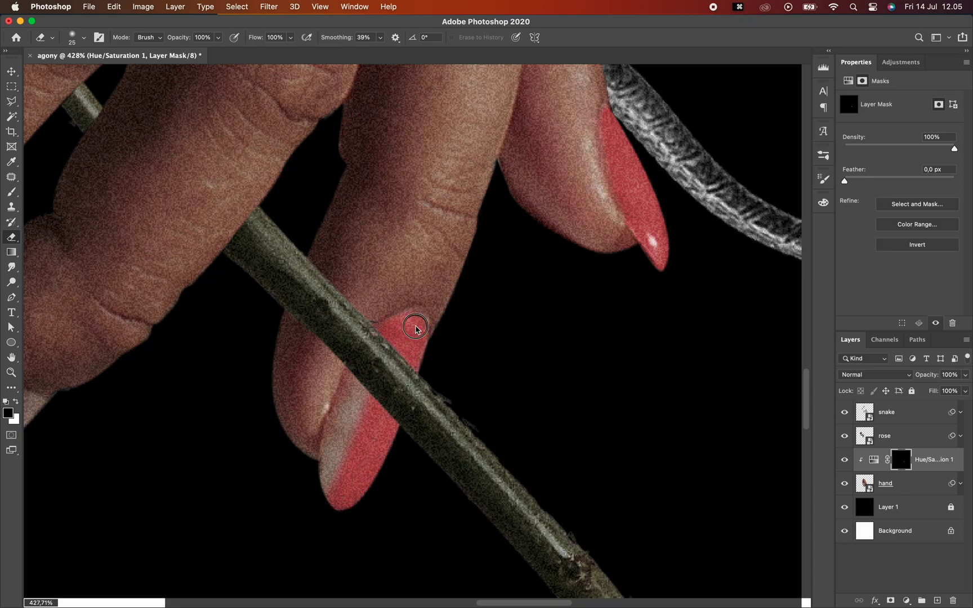
drag(368, 361, 338, 450)
drag(411, 316, 421, 338)
- Fill the remaining uncoloured patches of the ring fingernail along the stem and cuticle with a smaller Eraser on the mask
scroll(414, 329, left, 5)
scroll(414, 329, down, 1)
drag(197, 447, 250, 426)
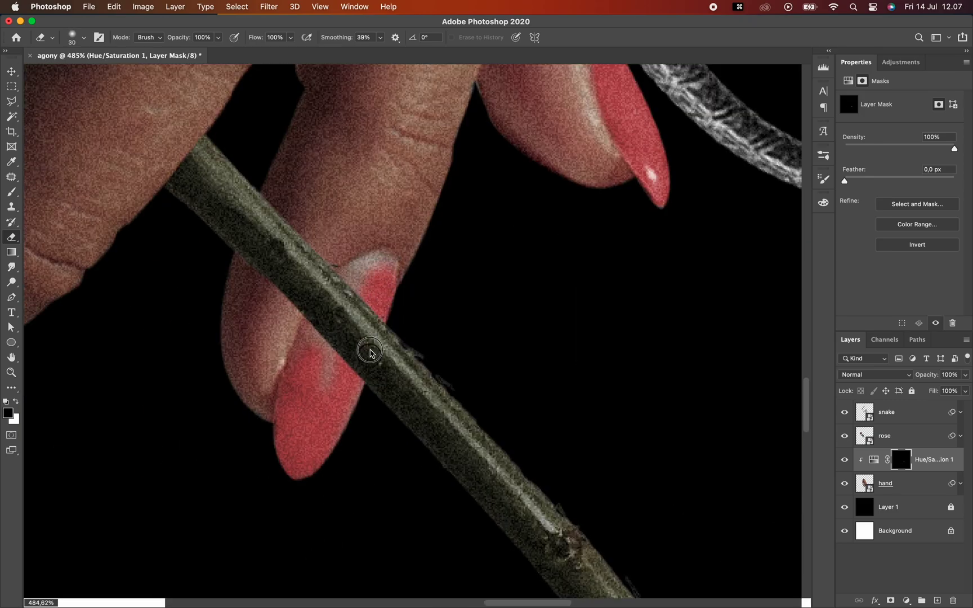
key(bracketleft)
key(bracketleft)
mouse_move(369, 347)
mouse_down()
mouse_move(325, 315)
mouse_move(304, 375)
mouse_move(332, 467)
mouse_move(370, 278)
mouse_up()
- Deepen the nail red by setting the Hue/Saturation layer to Saturation 45 and Lightness -28
scroll(326, 347, down, 5)
scroll(327, 347, down, 4)
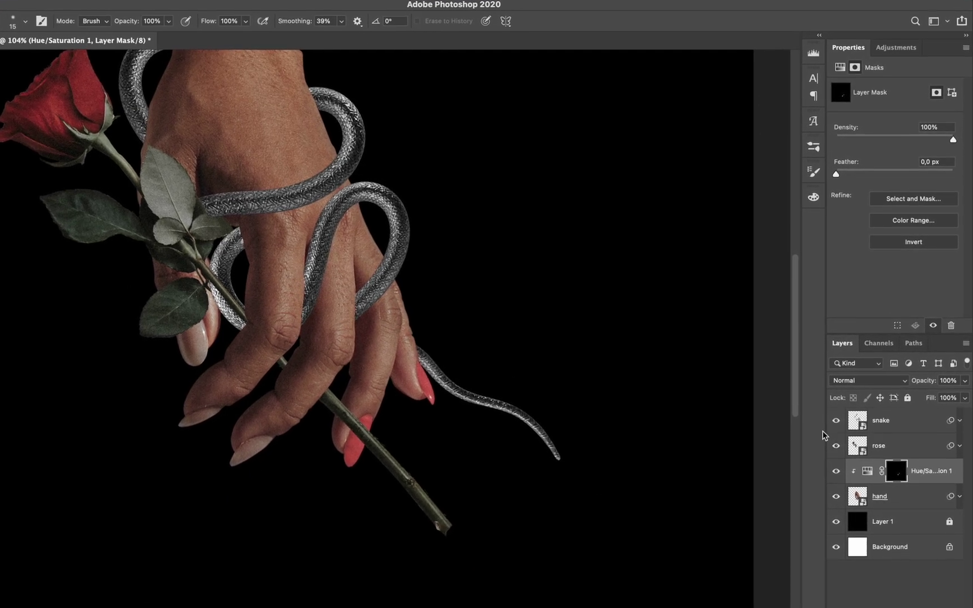
click(869, 467)
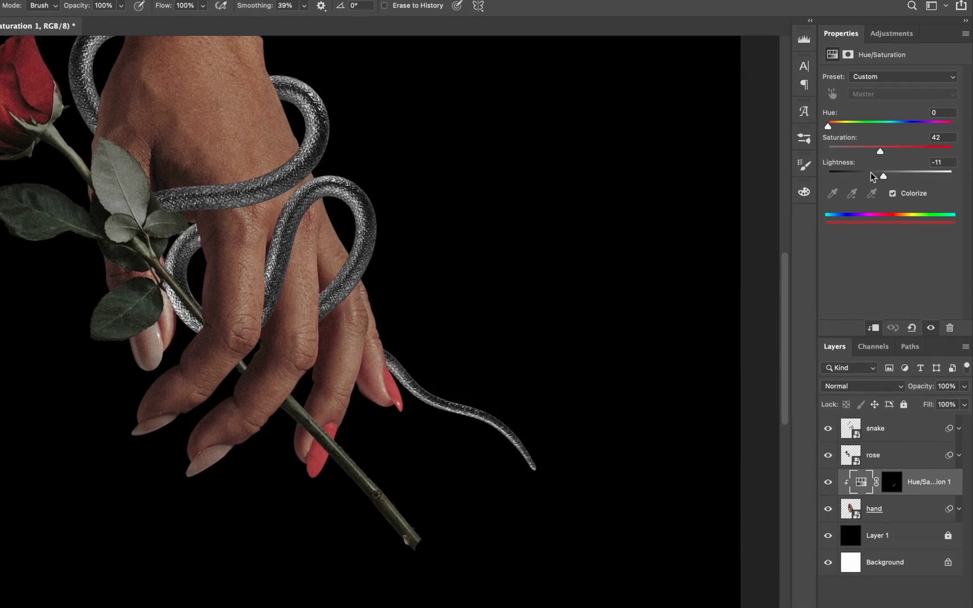
drag(880, 151, 873, 175)
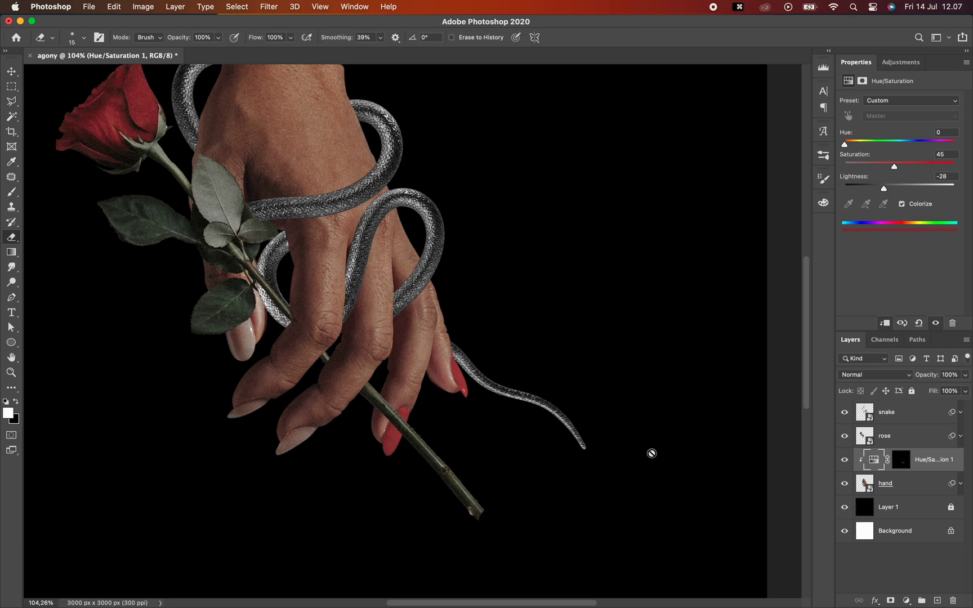
- Reveal the red on the remaining middle finger, index finger and thumb nails by erasing the Hue/Saturation layer's mask
click(901, 459)
scroll(417, 338, up, 5)
scroll(341, 250, down, 5)
scroll(341, 250, left, 2)
key(])
key(])
key(])
key(])
mouse_move(257, 287)
mouse_down()
mouse_move(147, 393)
mouse_move(254, 320)
mouse_move(217, 352)
mouse_up()
scroll(217, 332, left, 4)
scroll(217, 333, up, 1)
mouse_move(193, 300)
mouse_down()
mouse_move(228, 273)
mouse_move(209, 303)
mouse_move(339, 411)
mouse_move(361, 360)
mouse_up()
scroll(211, 302, up, 4)
scroll(211, 302, right, 2)
key(bracketleft)
key(bracketleft)
key(bracketleft)
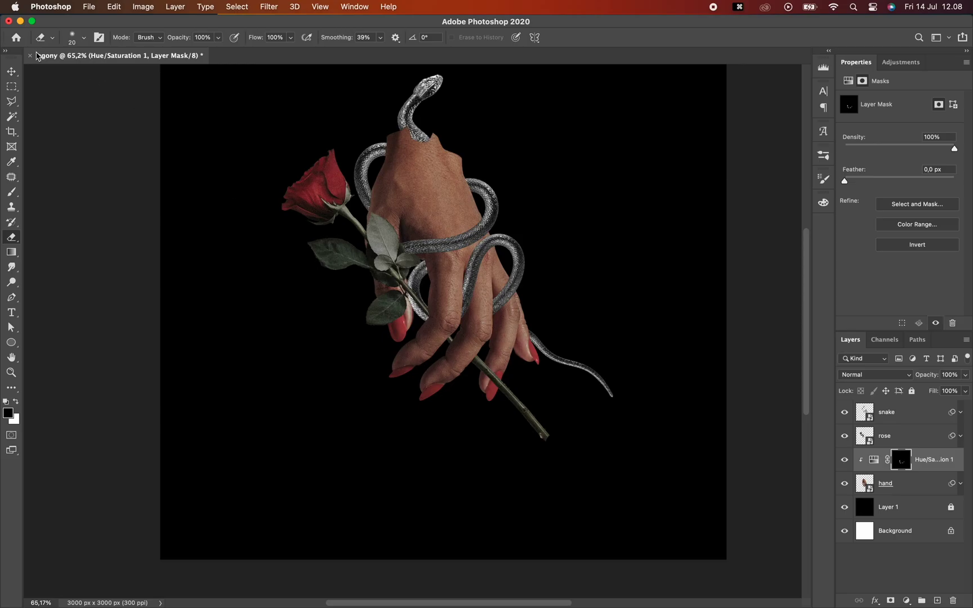
- Add a Brightness/Contrast adjustment layer directly above the hand layer
key(v)
scroll(490, 276, up, 3)
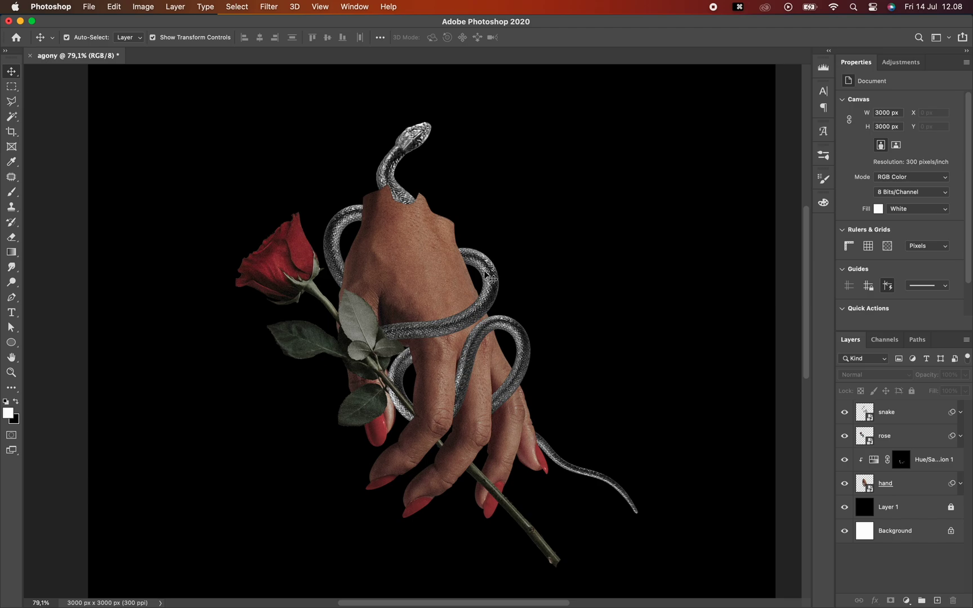
scroll(490, 275, up, 1)
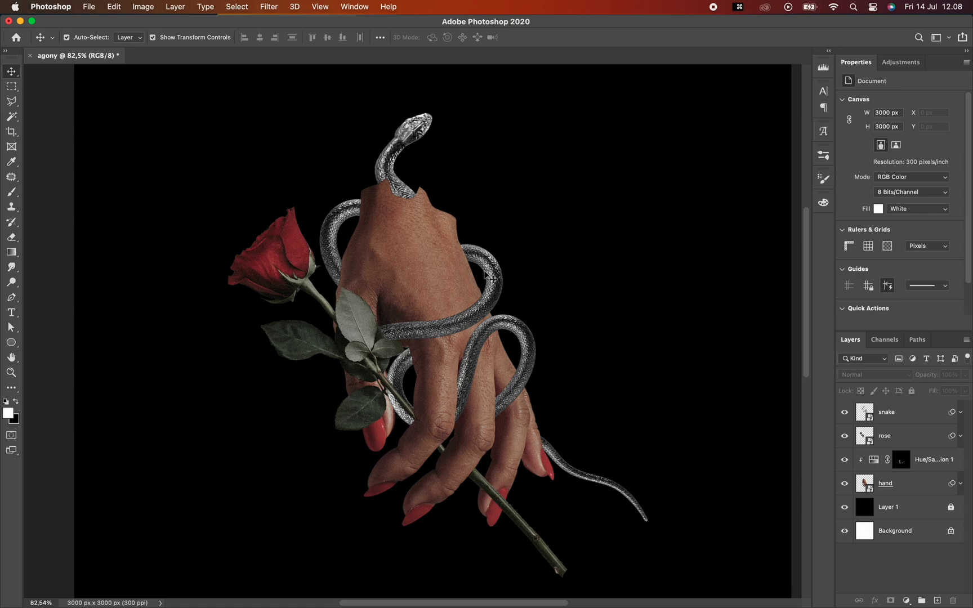
click(422, 285)
scroll(439, 388, up, 4)
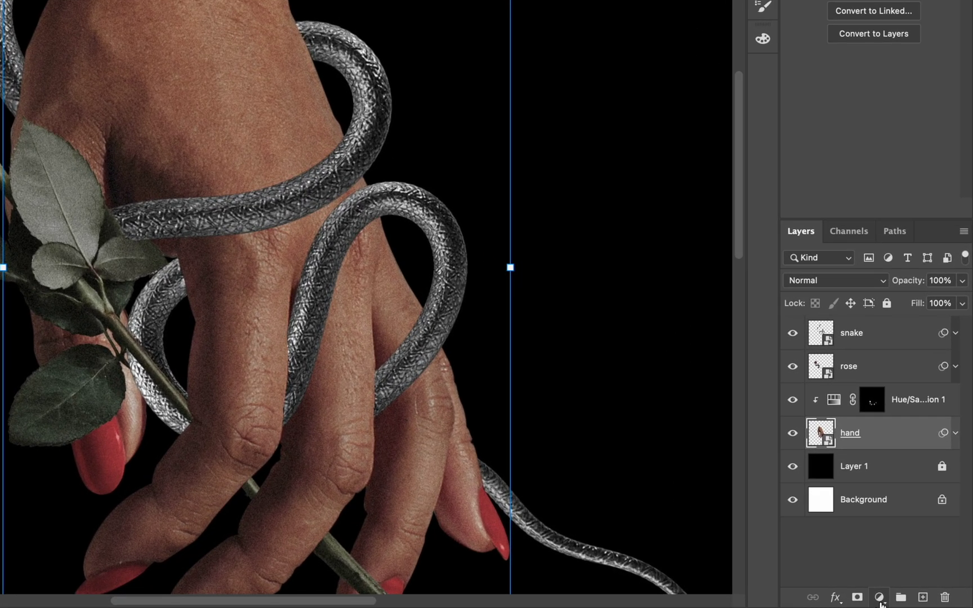
click(879, 597)
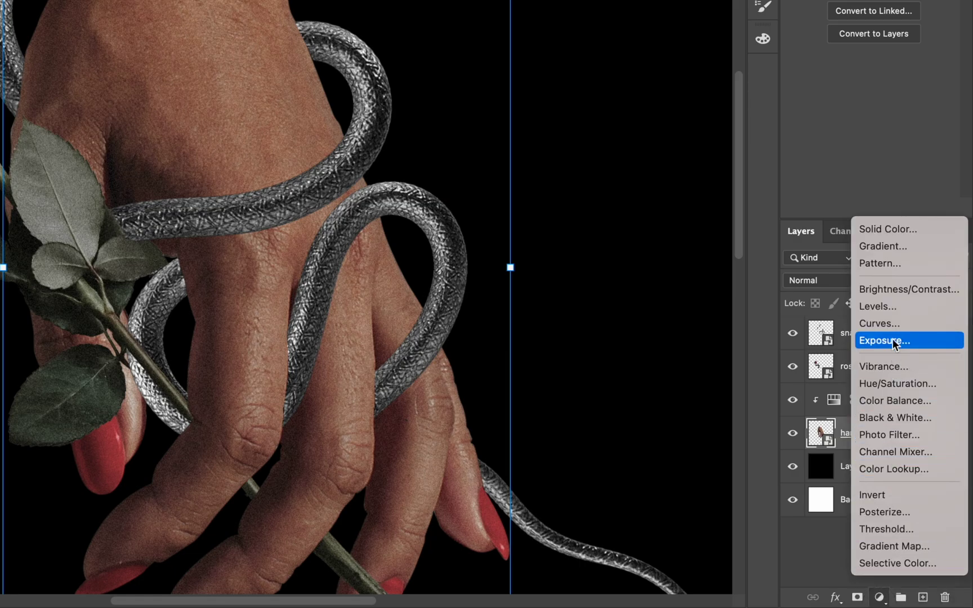
click(893, 294)
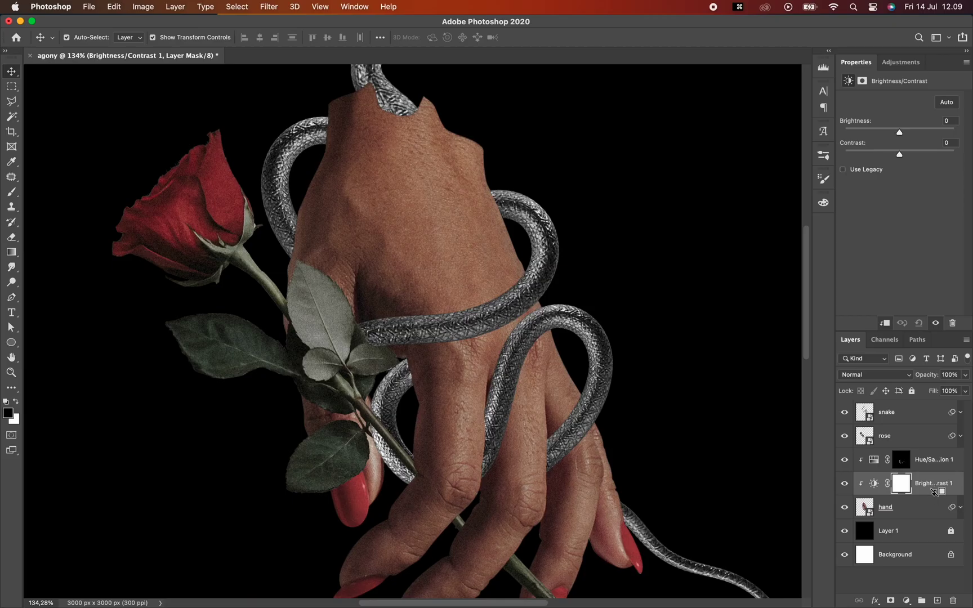
alt+click(934, 492)
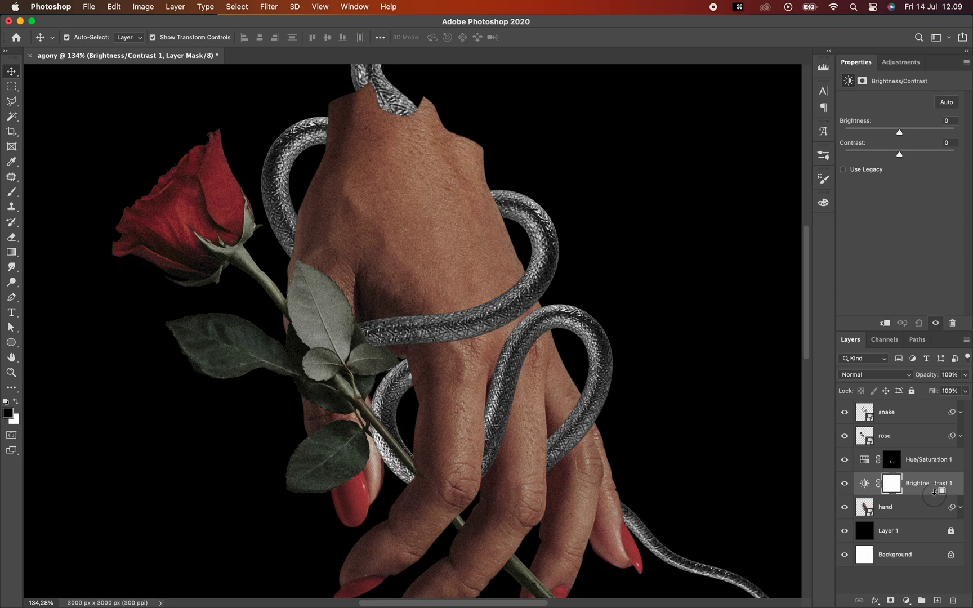
alt+click(935, 493)
alt+click(942, 467)
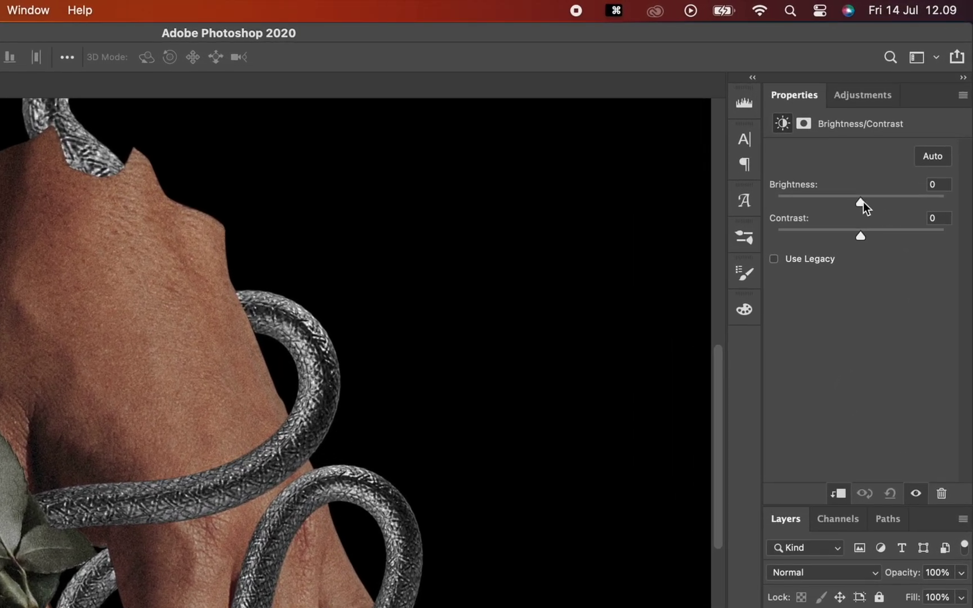
- Set the hand's Brightness to -63 and Contrast to 8, and invert the adjustment's mask to black to hide the darkening
drag(900, 132, 901, 133)
drag(863, 202, 878, 234)
drag(834, 203, 830, 201)
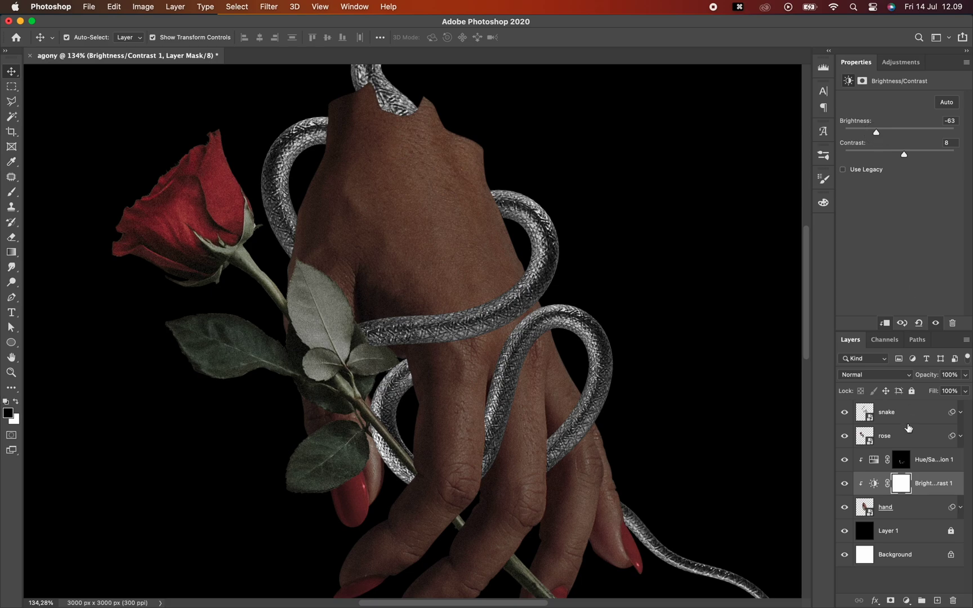
click(902, 484)
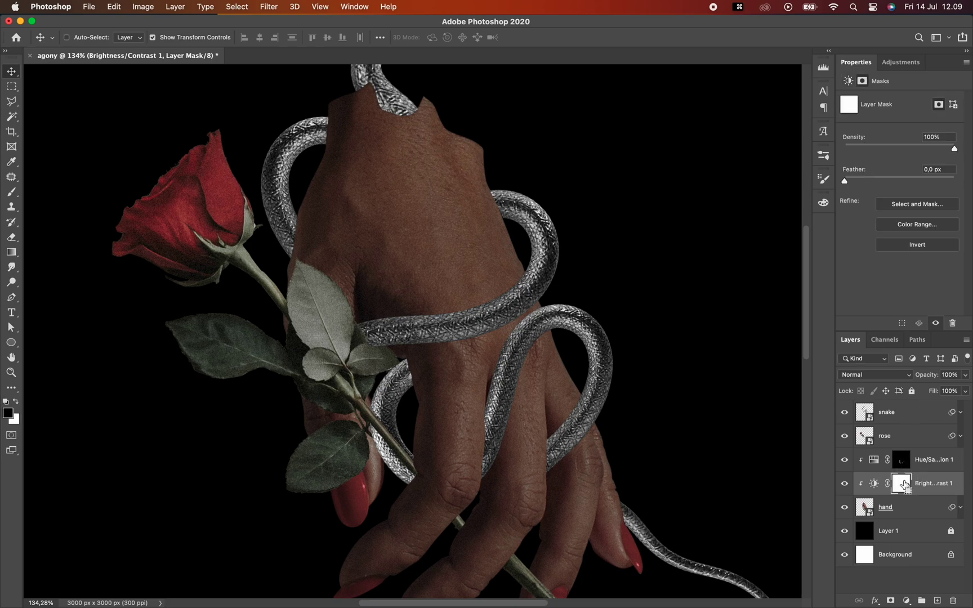
key(super+i)
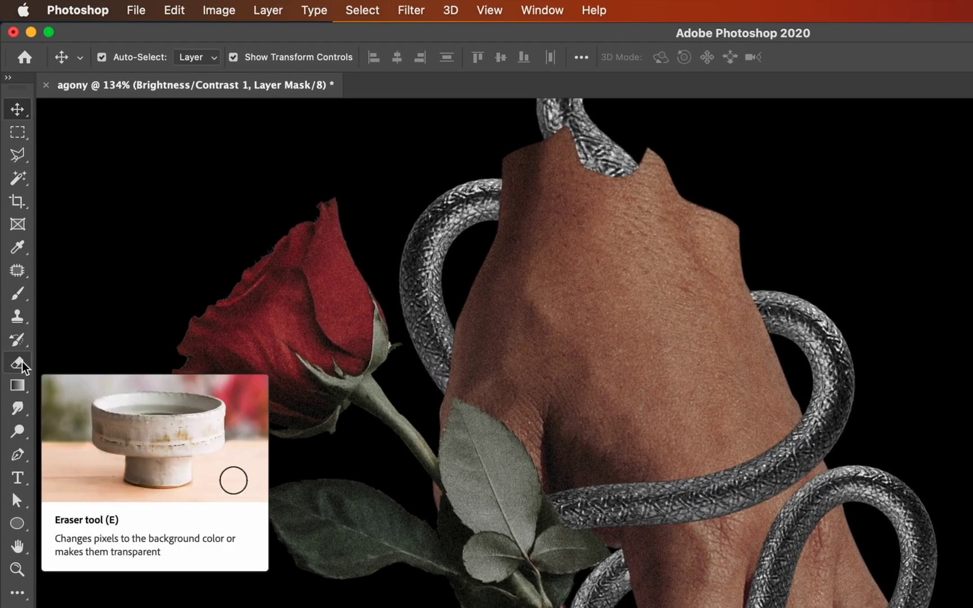
- Set up the Eraser with 44% flow and a 39 px Soft Round tip at 0% hardness
click(21, 363)
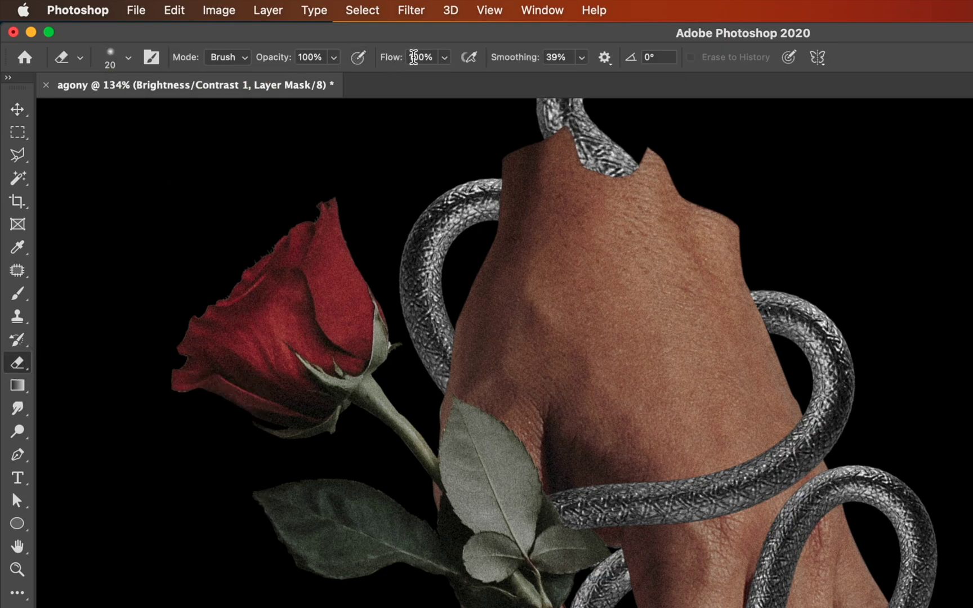
drag(393, 65, 342, 71)
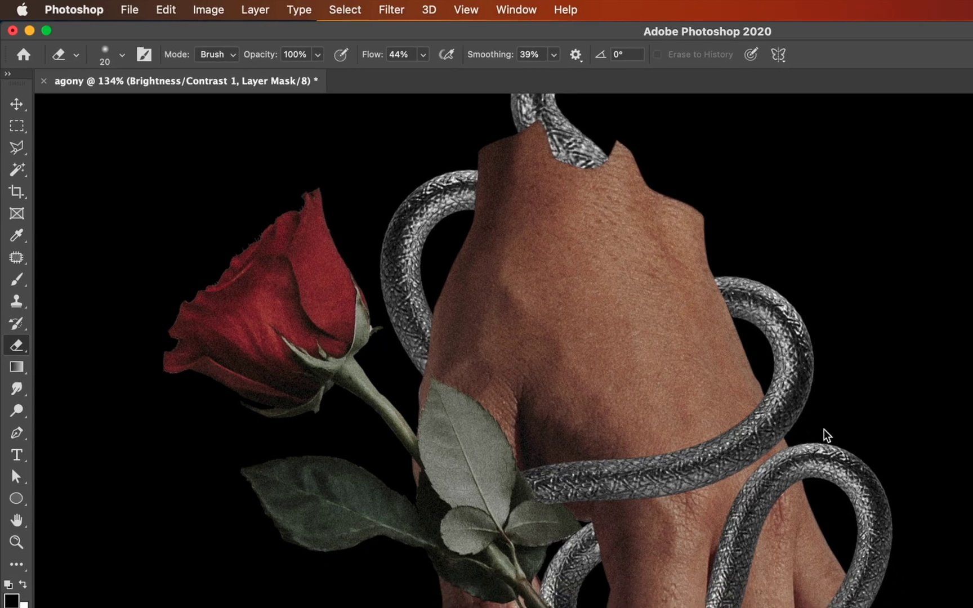
right_click(870, 452)
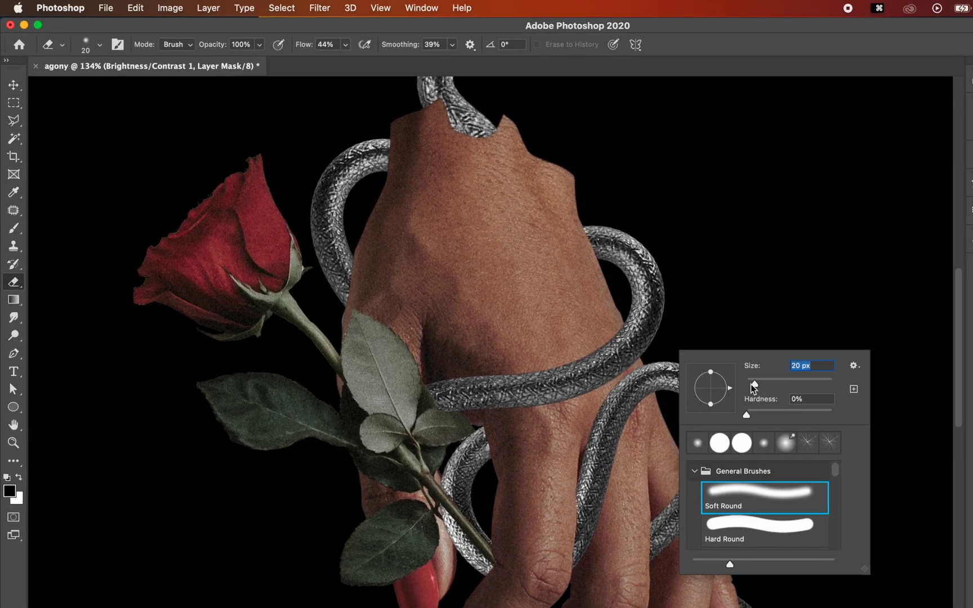
drag(972, 497, 970, 497)
drag(695, 353, 702, 356)
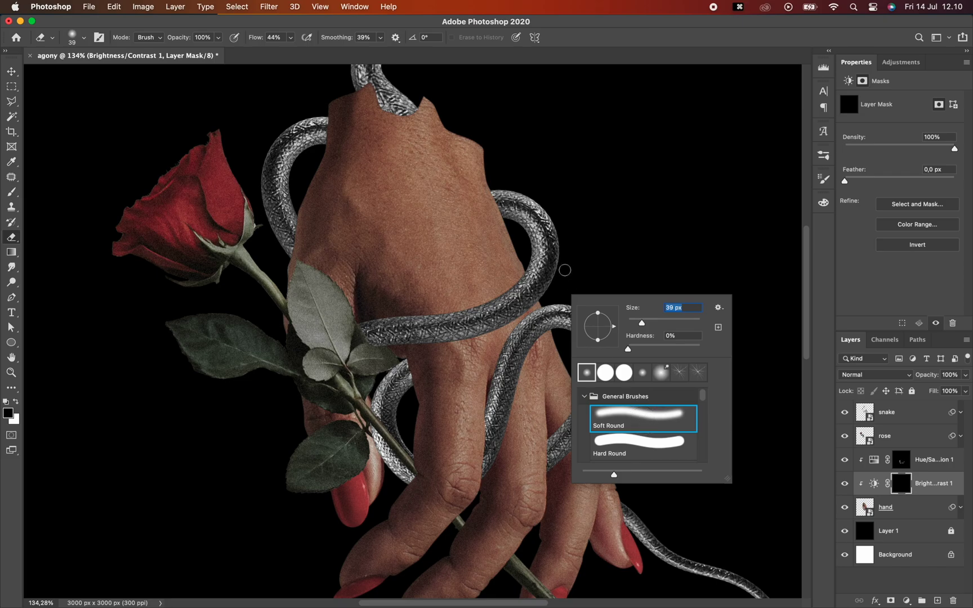
click(565, 271)
- Paint shadows on the hand along the snake's upper and lower coils, erasing the Brightness/Contrast mask with a soft 100 px tip
key(bracketright)
key(bracketright)
key(bracketright)
key(bracketright)
key(bracketright)
key(bracketright)
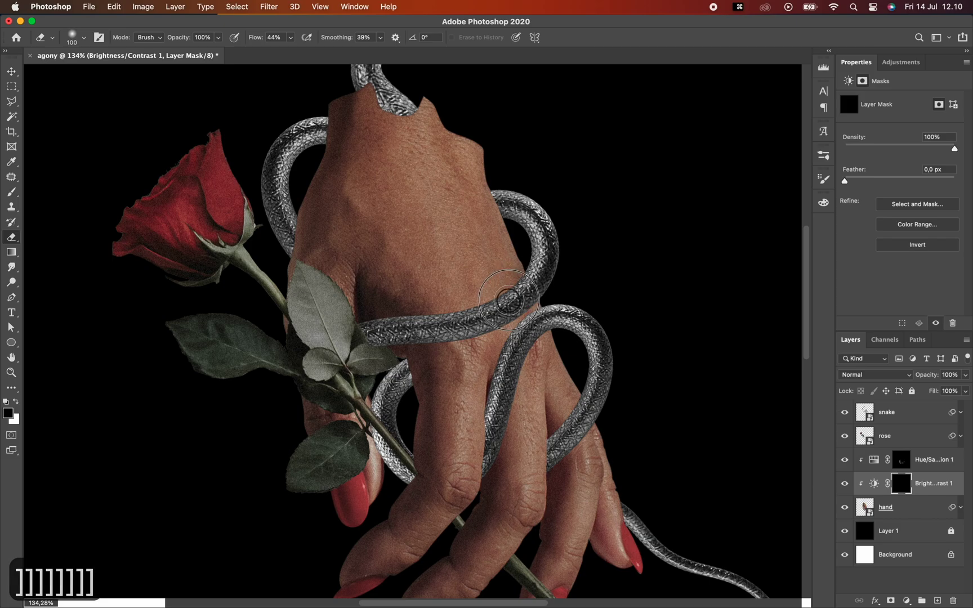
mouse_move(508, 213)
mouse_down()
mouse_move(495, 153)
mouse_move(504, 287)
mouse_move(403, 326)
mouse_move(410, 334)
mouse_up()
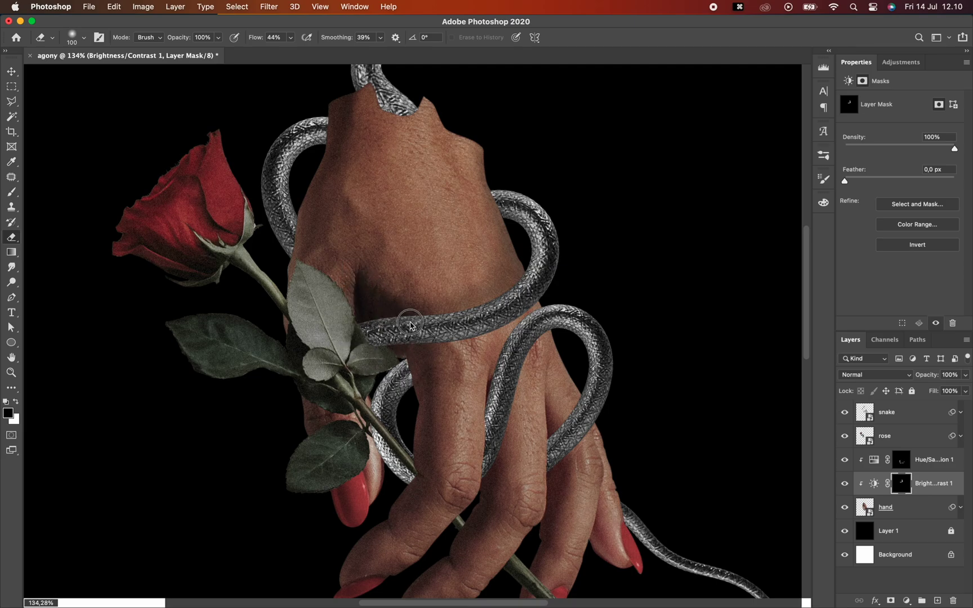
mouse_move(546, 308)
mouse_down()
mouse_move(467, 338)
mouse_move(502, 423)
mouse_move(591, 433)
mouse_move(486, 462)
mouse_up()
- Shade both side edges of the back of the hand and the thumb area beneath the leaf on the Brightness/Contrast mask
key([)
key([)
key([)
key([)
key(])
key(])
key(])
drag(482, 128, 496, 231)
drag(307, 178, 281, 273)
drag(373, 445, 373, 498)
- Soften the shadow on the back of the hand just above the snake's upper coil by erasing the mask back to black
scroll(381, 358, down, 3)
key([)
key([)
key([)
key(bracketright)
key(bracketright)
key(bracketright)
key(bracketright)
scroll(487, 260, up, 3)
key(x)
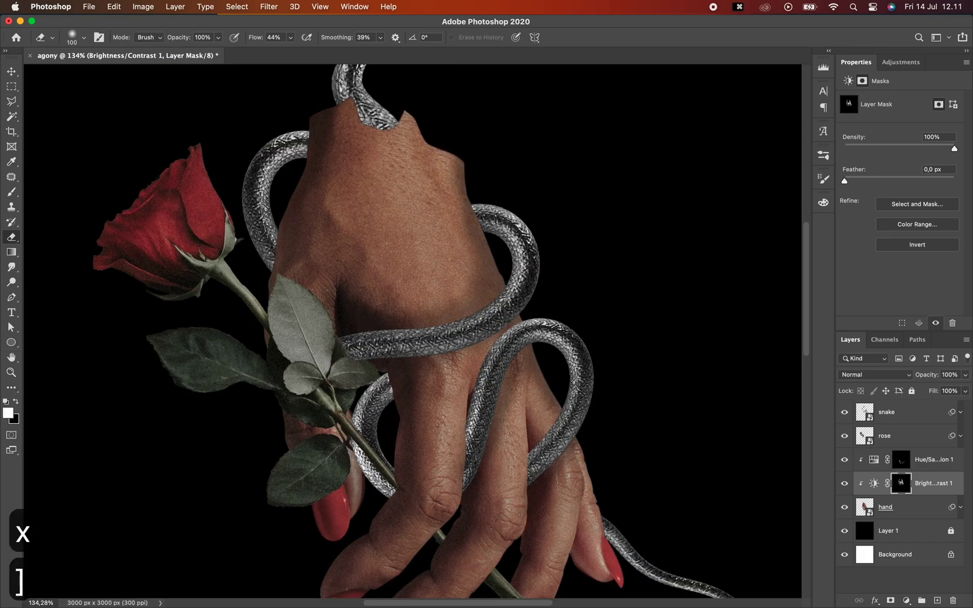
key(bracketleft)
key(bracketleft)
key(bracketleft)
key(bracketleft)
drag(377, 309, 402, 319)
- Deepen the shadows along the fingers beside the snake's lower coil with a smaller Eraser at 51% flow
key(x)
key(bracketleft)
key(bracketleft)
key(bracketleft)
key(bracketleft)
drag(254, 38, 258, 38)
drag(485, 367, 451, 523)
drag(521, 520, 531, 397)
- Lighten spots of excess shadow on the fingers around the snake's lower coil by erasing the mask back to black
scroll(531, 397, down, 2)
key(x)
key(bracketright)
key(bracketright)
key(bracketright)
click(515, 408)
key(bracketleft)
key(bracketleft)
key(bracketright)
key(bracketright)
key(bracketright)
click(446, 393)
key(x)
- Soften the hand shading near the snake's coils with an enlarged soft Eraser that restores black on the mask
scroll(304, 445, down, 3)
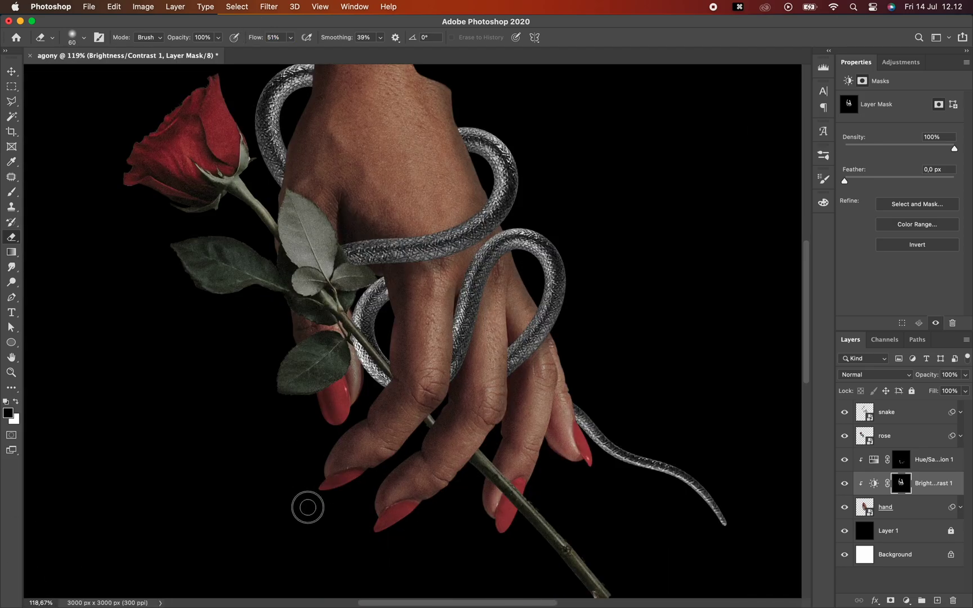
scroll(331, 418, down, 3)
scroll(442, 426, up, 5)
key(bracketright)
key(bracketright)
key(bracketright)
key(bracketright)
key(bracketright)
key(x)
drag(430, 286, 472, 276)
key(x)
scroll(493, 250, down, 5)
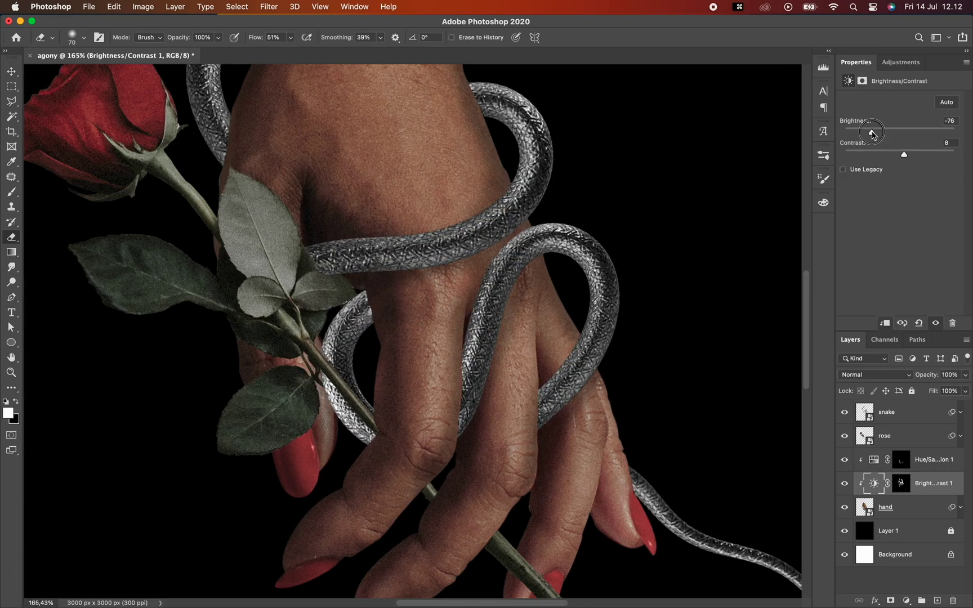
- Remove leftover dark shading from part of the hand by erasing the Brightness/Contrast mask back to black with a reduced soft tip
key(bracketright)
key(bracketright)
key(bracketright)
key(bracketright)
scroll(442, 316, down, 2)
key(x)
key(bracketright)
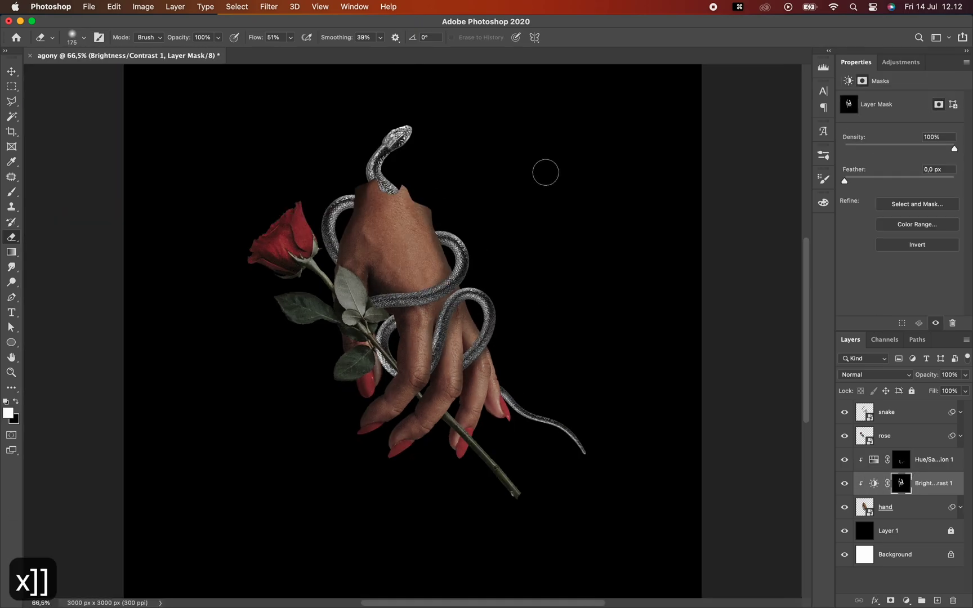
scroll(422, 265, up, 5)
key(bracketleft)
key(bracketleft)
key(bracketleft)
key(bracketleft)
key(bracketleft)
drag(496, 261, 476, 289)
scroll(417, 324, down, 5)
- Add a second Brightness/Contrast adjustment layer above the snake and clip it to the snake layer
key(v)
click(723, 341)
click(454, 287)
scroll(412, 288, up, 4)
click(906, 600)
click(921, 381)
key(super+alt+g)
- Lower the snake adjustment's brightness and invert its mask to black to hide the darkening
drag(899, 133, 868, 135)
key(super+i)
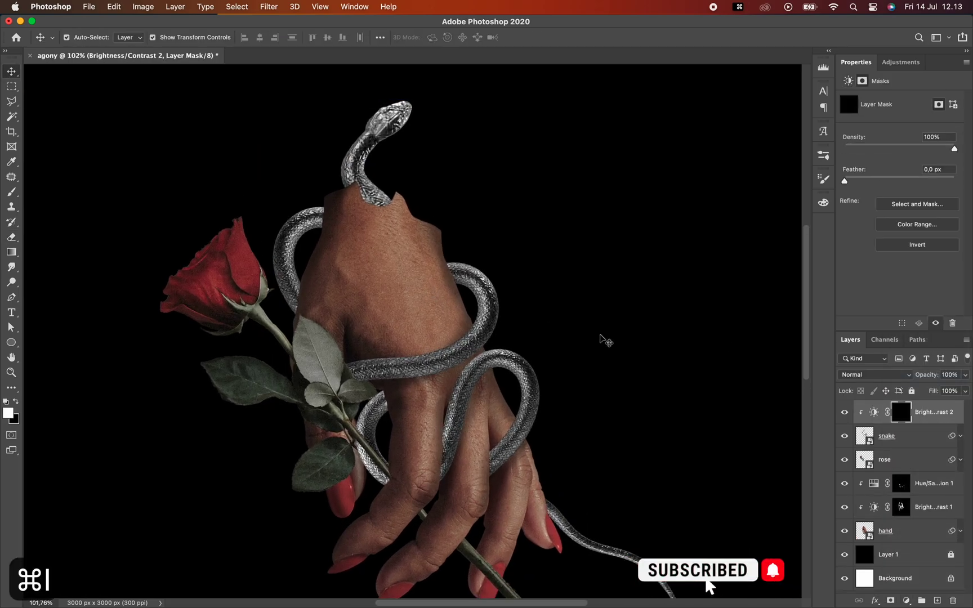
- Reveal the snake's darkening on its mask where the upper coil goes behind the hand, using a small soft Eraser at 60% flow
key(e)
key(bracketleft)
key(bracketleft)
scroll(389, 147, up, 3)
key(x)
key(bracketleft)
key(bracketleft)
key(bracketleft)
key(shift+6)
mouse_move(321, 284)
mouse_down()
mouse_move(253, 352)
mouse_move(298, 389)
mouse_up()
- Darken the snake's coils around the fingers by erasing the adjustment mask to white with an enlarged 90 px soft tip
key(bracketright)
key(bracketright)
key(bracketright)
mouse_move(495, 363)
mouse_down()
mouse_move(525, 421)
mouse_move(383, 480)
mouse_up()
scroll(394, 450, down, 4)
drag(407, 396, 376, 479)
key(super+z)
mouse_move(501, 420)
mouse_down()
mouse_move(469, 465)
mouse_move(478, 482)
mouse_up()
drag(555, 476, 581, 370)
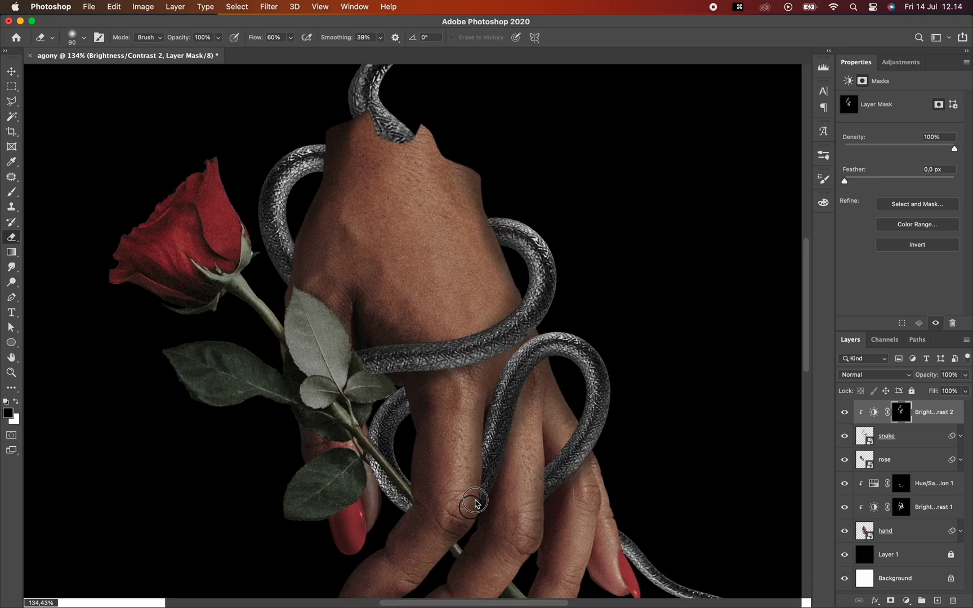
- Set the snake adjustment's brightness to about -87 and return to its layer mask
scroll(366, 451, down, 4)
scroll(379, 358, up, 2)
click(873, 411)
drag(860, 132, 868, 134)
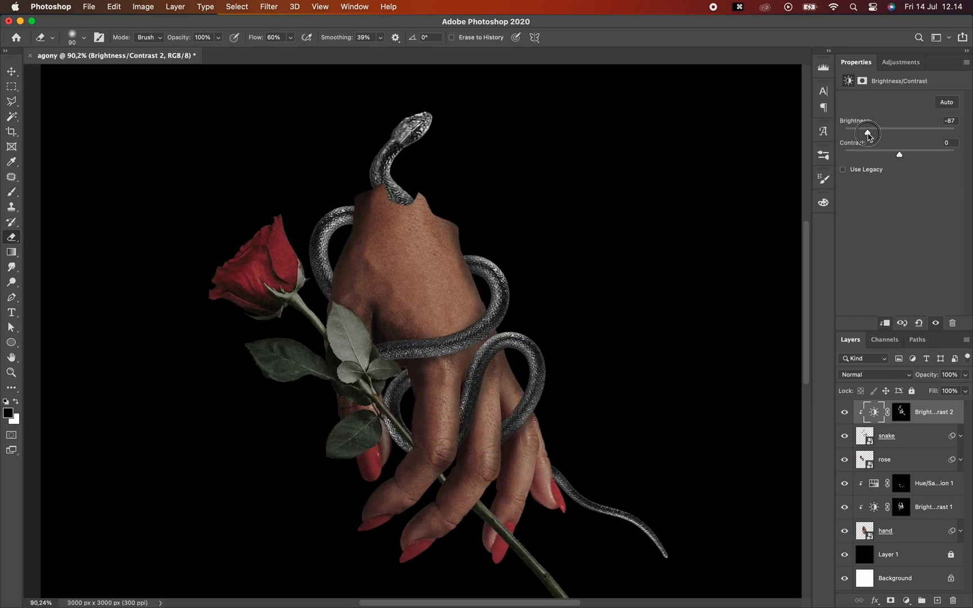
click(901, 412)
key(shift+0)
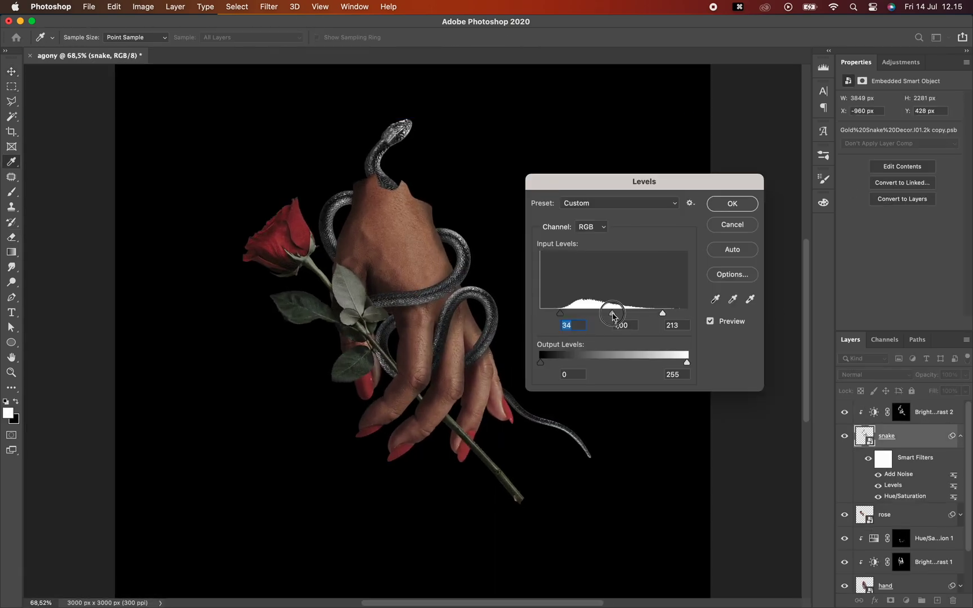
- Refine the snake's Levels smart filter by adjusting the shadow and midtone inputs, with the highlight input at 223
click(554, 314)
drag(612, 314, 609, 317)
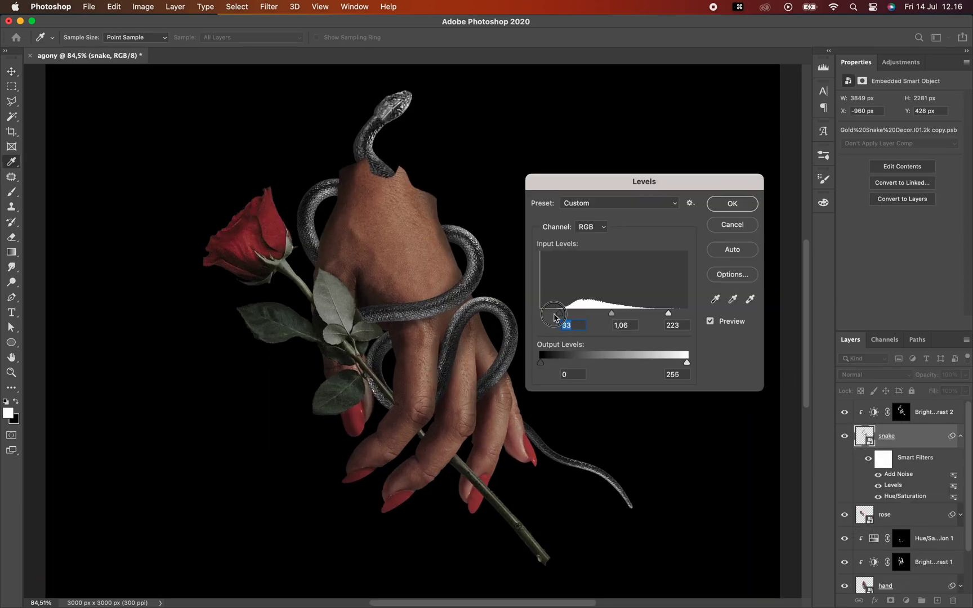
drag(615, 316, 606, 316)
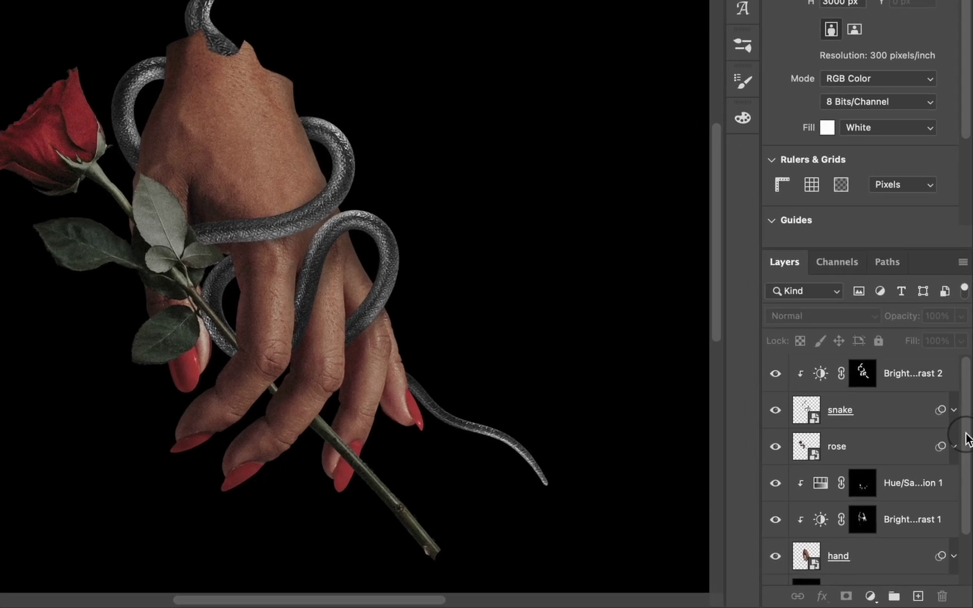
- Group all layers from the snake's Brightness/Contrast adjustment down to the hand and name the group "raw"
mouse_move(965, 438)
mouse_down()
mouse_move(967, 499)
mouse_move(968, 421)
mouse_up()
click(912, 374)
shift+click(891, 501)
click(894, 596)
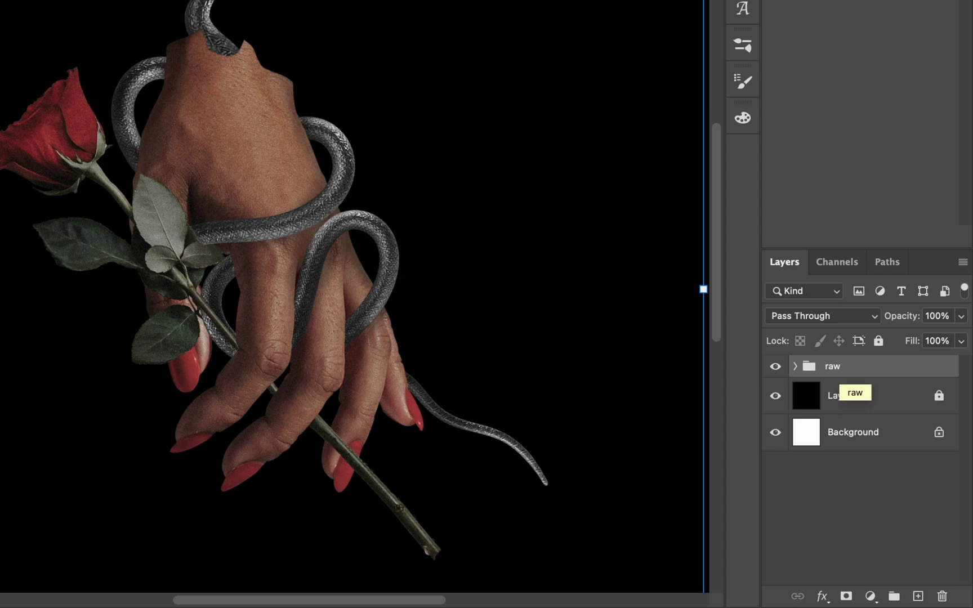
key(super+minus)
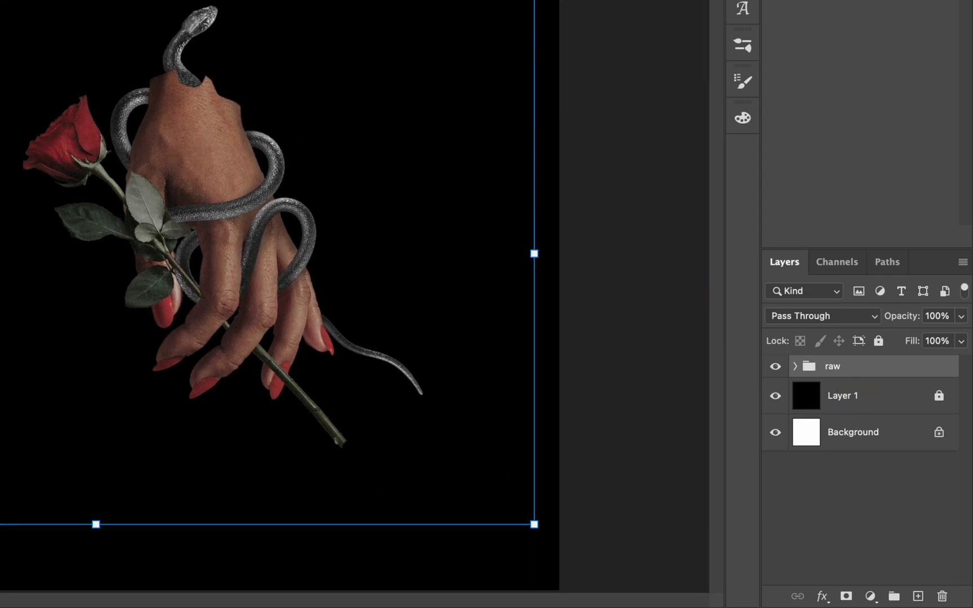
key(Escape)
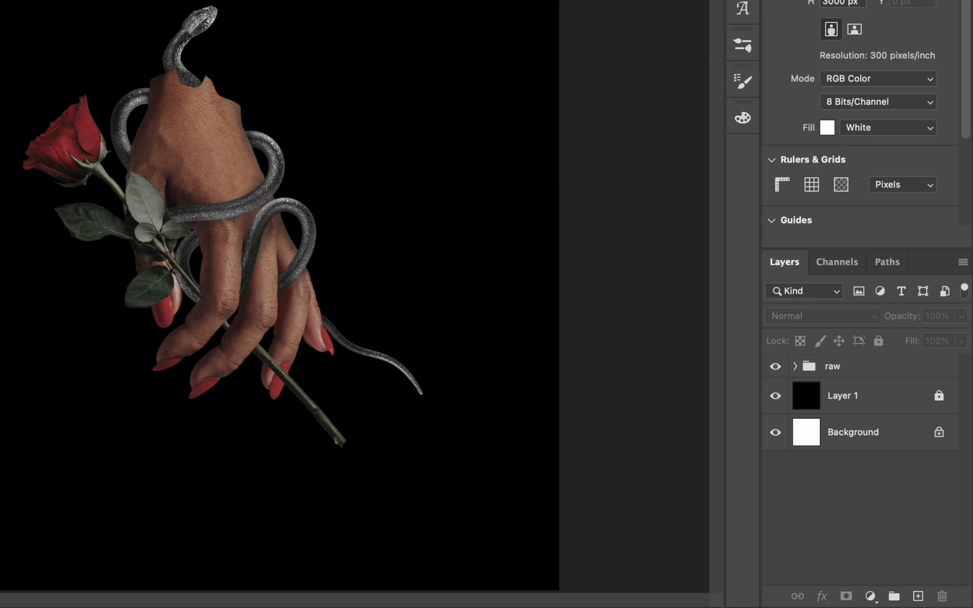
- Add a white (ffffff) Solid Color fill layer above the raw group
click(889, 373)
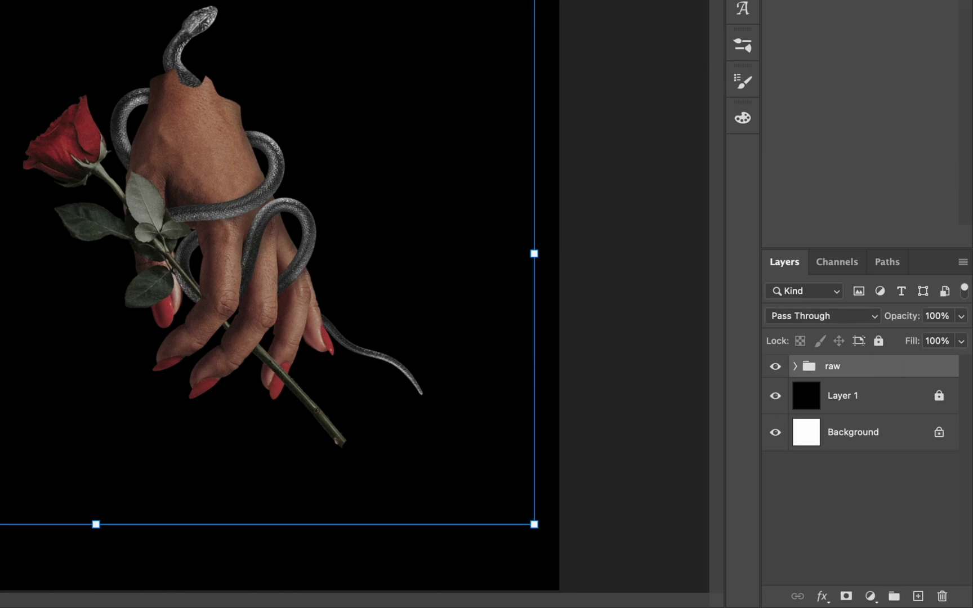
click(870, 597)
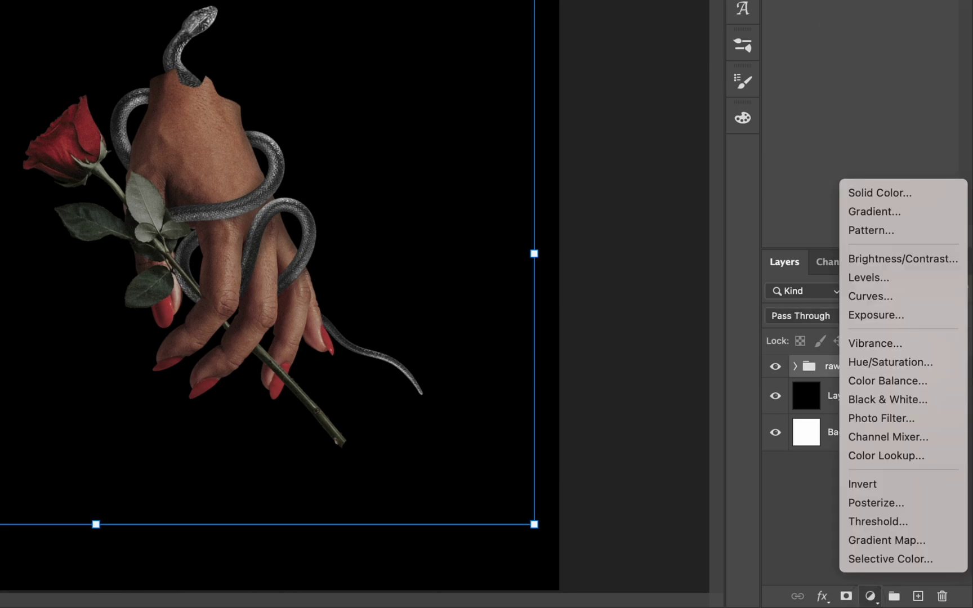
click(897, 194)
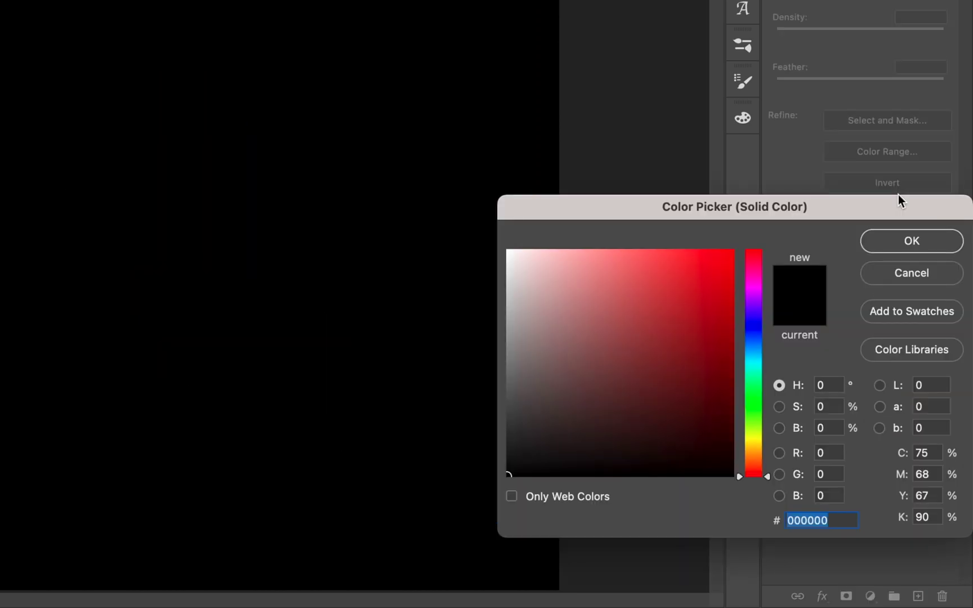
drag(530, 265, 485, 230)
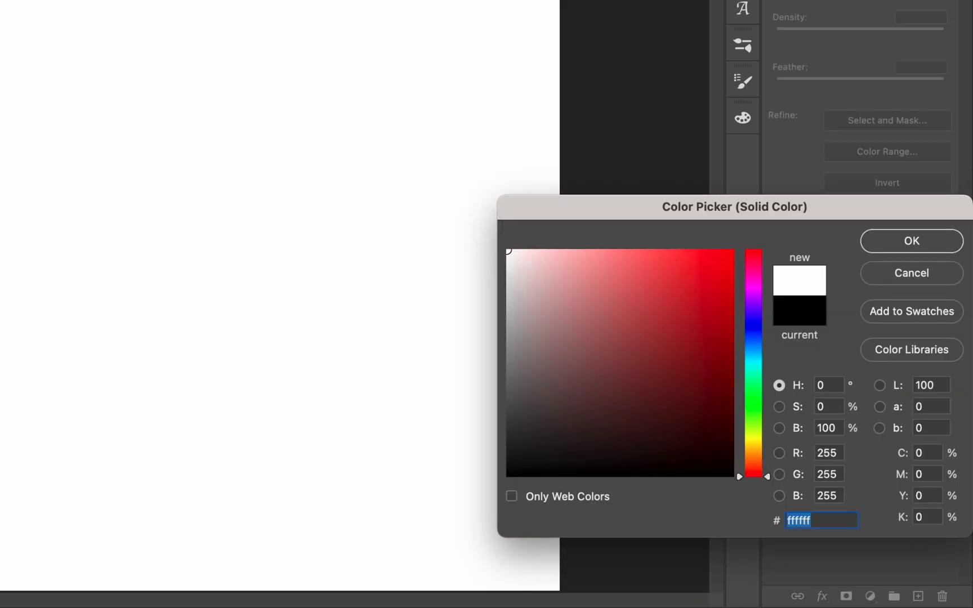
click(896, 246)
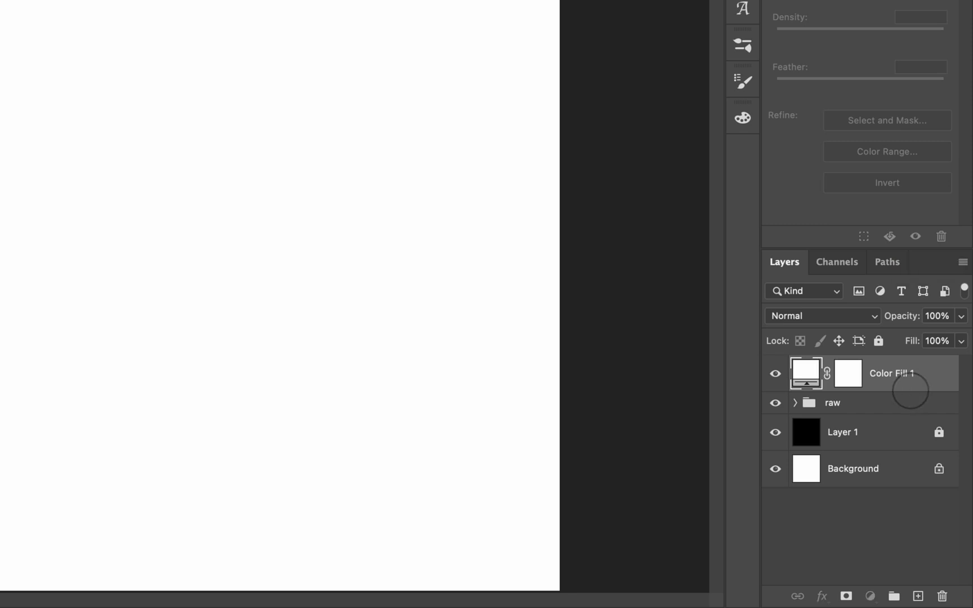
- Clip the white fill layer to the raw group and set its blend mode to Soft Light
alt+click(908, 387)
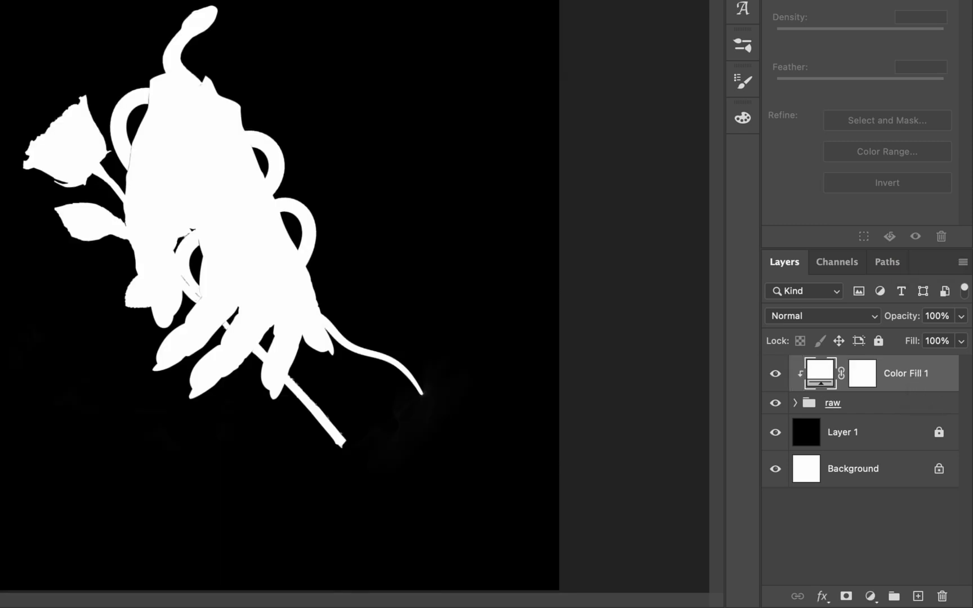
scroll(225, 242, down, 1)
scroll(225, 242, up, 3)
click(823, 316)
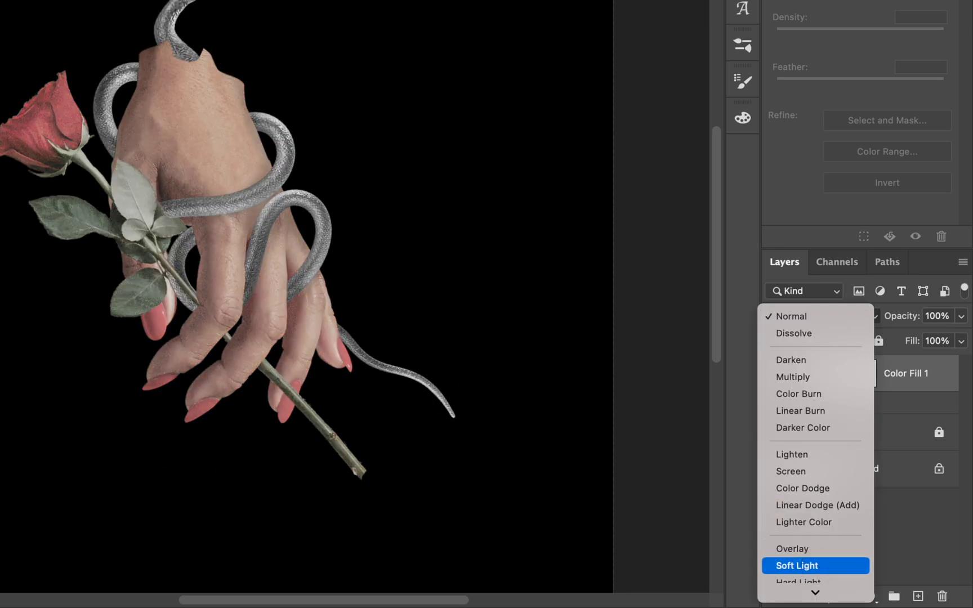
click(811, 566)
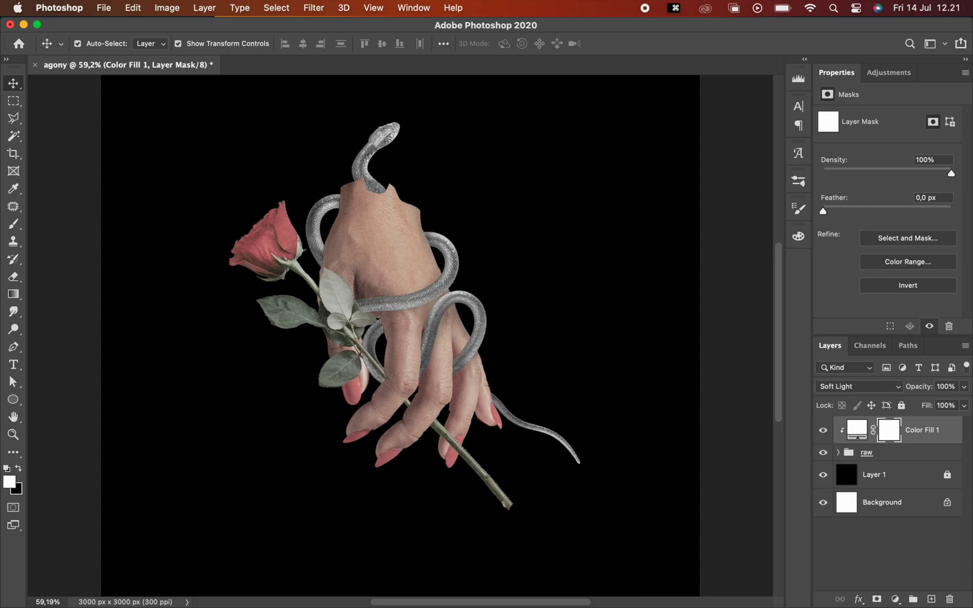
- Invert the fill layer's mask to black and set up a soft round Eraser with 73% flow and 18% smoothing
key(super+i)
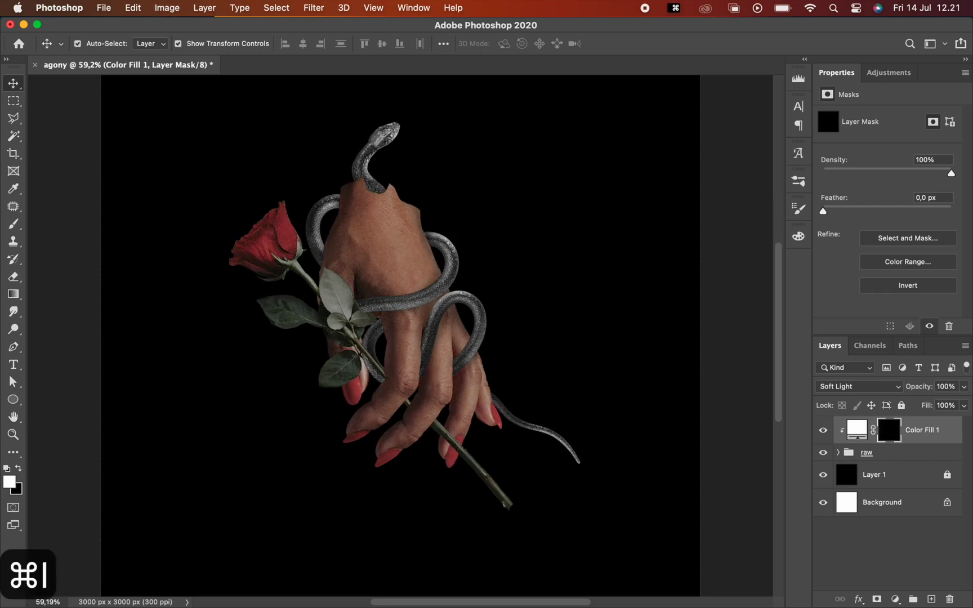
scroll(401, 336, up, 3)
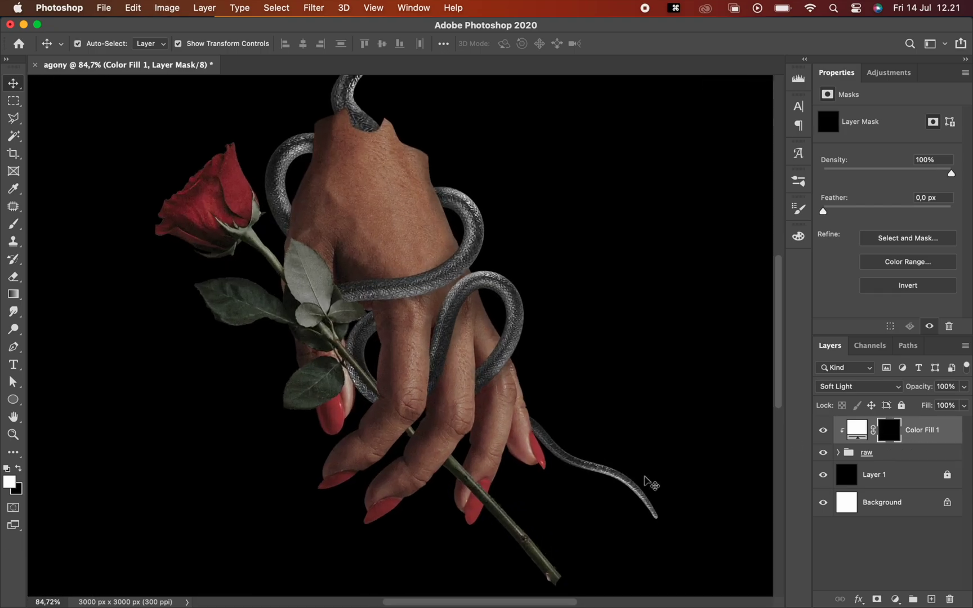
click(21, 471)
click(13, 277)
click(90, 44)
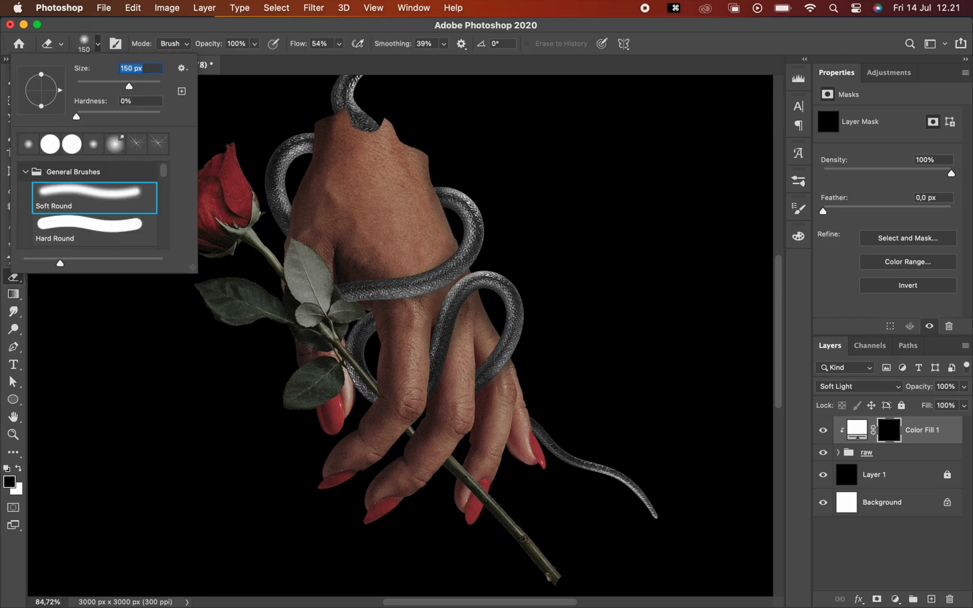
scroll(90, 214, down, 5)
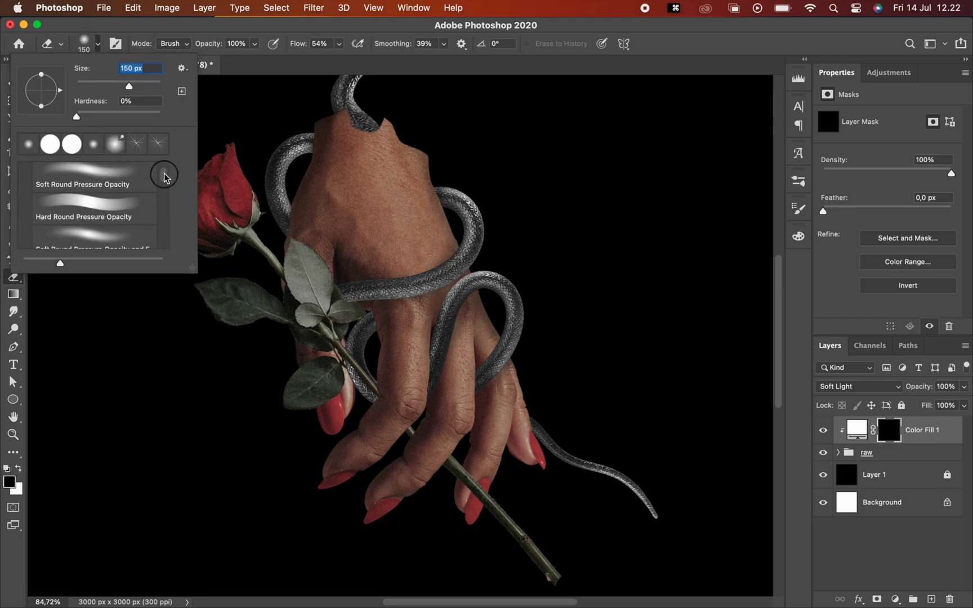
scroll(90, 206, up, 4)
key(Return)
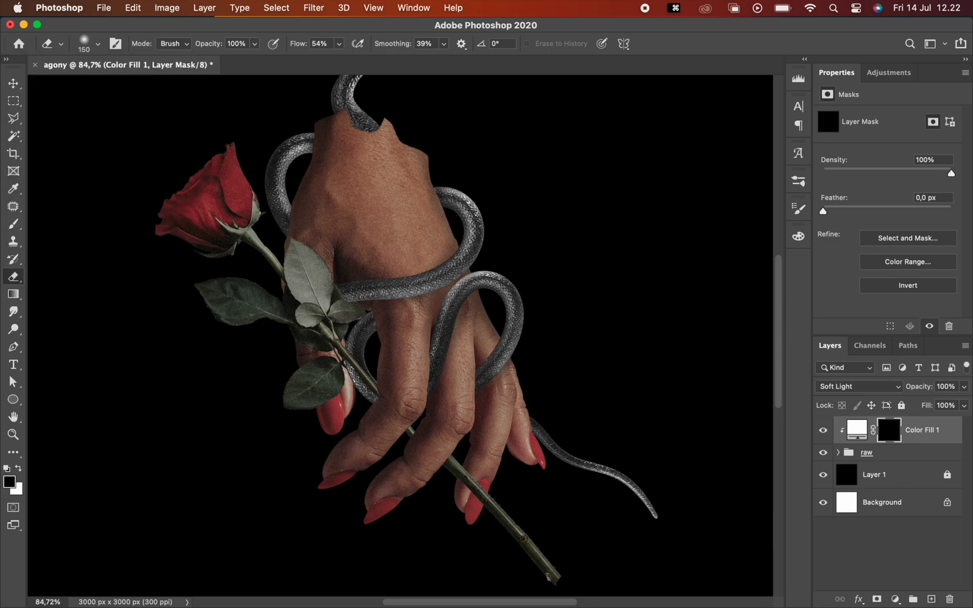
drag(326, 43, 332, 44)
- Paint a highlight along the torn wrist edge on the fill mask with the Eraser reduced to 35 px
scroll(779, 268, up, 3)
scroll(401, 335, up, 5)
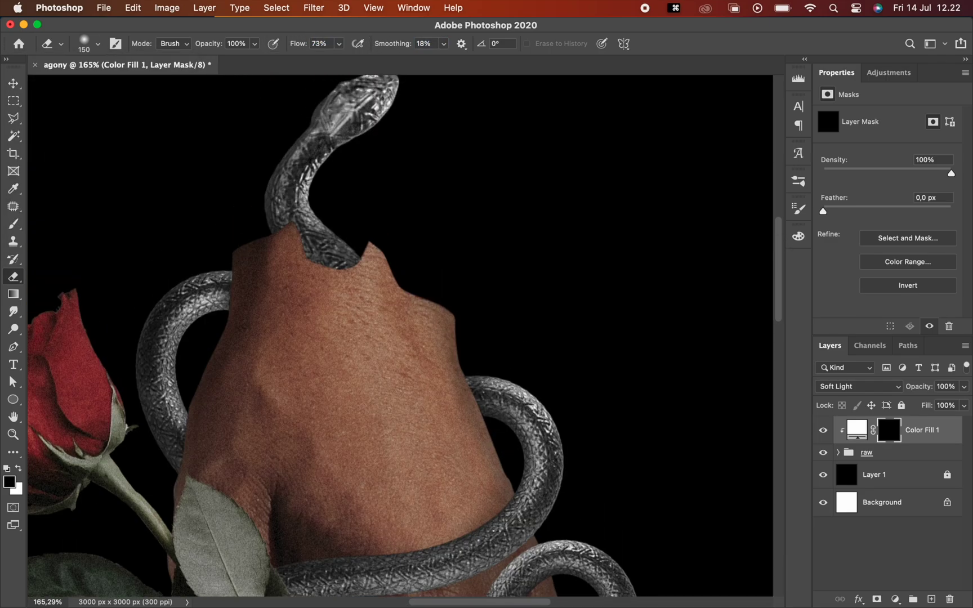
key(bracketleft)
key(bracketleft)
key(bracketleft)
key(bracketleft)
key(bracketleft)
key(bracketleft)
key(bracketleft)
key(bracketleft)
key(bracketleft)
key(bracketleft)
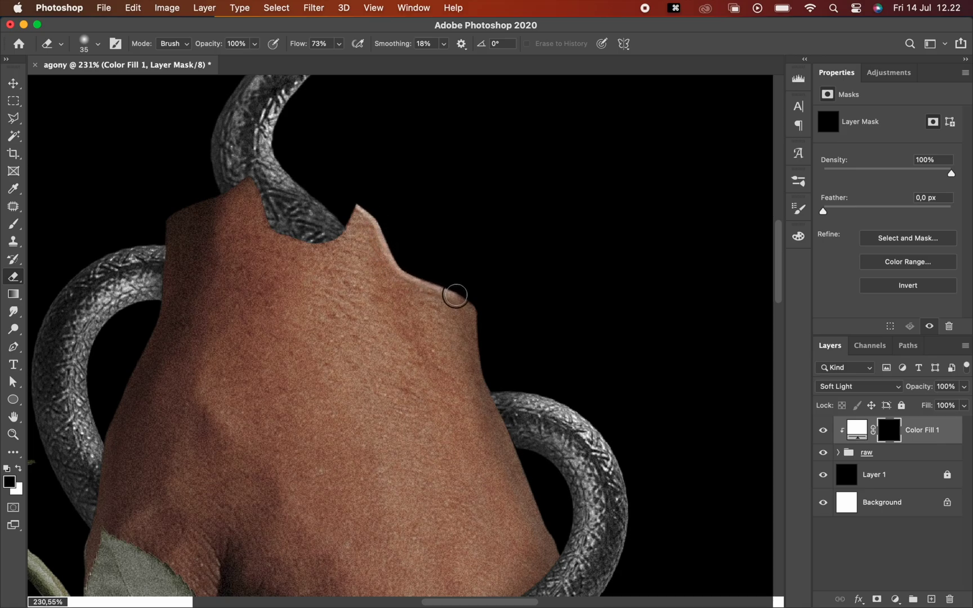
- Refine the torn wrist edge's highlight with a finer 15 px Eraser at 100% flow
key(bracketleft)
key(bracketleft)
key(bracketleft)
key(bracketleft)
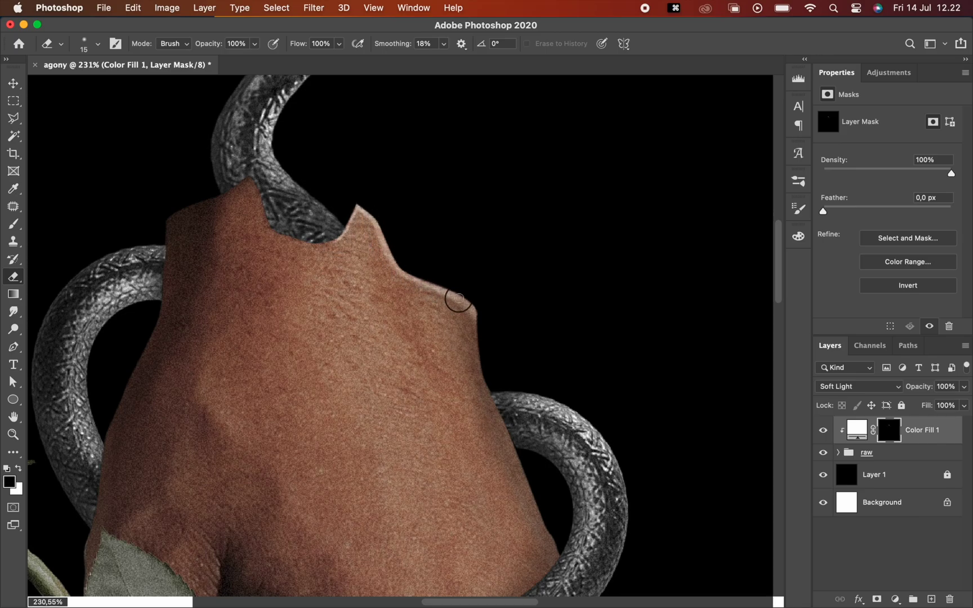
- Trace highlights down the hand's outer edge and the outer fingers on the fill mask, undoing the last stray stroke
scroll(512, 448, down, 10)
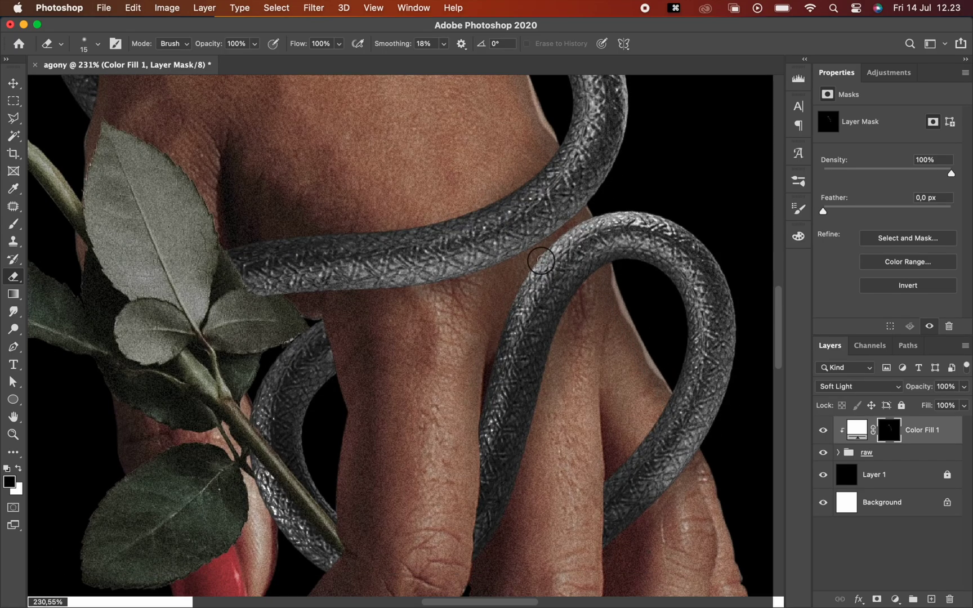
scroll(570, 300, down, 5)
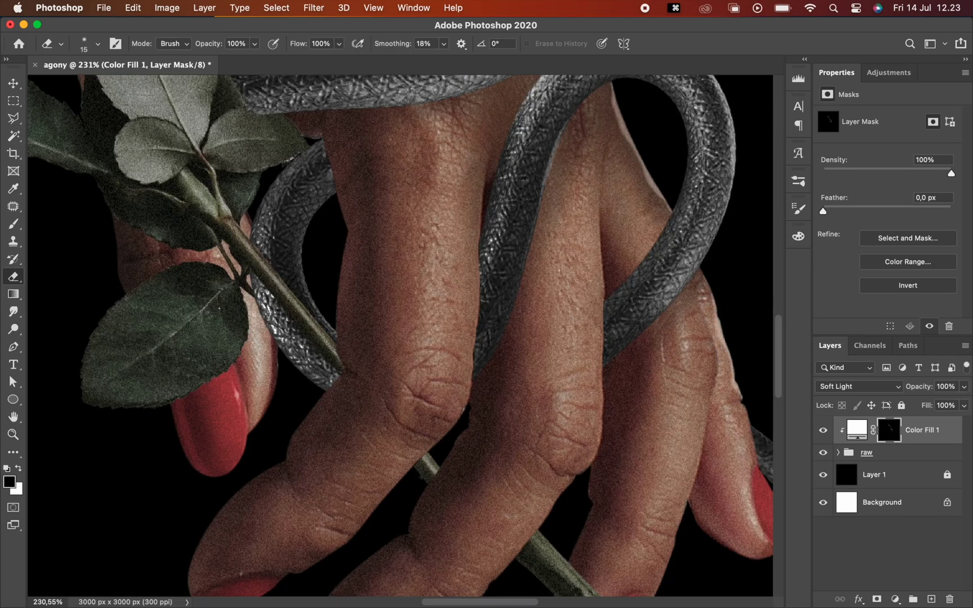
scroll(400, 336, right, 4)
scroll(401, 335, down, 2)
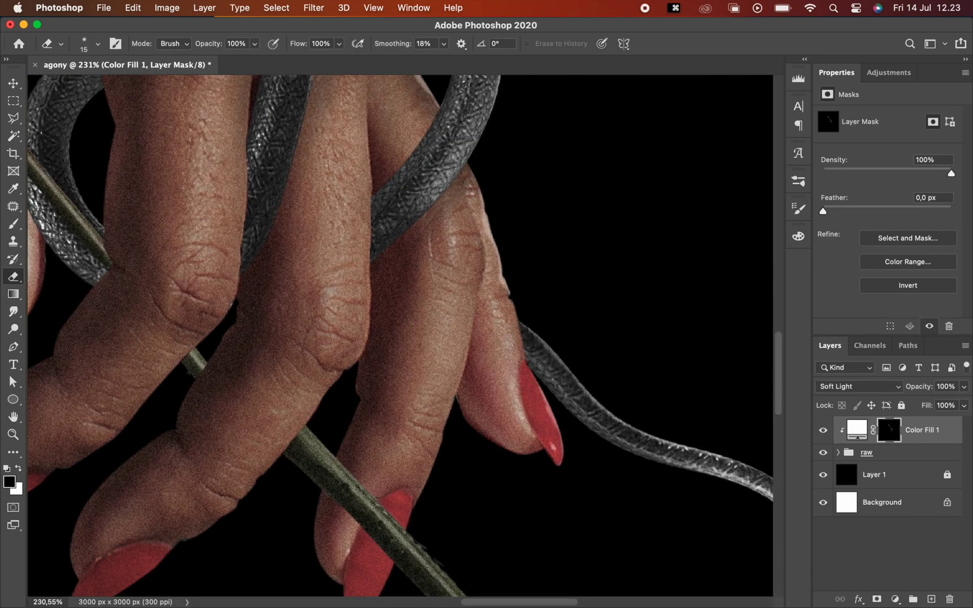
scroll(400, 336, down, 5)
key(super+z)
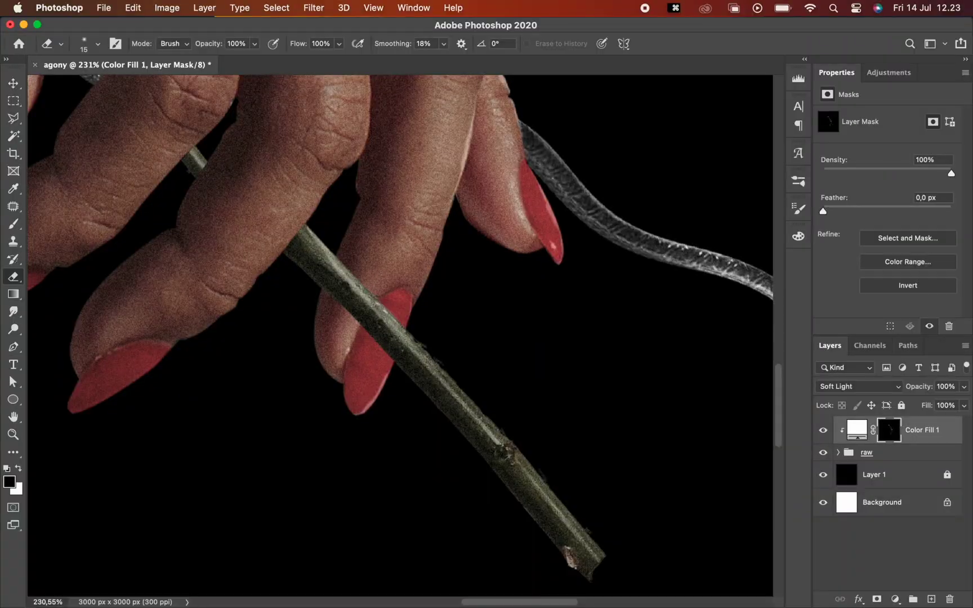
- Paint thin highlights along the lower contours of the fingers and the edges of the red nails
scroll(401, 335, down, 3)
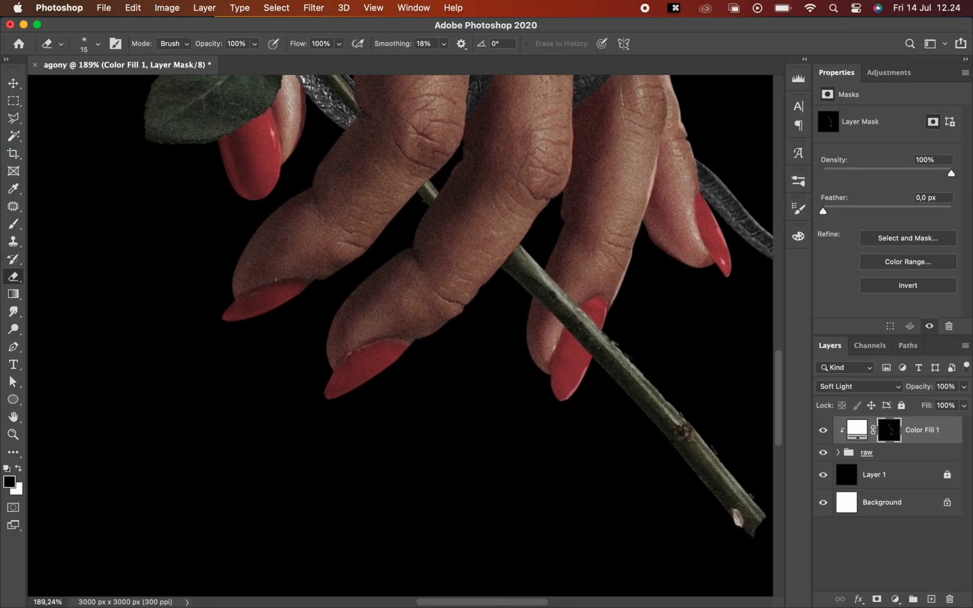
scroll(415, 225, up, 5)
drag(607, 255, 547, 332)
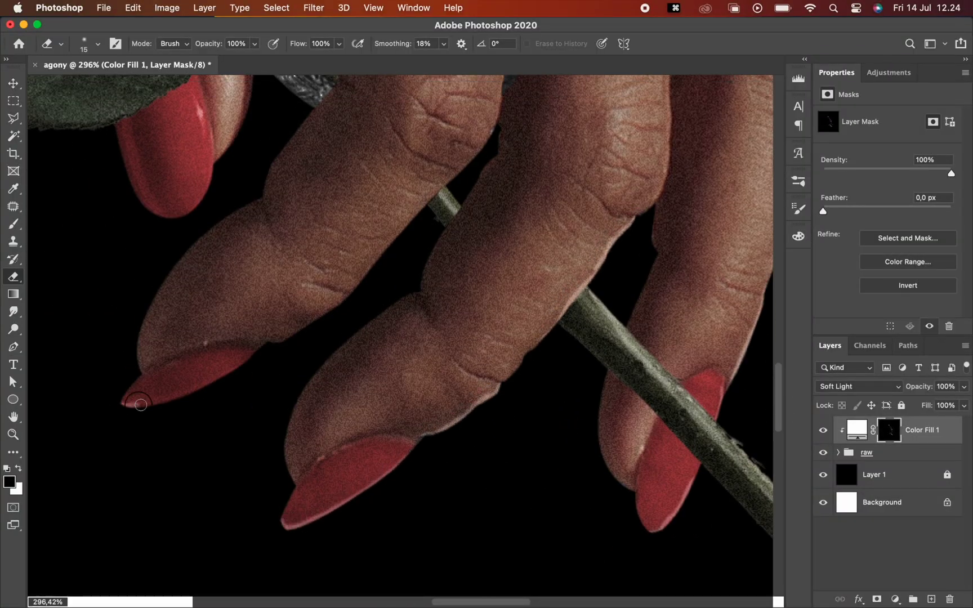
scroll(359, 282, down, 3)
scroll(511, 227, up, 3)
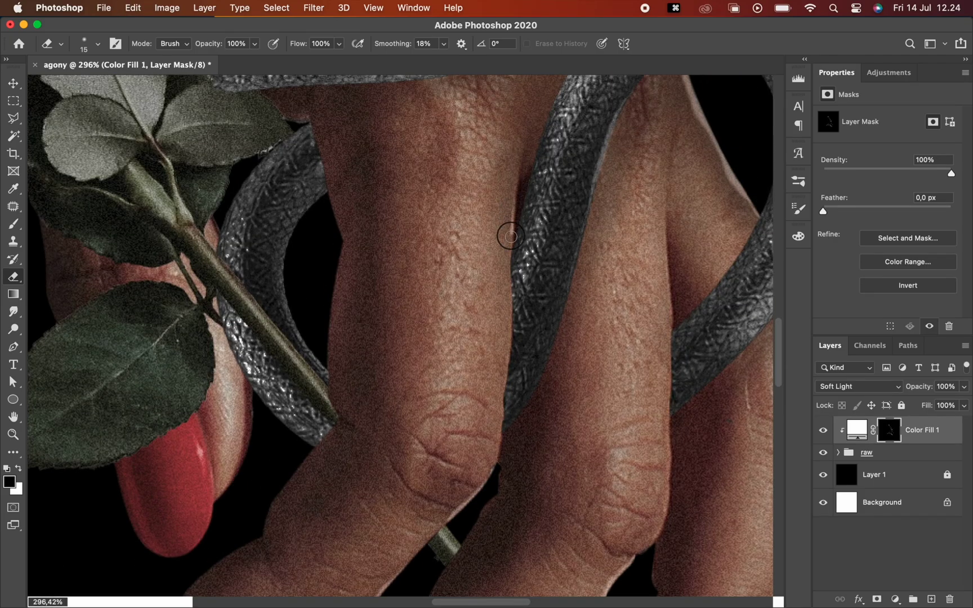
- Undo the last highlight stroke and trace finer highlights along the snake's coil edges with a 10 px tip
key(super+z)
scroll(575, 255, up, 5)
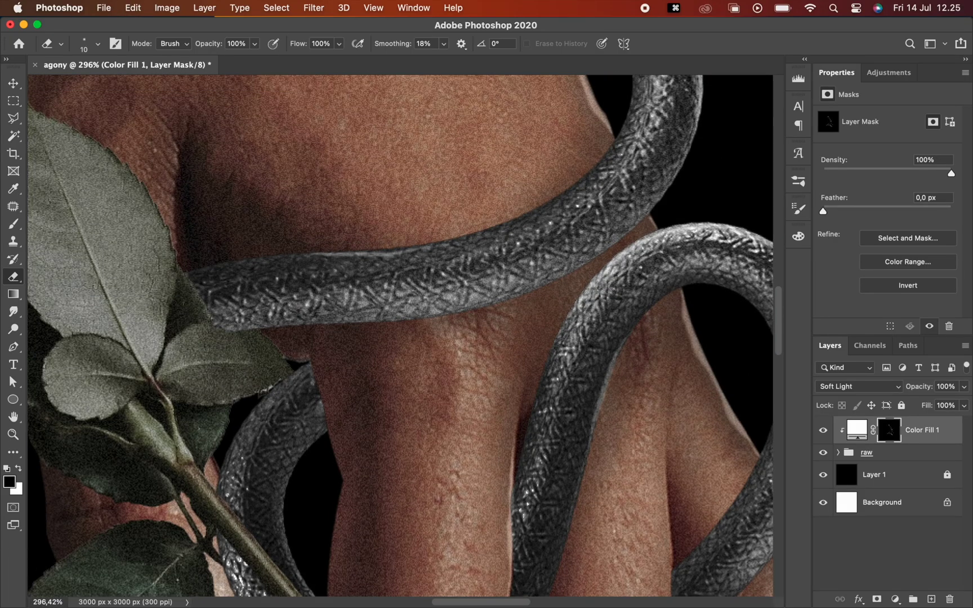
scroll(563, 253, down, 4)
scroll(552, 380, up, 4)
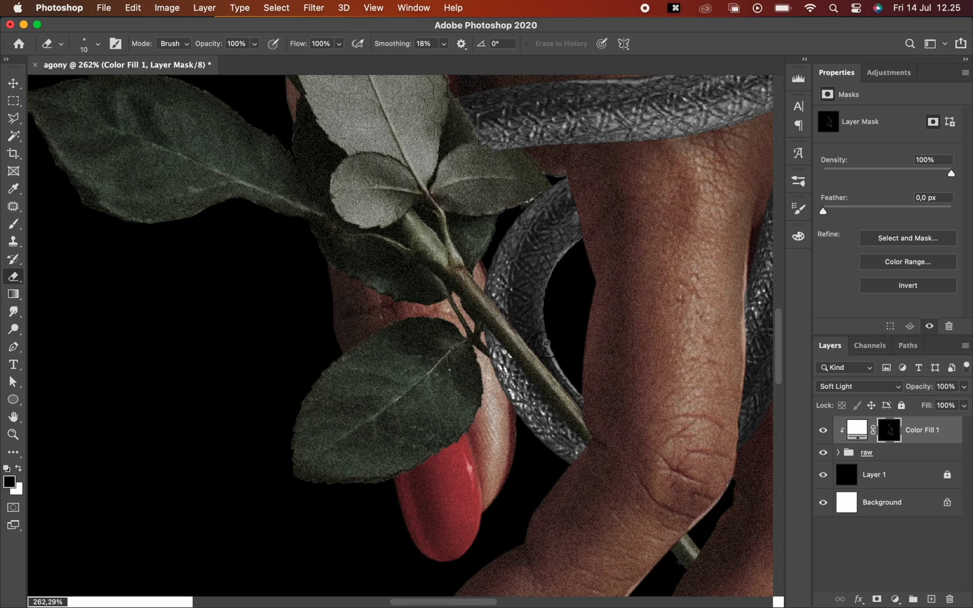
- Paint highlights along the veins of the rose leaves on the fill mask with the 10 px Eraser
drag(436, 189, 510, 178)
scroll(473, 253, up, 4)
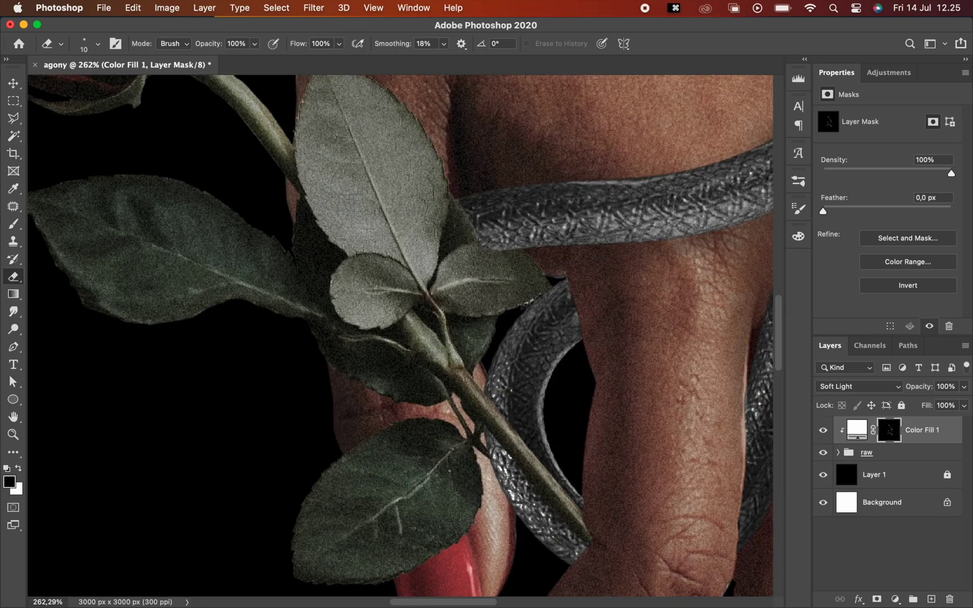
drag(161, 248, 274, 296)
drag(353, 148, 395, 244)
drag(371, 294, 413, 294)
drag(343, 338, 392, 344)
scroll(529, 485, up, 5)
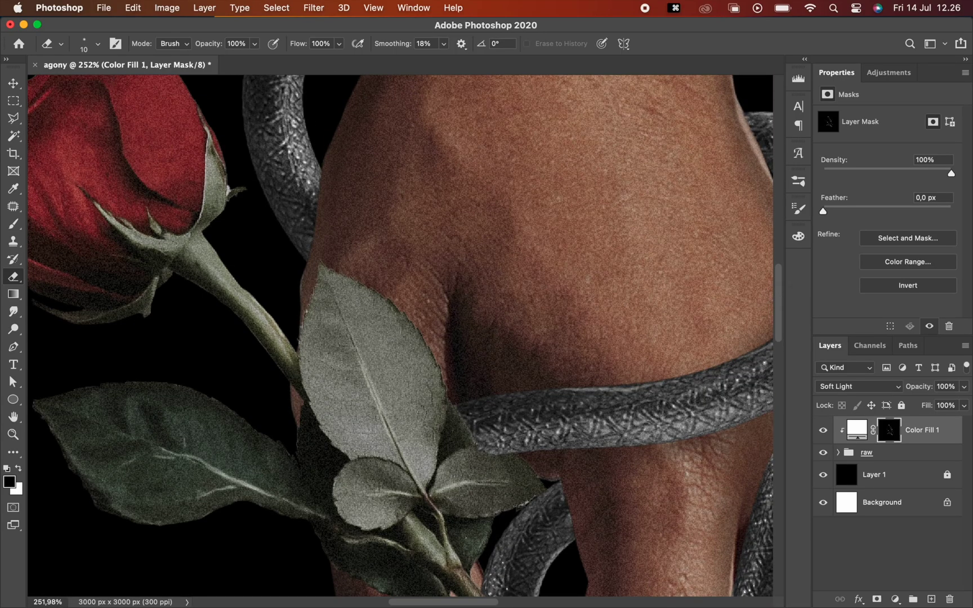
- Paint thin highlights along the rose's petal folds and edges on the fill mask, and undo the last stray strokes
scroll(530, 485, left, 2)
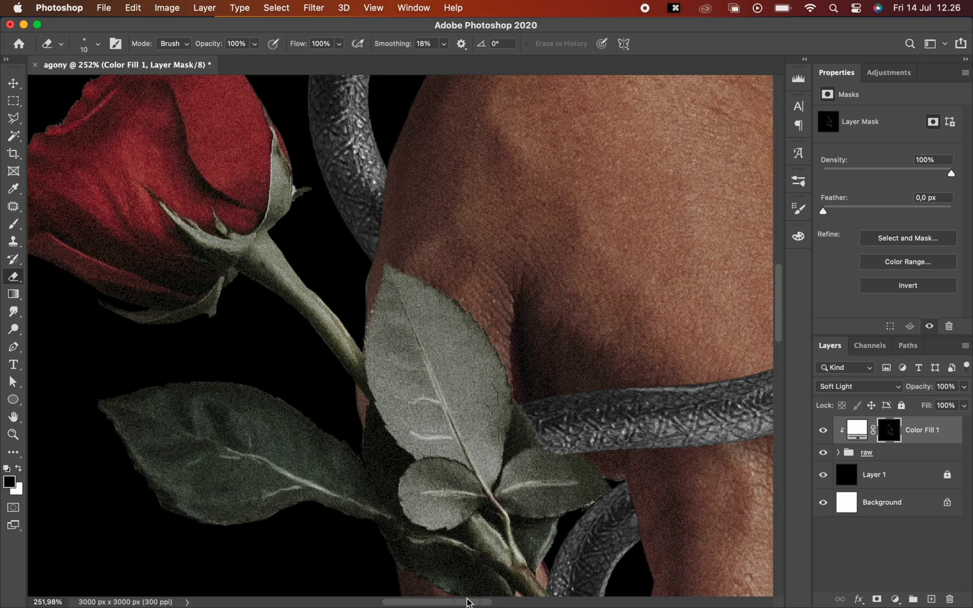
scroll(530, 485, left, 3)
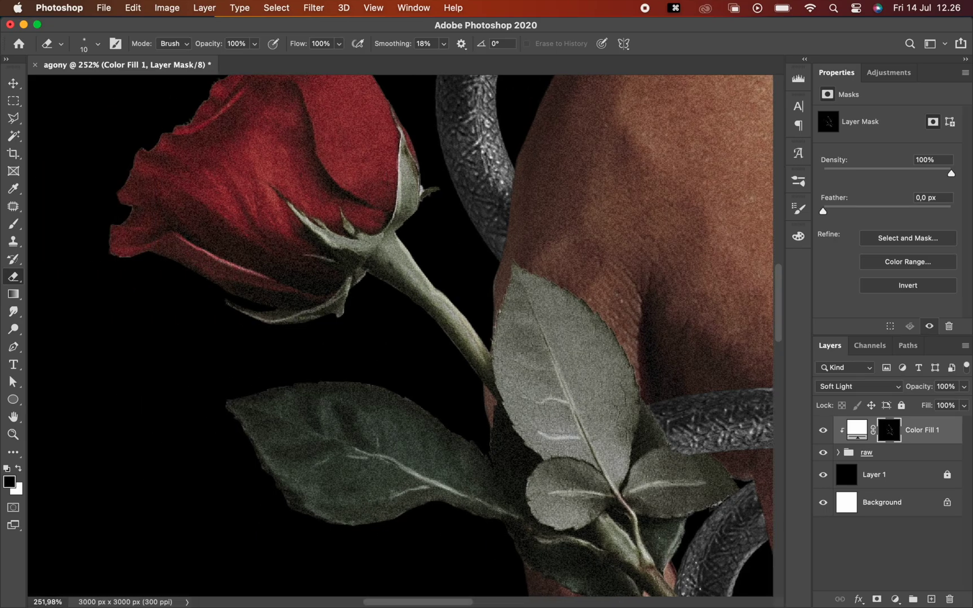
scroll(400, 336, up, 4)
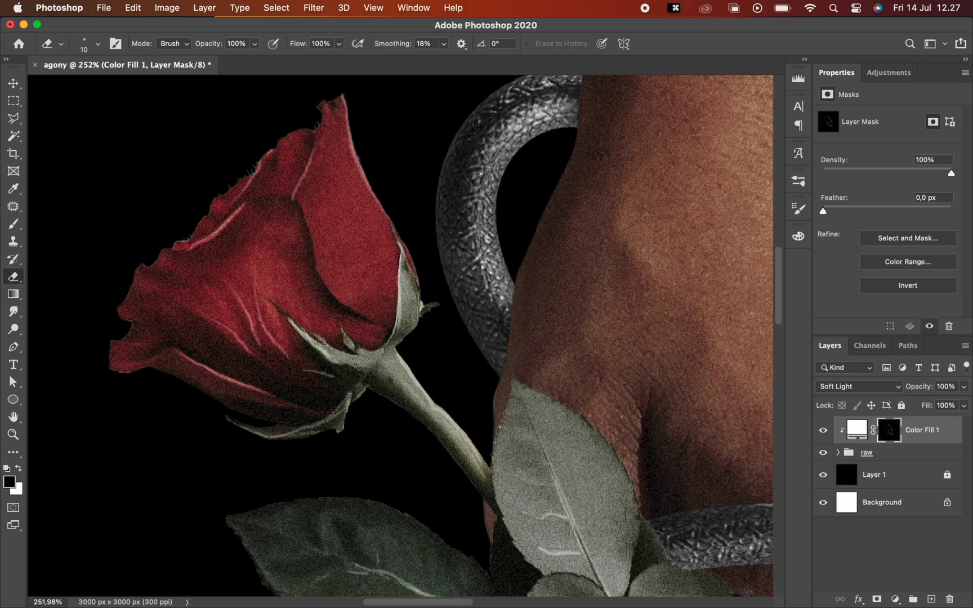
scroll(398, 344, down, 5)
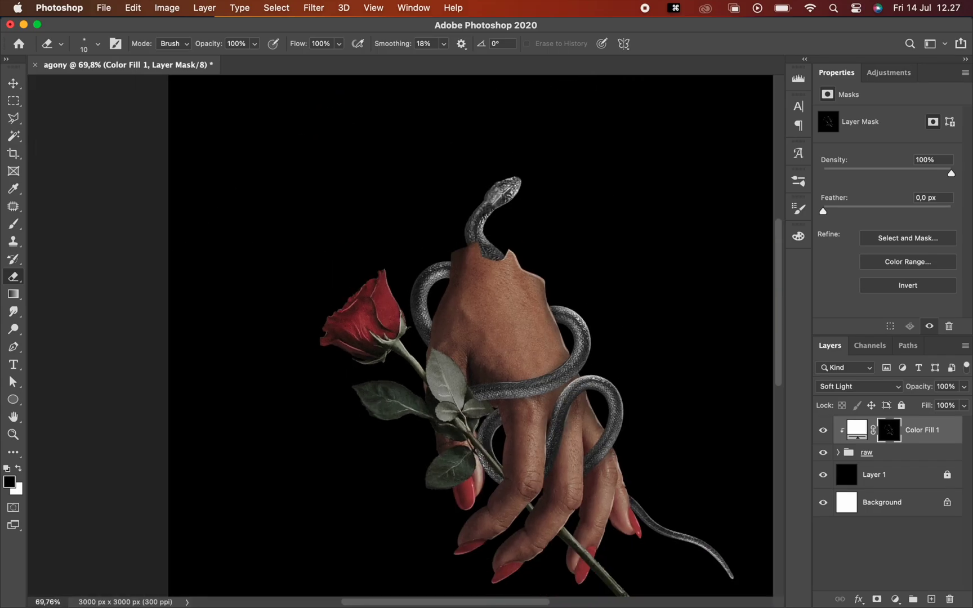
scroll(398, 344, up, 4)
scroll(489, 209, up, 3)
scroll(507, 298, right, 5)
scroll(507, 299, up, 3)
key(super+z)
scroll(445, 343, down, 5)
scroll(445, 344, down, 3)
key(super+z)
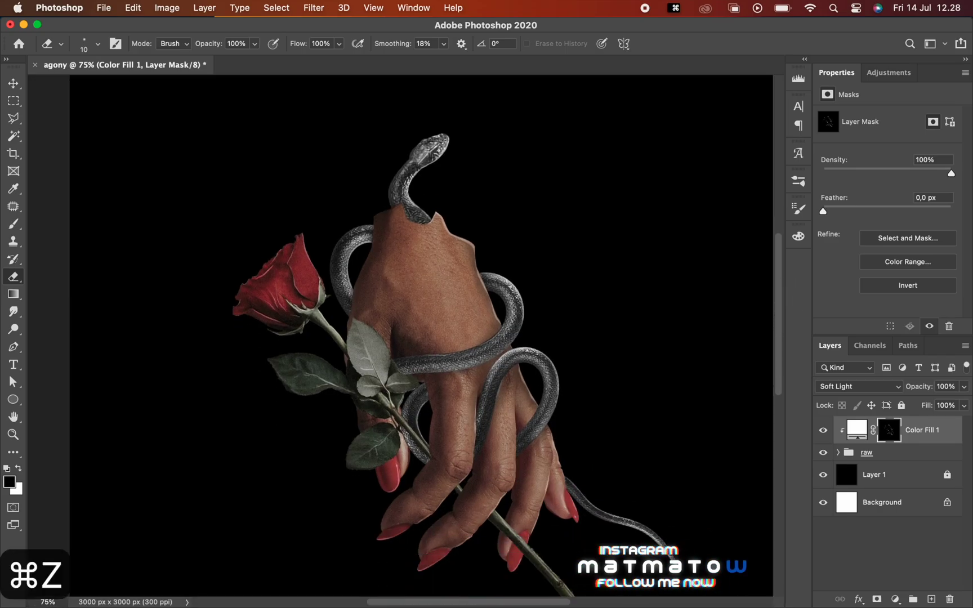
- Touch up the highlights along the snake, switching to a soft 30 px Eraser at 74% flow
scroll(434, 243, up, 5)
scroll(428, 237, up, 1)
drag(402, 159, 452, 212)
scroll(451, 213, down, 5)
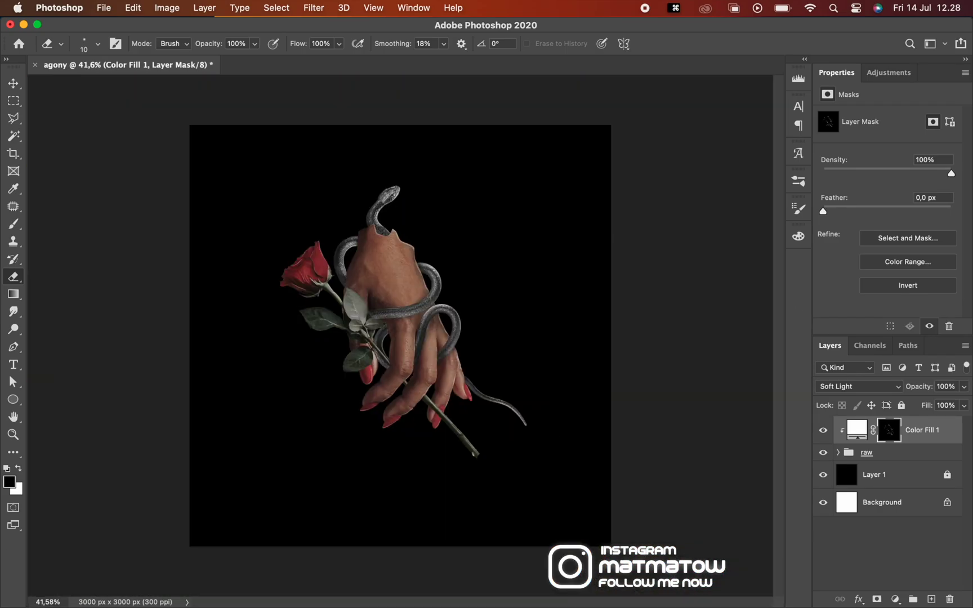
scroll(451, 213, up, 5)
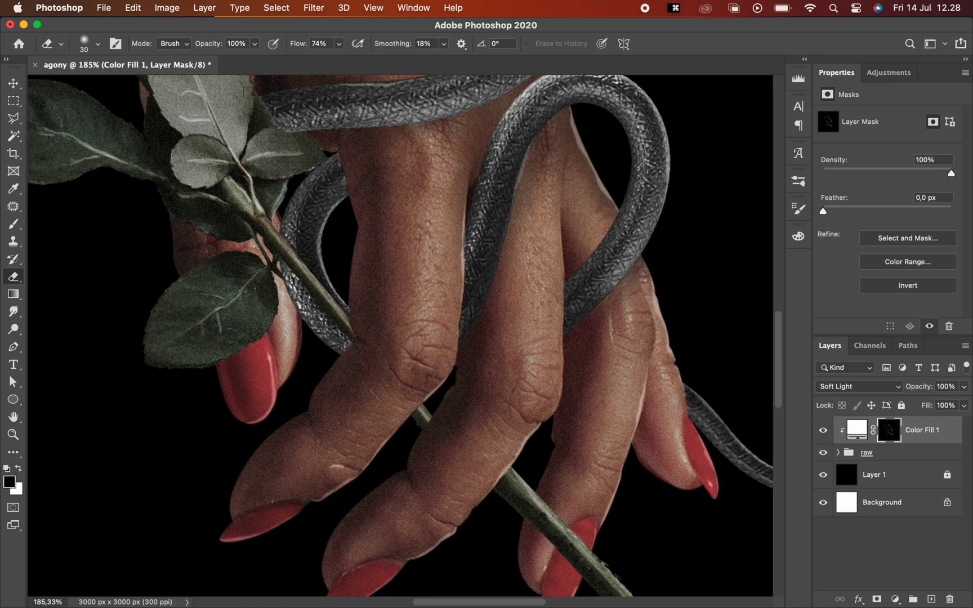
drag(304, 308, 318, 335)
- Paint broad, soft highlights over the hand and snake coils on the fill mask with a 70 px Eraser at 21% flow
key(super+0)
click(92, 44)
drag(302, 44, 281, 44)
key(bracketright)
key(bracketright)
key(bracketright)
key(bracketright)
drag(397, 217, 442, 299)
drag(470, 360, 467, 392)
drag(470, 338, 459, 307)
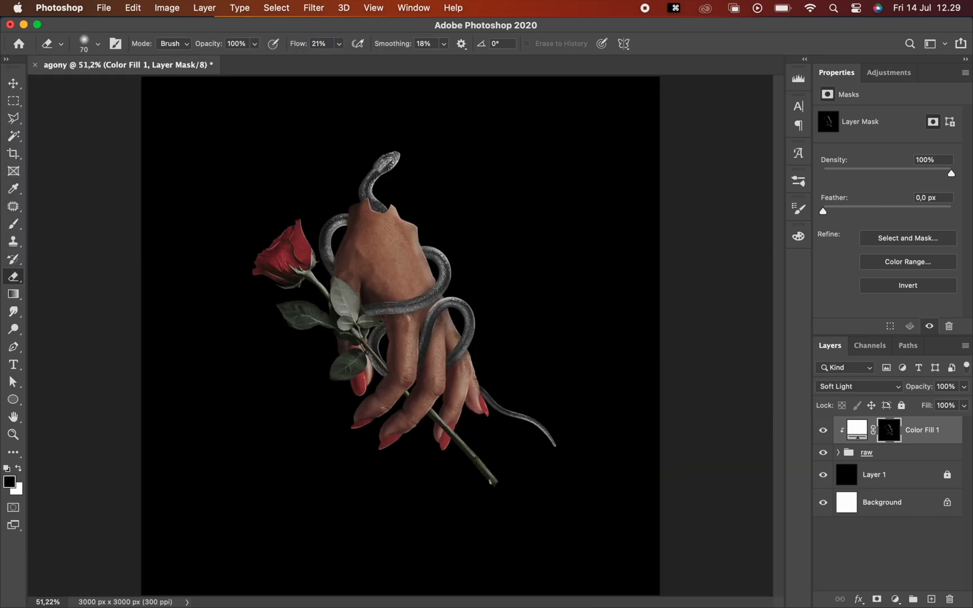
- Brush a soft highlight over the upper rose leaf and undo the last two strokes
drag(342, 279, 357, 294)
key(super+z)
key(super+z)
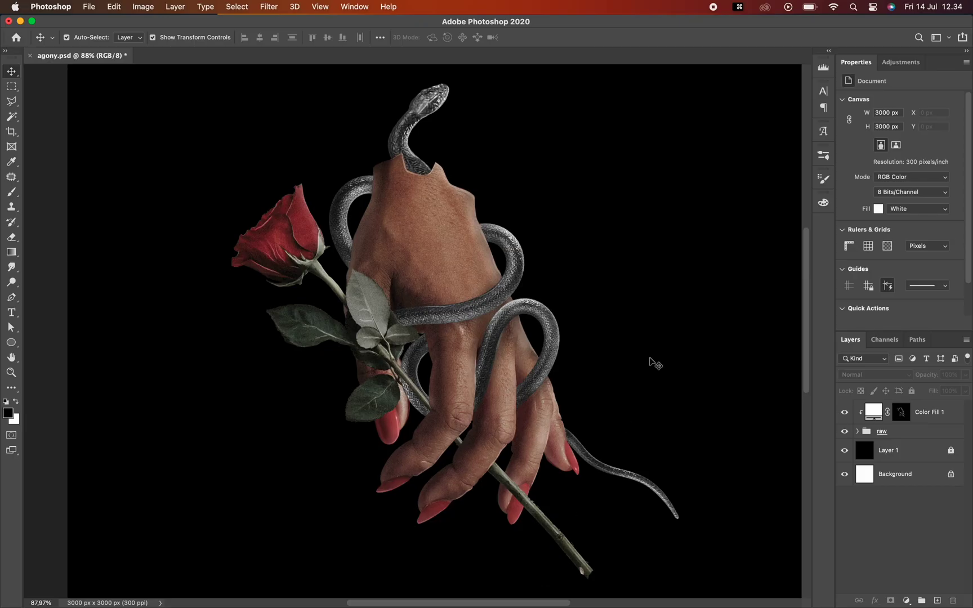
- Rename the Color Fill 1 layer to "highlight"
double_click(932, 414)
text(highlight)
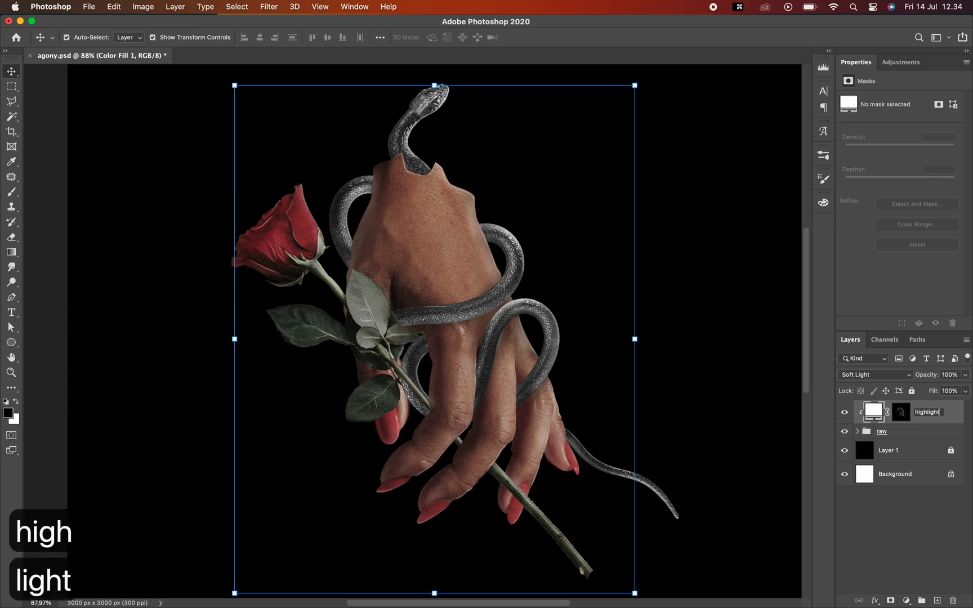
key(Return)
- Compare the composite with and without the highlight layer, both close up and at full view
click(842, 412)
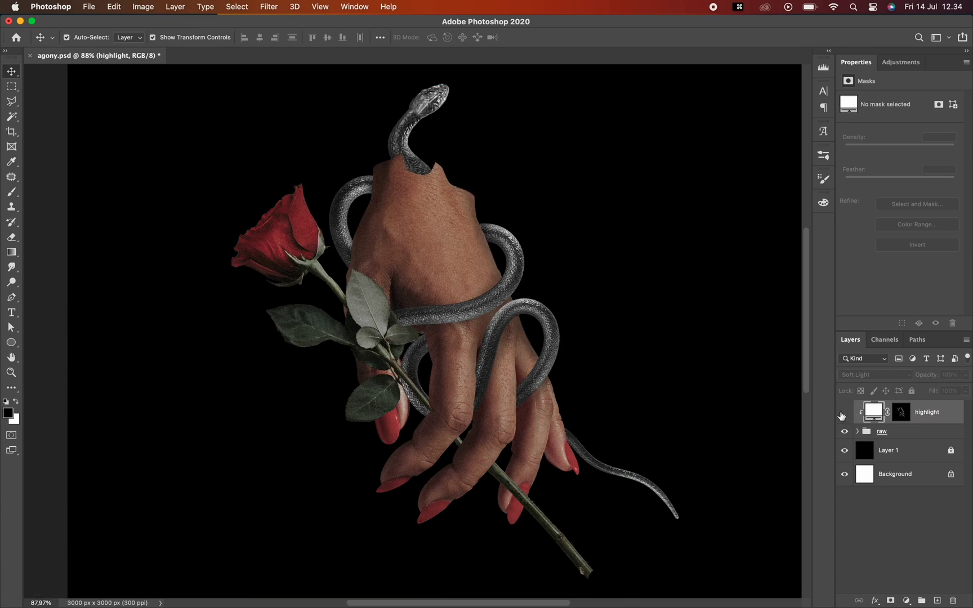
click(844, 413)
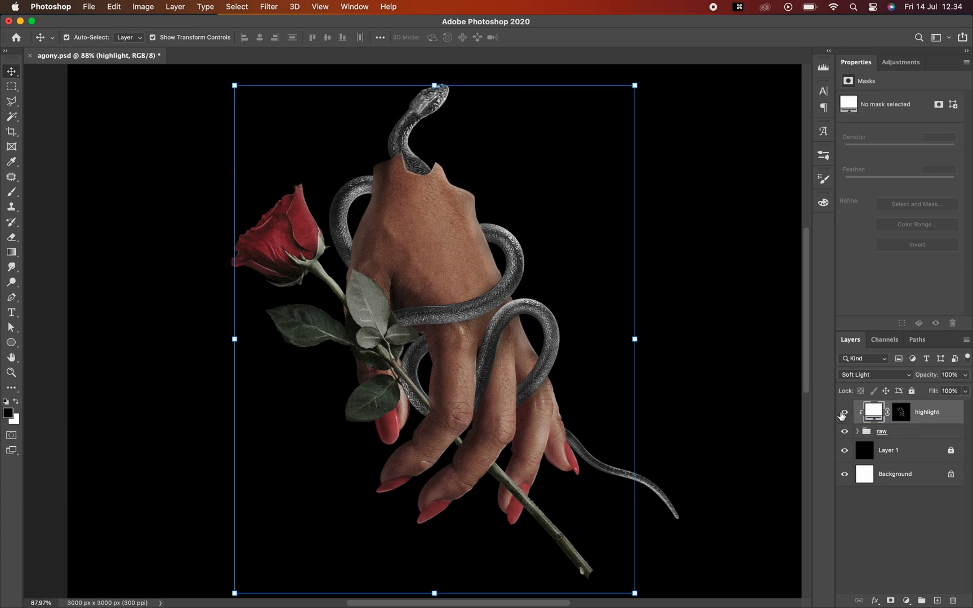
click(843, 413)
scroll(542, 341, up, 5)
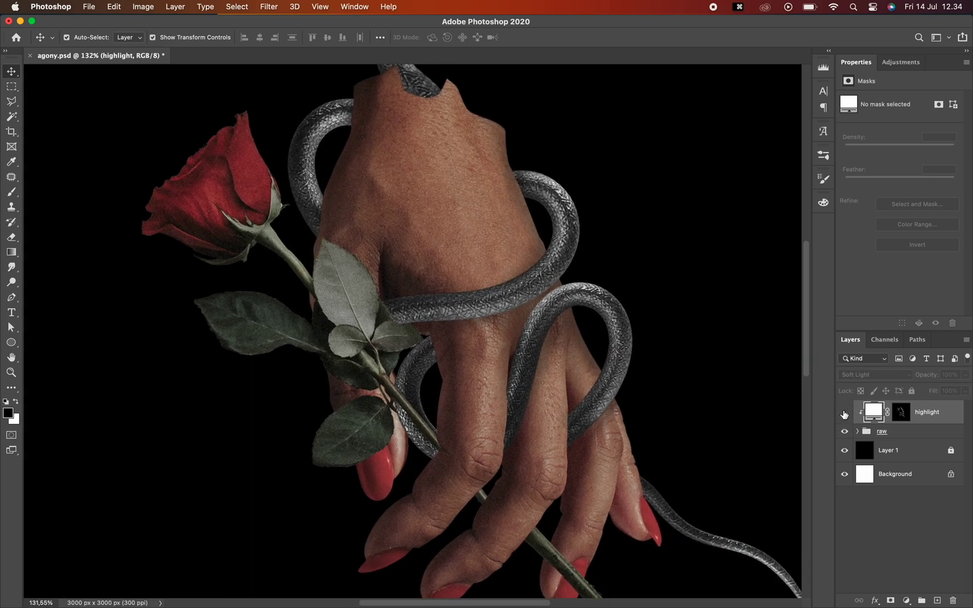
click(844, 413)
click(844, 414)
click(844, 414)
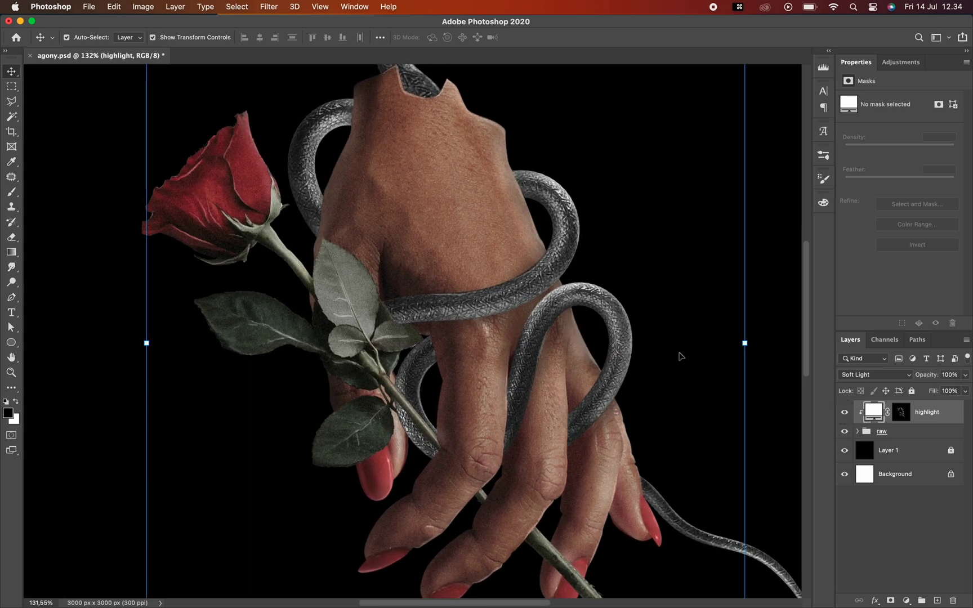
scroll(680, 352, down, 4)
click(844, 412)
click(844, 413)
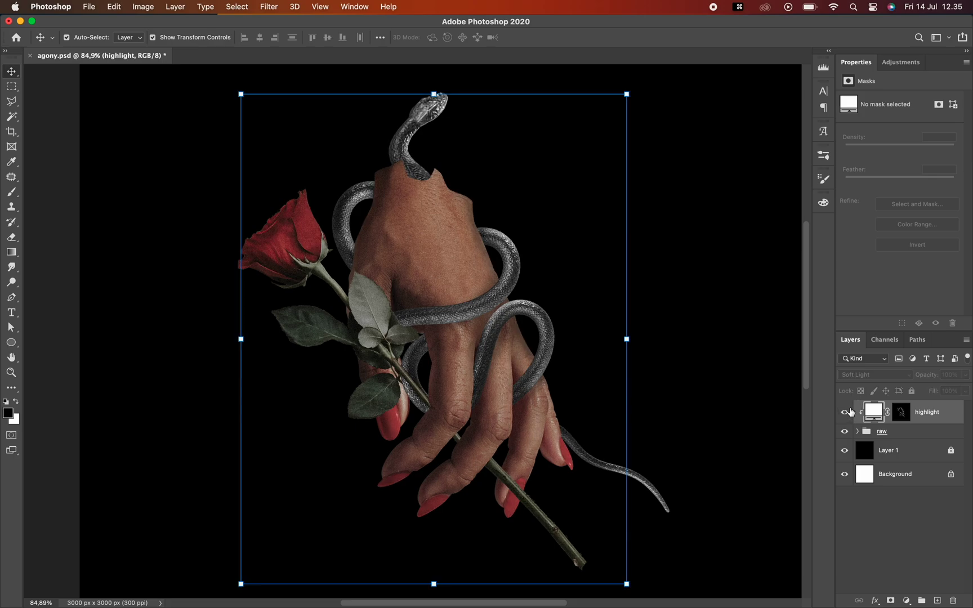
- Place Halftone_10.png as a new top layer covering the hand, rose and snake
click(726, 354)
click(251, 583)
drag(326, 366, 387, 183)
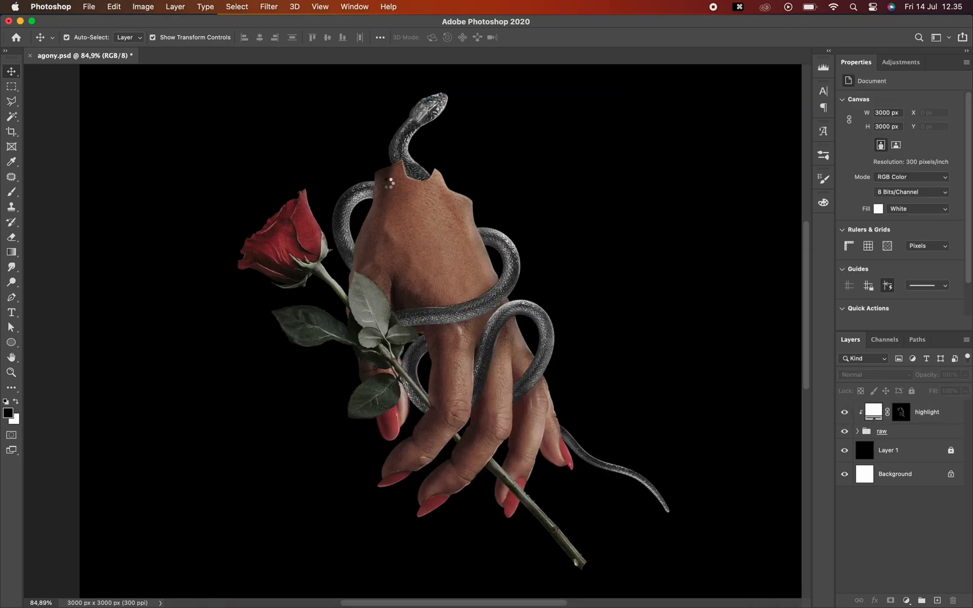
key(Return)
scroll(414, 268, down, 3)
drag(676, 137, 522, 432)
key(Return)
scroll(395, 308, up, 6)
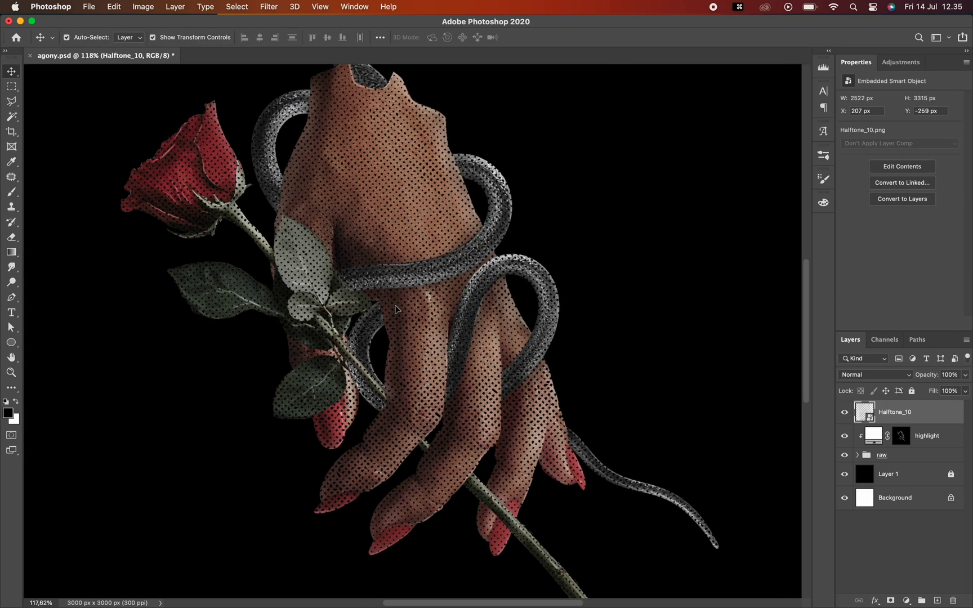
- Rotate the halftone layer to about 69° and scale it to about 22% over the artwork
scroll(396, 309, down, 8)
key(super+t)
drag(506, 81, 502, 120)
drag(505, 108, 456, 131)
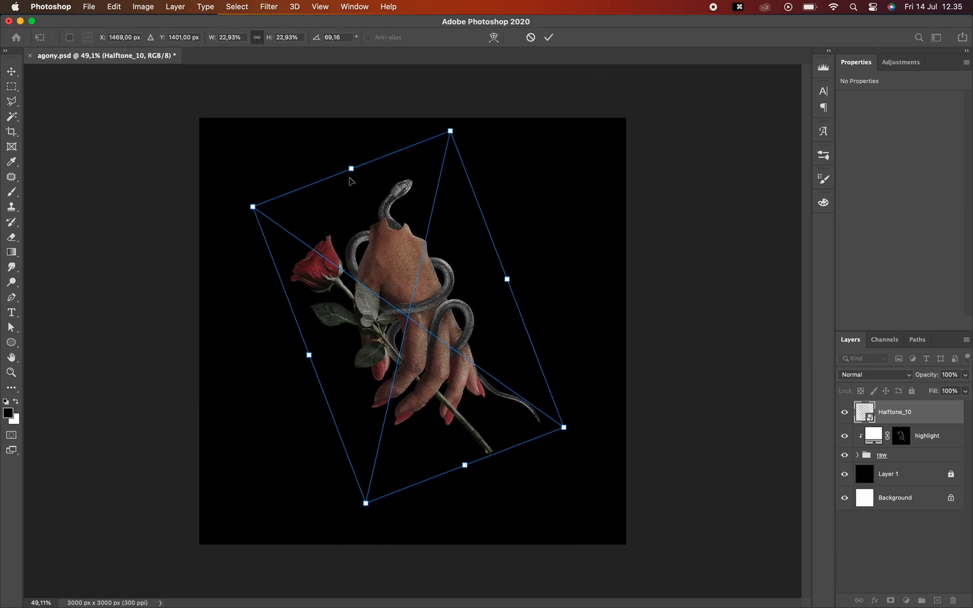
drag(352, 176, 356, 181)
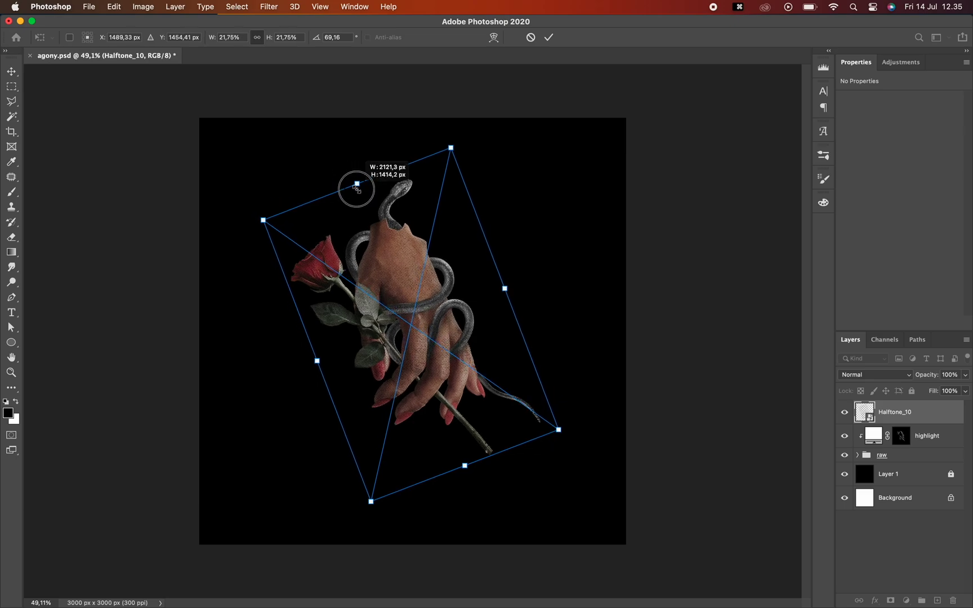
key(Return)
scroll(413, 332, up, 5)
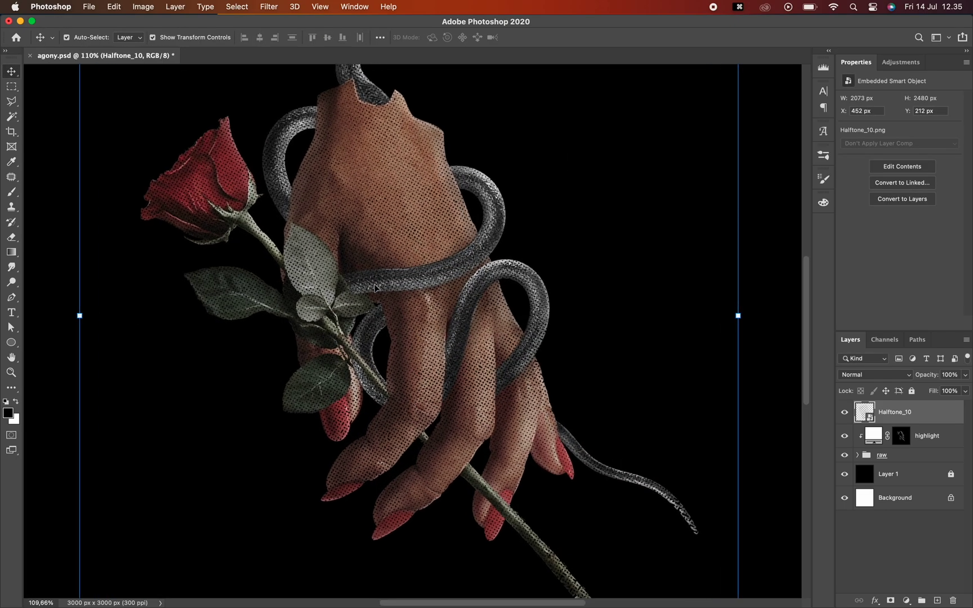
- Enlarge the halftone layer to about 27% and tilt it to about 72°
scroll(374, 288, down, 5)
drag(570, 137, 539, 208)
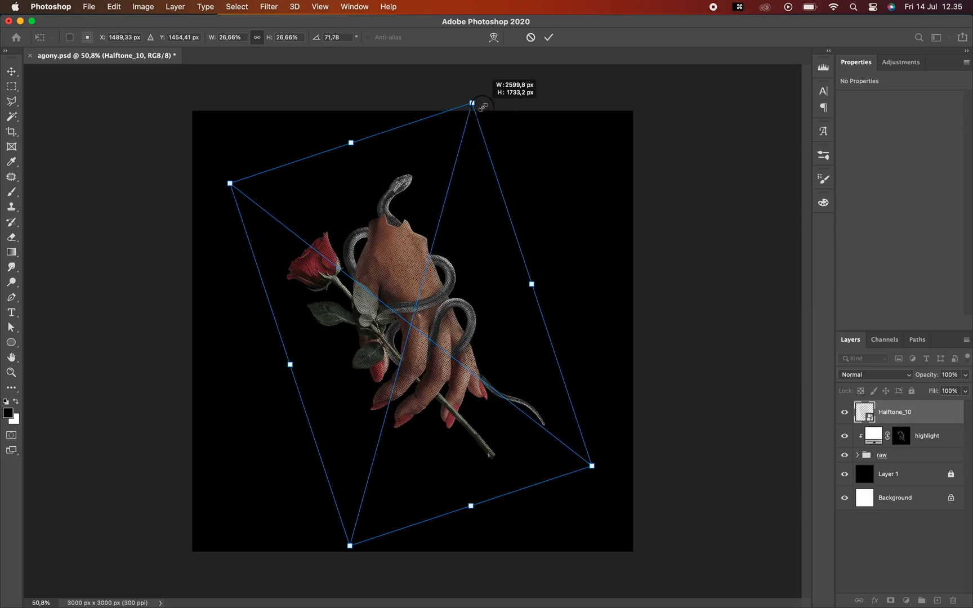
key(Return)
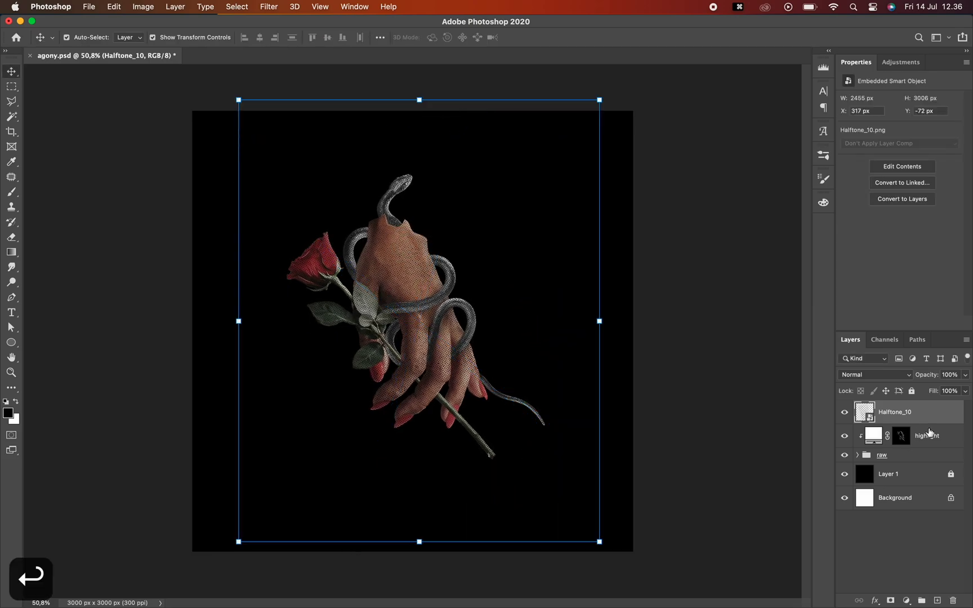
- Clip the halftone layer to the artwork below and scale it down to about 24%
right_click(933, 421)
click(886, 316)
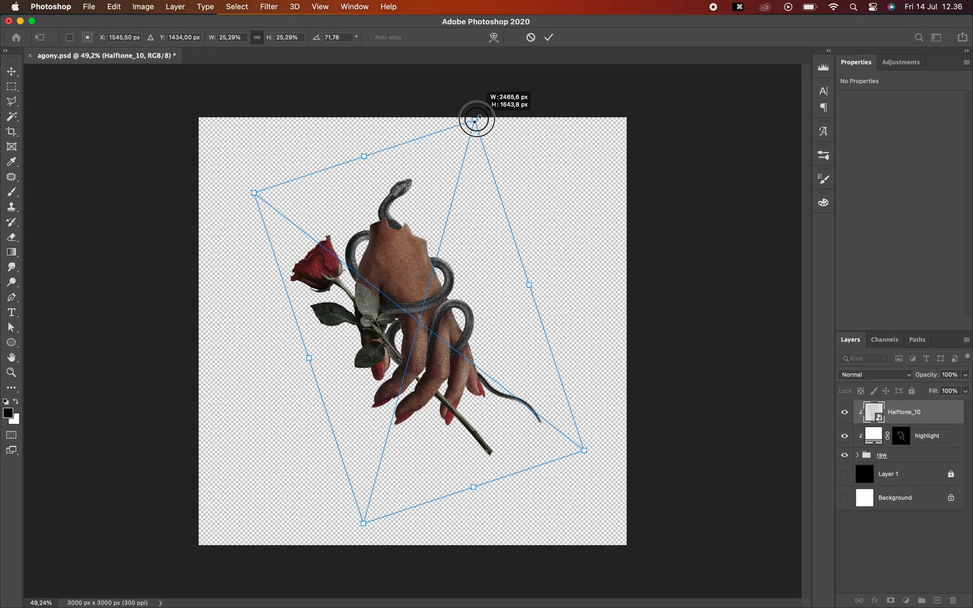
drag(479, 119, 465, 134)
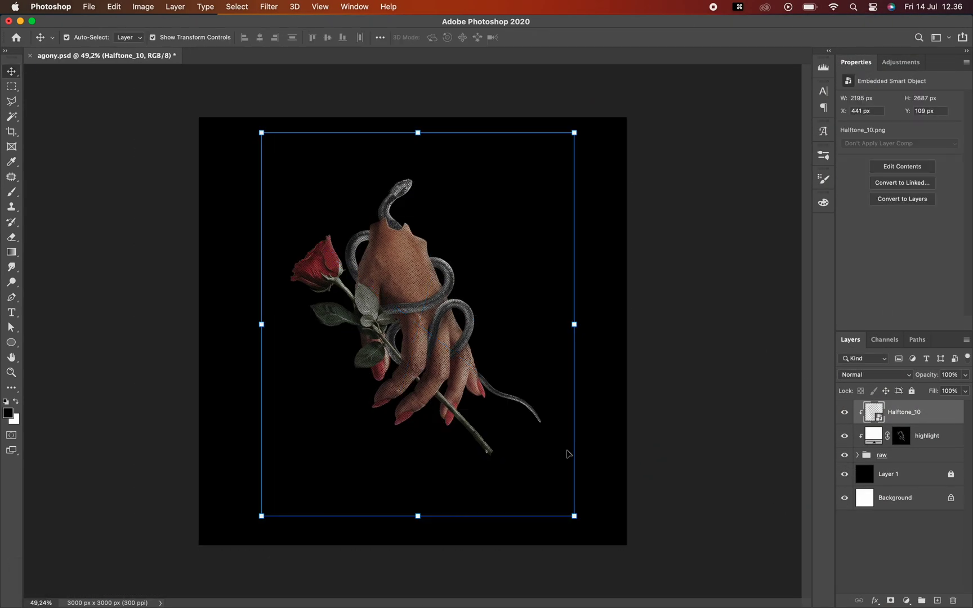
- Rotate the halftone layer to about -110° and enlarge it over the whole hand, rose and snake
scroll(407, 309, up, 5)
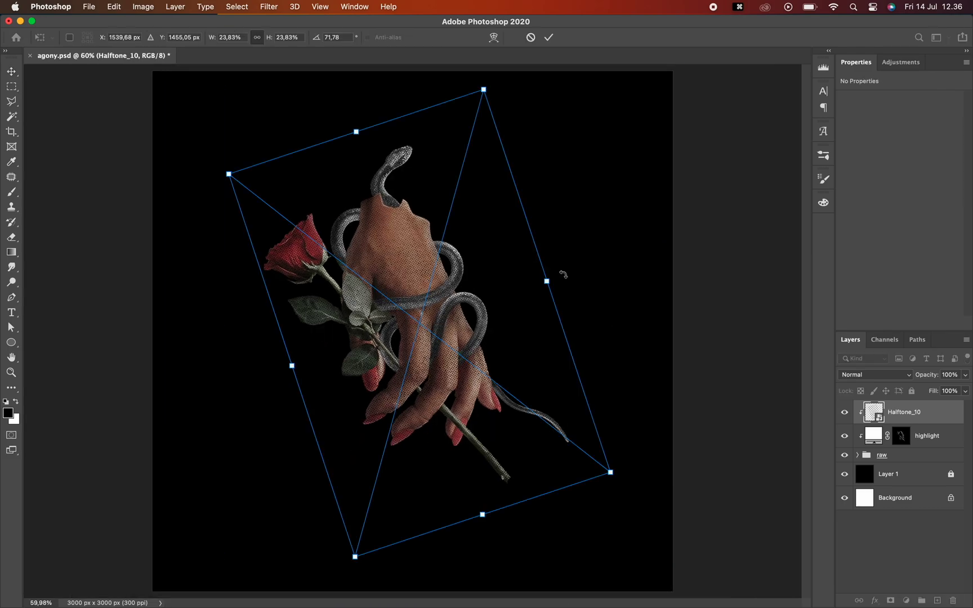
drag(561, 273, 429, 340)
key(Return)
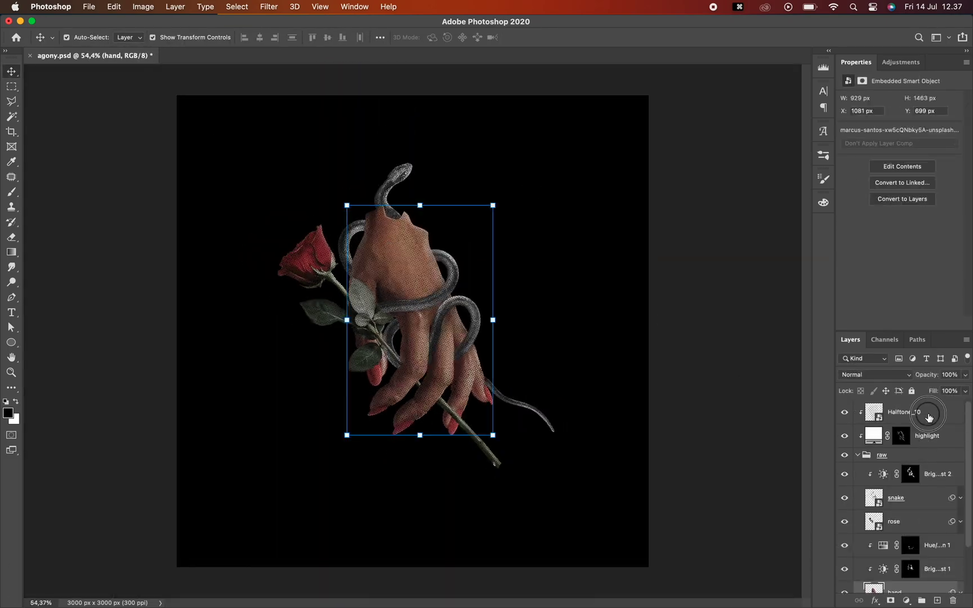
drag(558, 434, 488, 118)
key(Return)
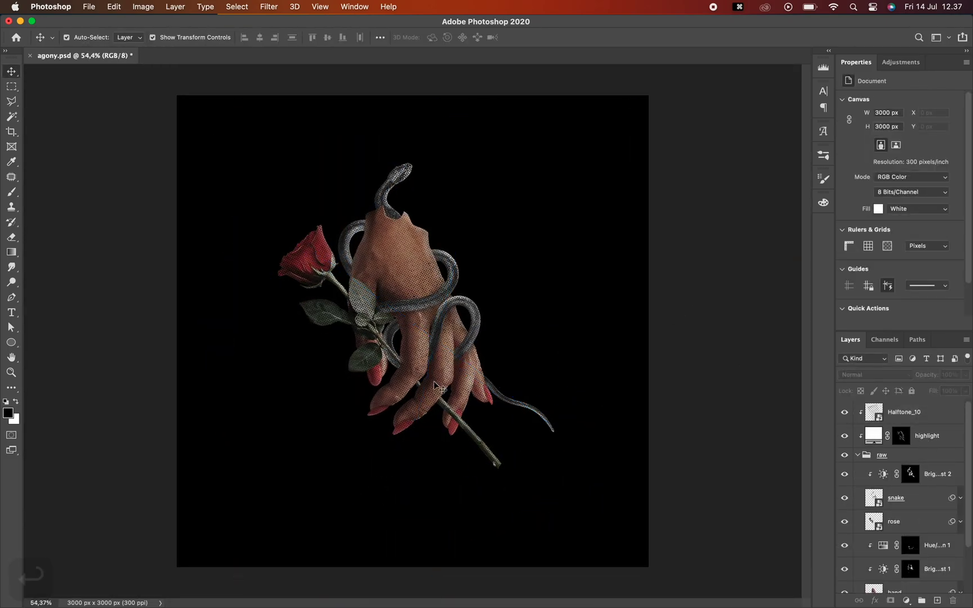
scroll(434, 381, up, 5)
scroll(433, 380, down, 5)
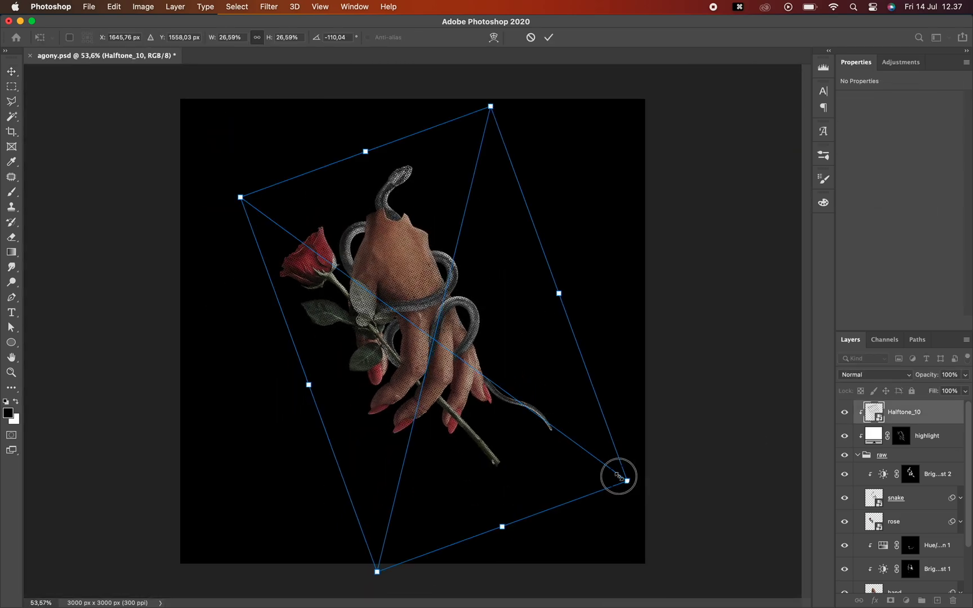
- Scale the halftone layer down to overall bounds of about 2052 × 2473 px around the artwork
drag(619, 477, 580, 443)
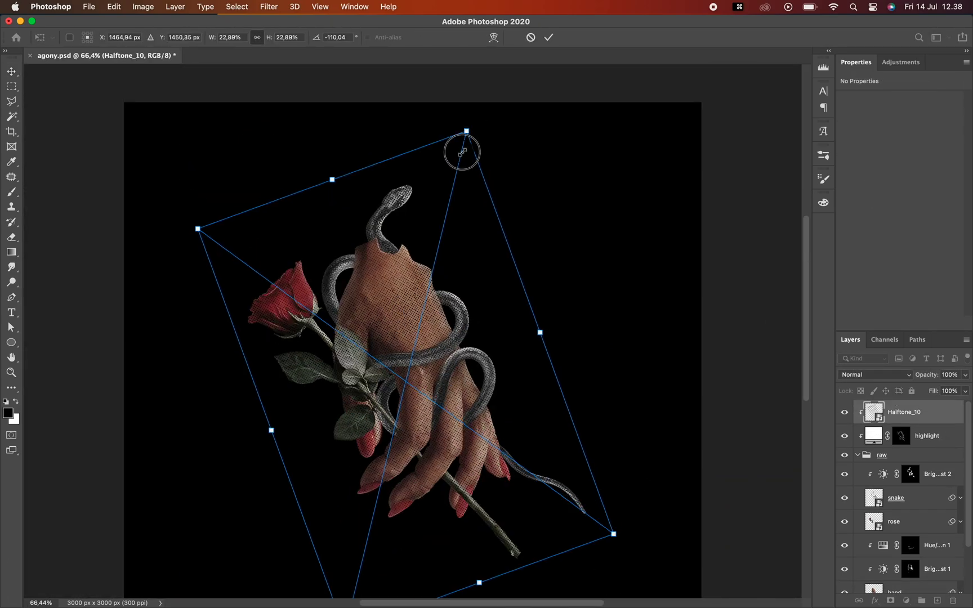
key(Return)
scroll(451, 320, up, 5)
scroll(404, 315, down, 5)
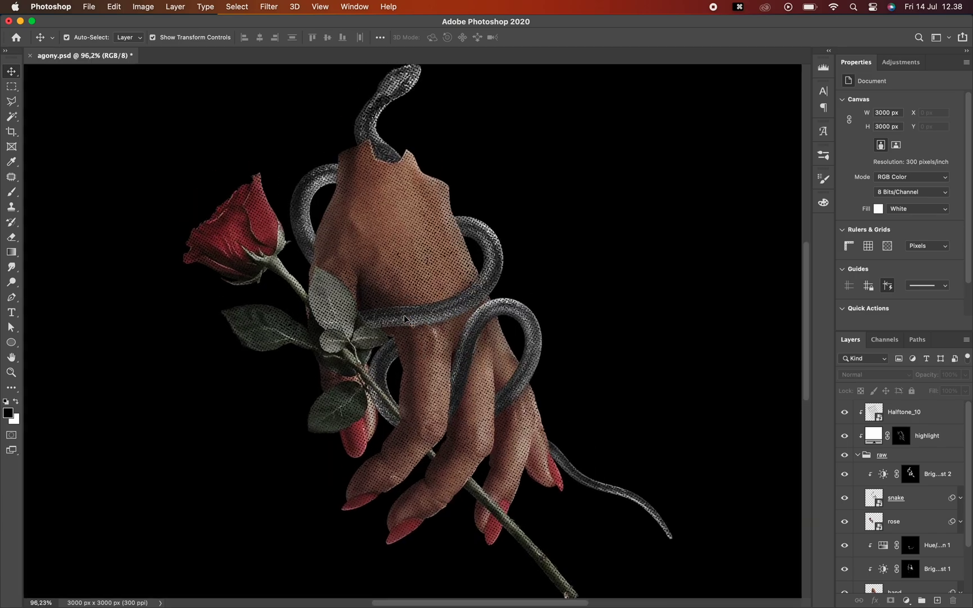
- Compare the Overlay and Soft Light blend modes on the Halftone_10 layer and settle on Overlay
scroll(404, 315, up, 3)
click(886, 375)
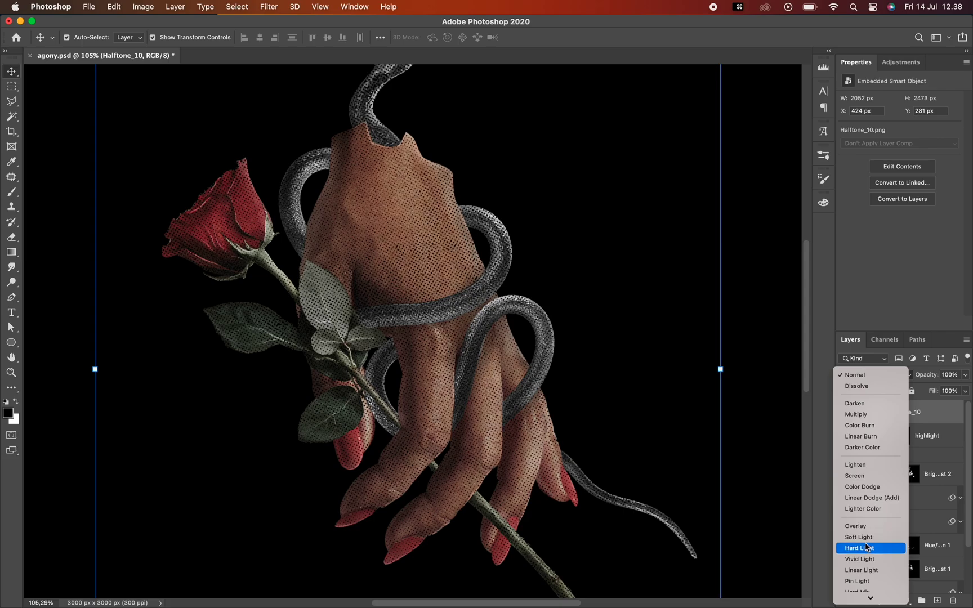
click(868, 529)
scroll(435, 255, up, 3)
click(889, 375)
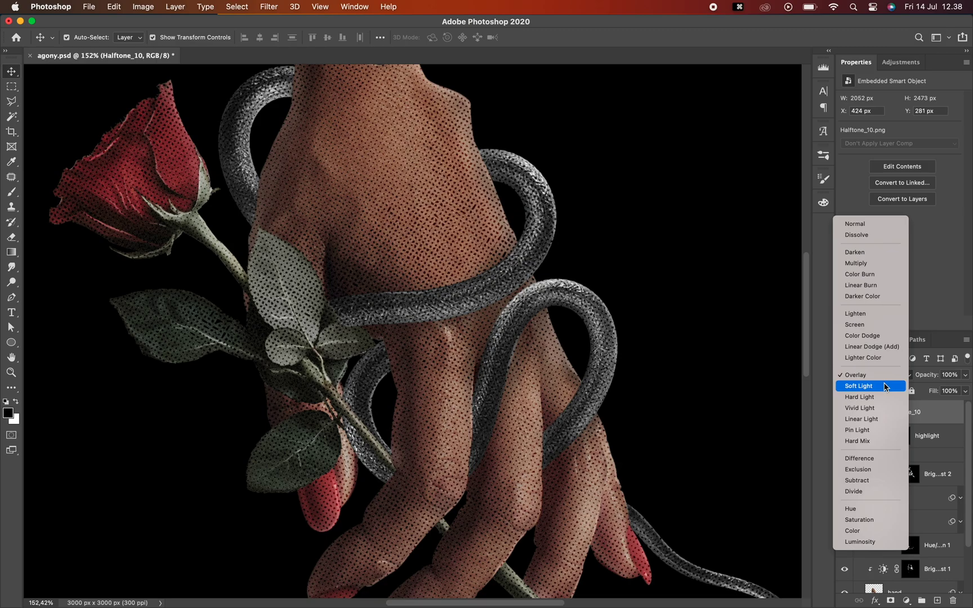
click(884, 387)
scroll(411, 331, down, 5)
click(870, 375)
click(870, 366)
click(491, 293)
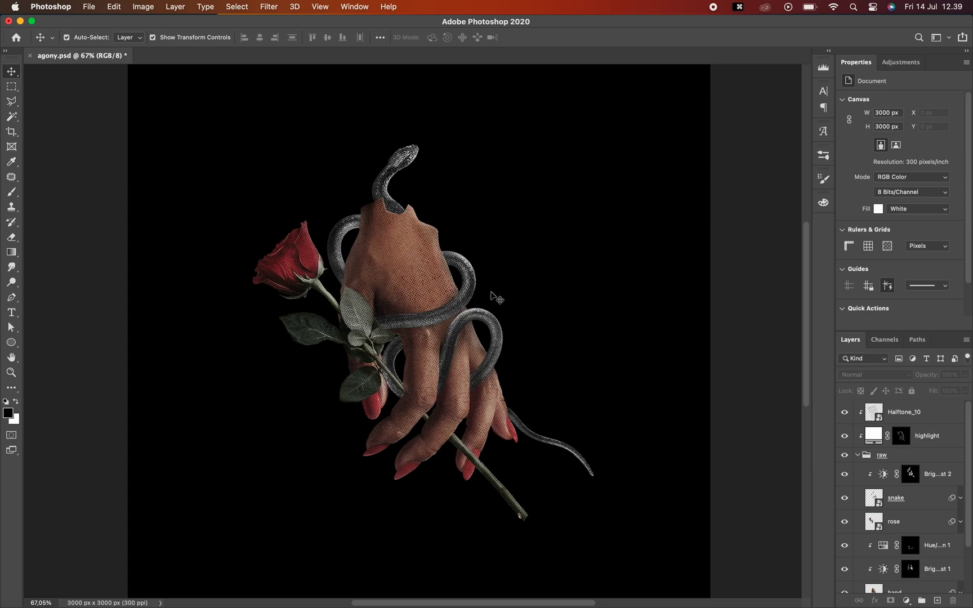
- Place Cracked Texture 06.jpg from the assets folder as the top layer of the composite
scroll(492, 293, up, 5)
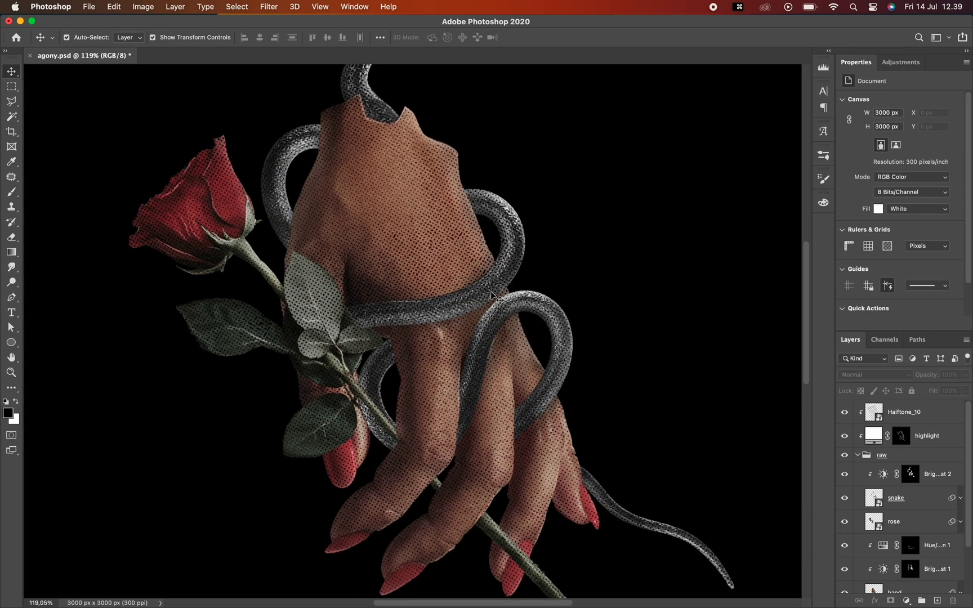
scroll(492, 292, down, 3)
mouse_move(376, 599)
click(244, 591)
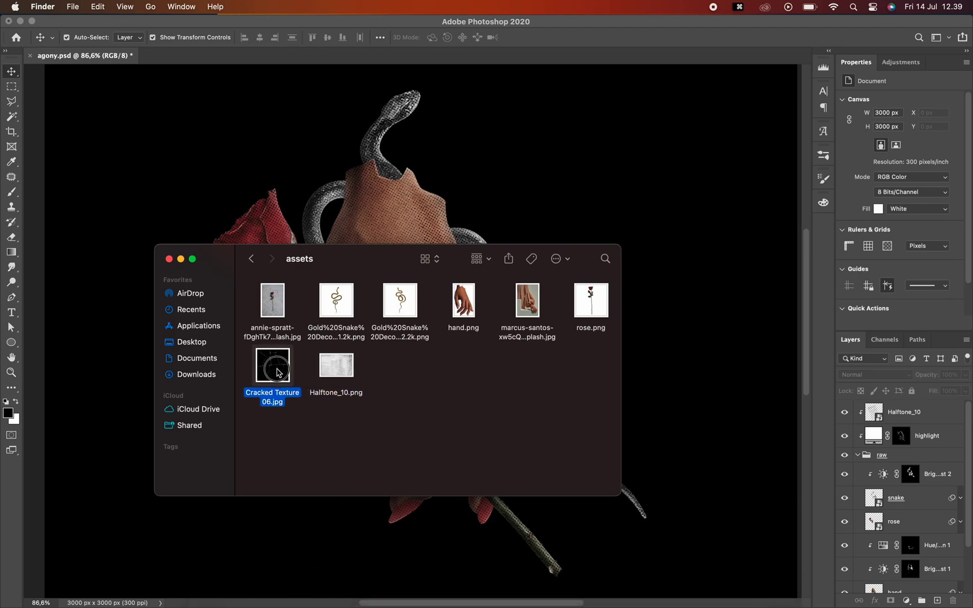
drag(345, 198, 345, 197)
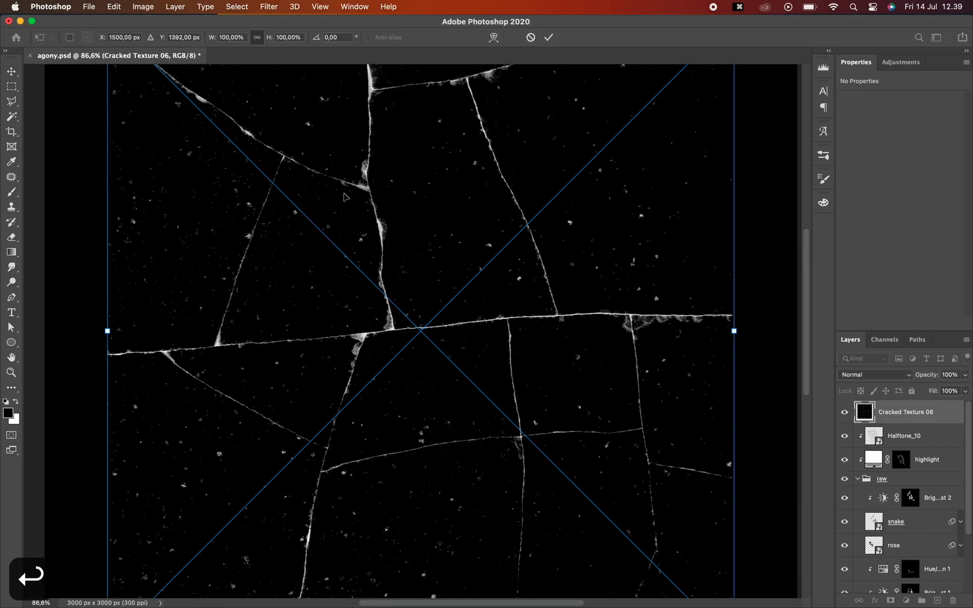
key(Return)
- Clip the Cracked Texture 06 layer to the artwork below and set its blend mode to Lighten
scroll(394, 316, down, 3)
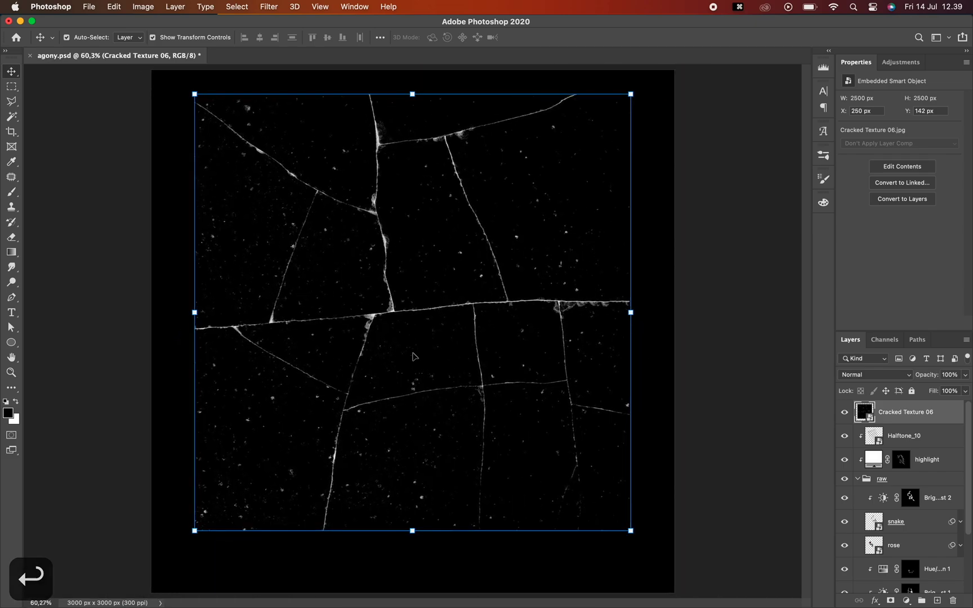
alt+click(910, 420)
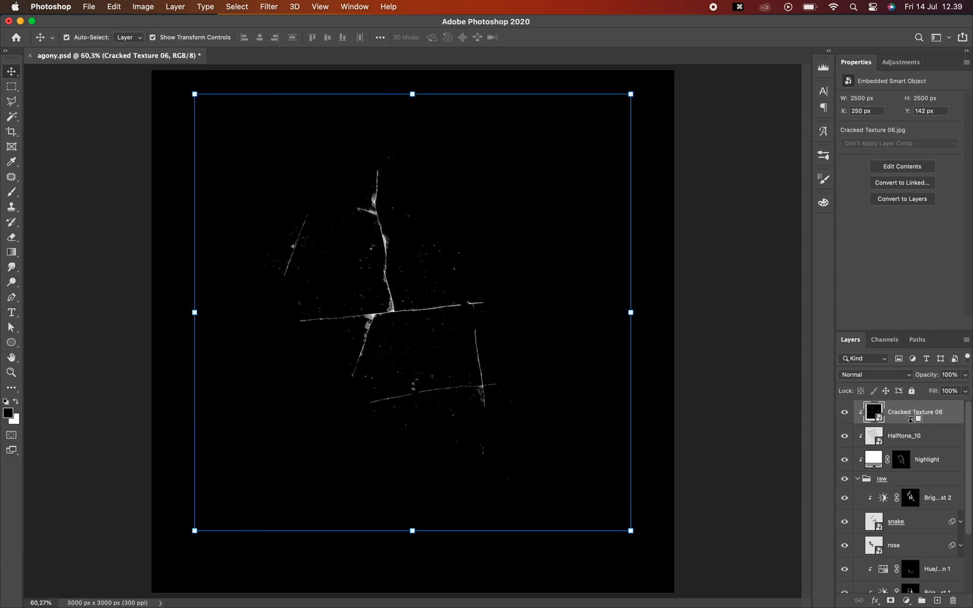
click(891, 376)
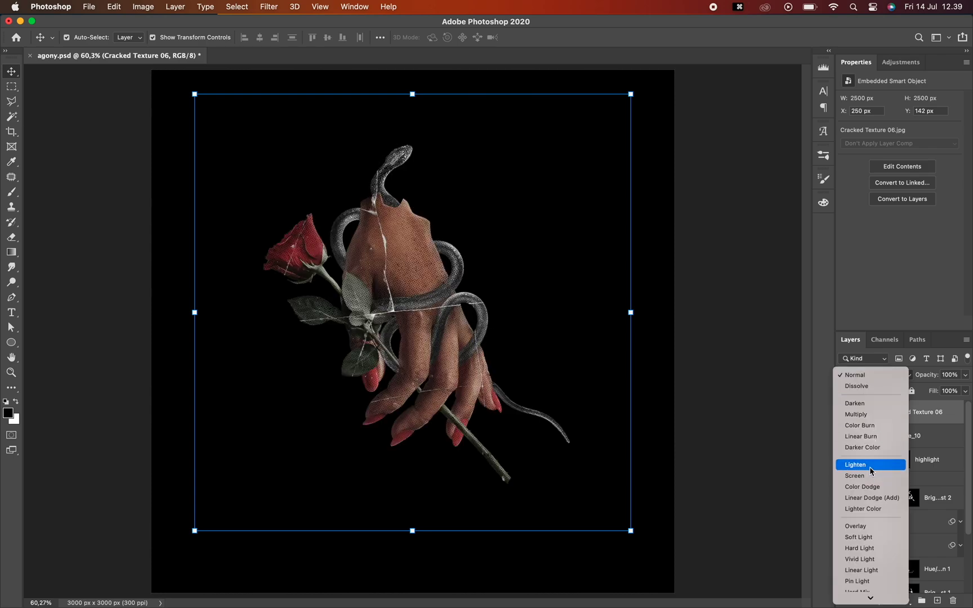
click(871, 468)
- Rotate, enlarge and reposition the cracked texture over the artwork to overall bounds of about 5048 × 5049 px
drag(643, 88, 446, 213)
key(Return)
drag(614, 384, 704, 414)
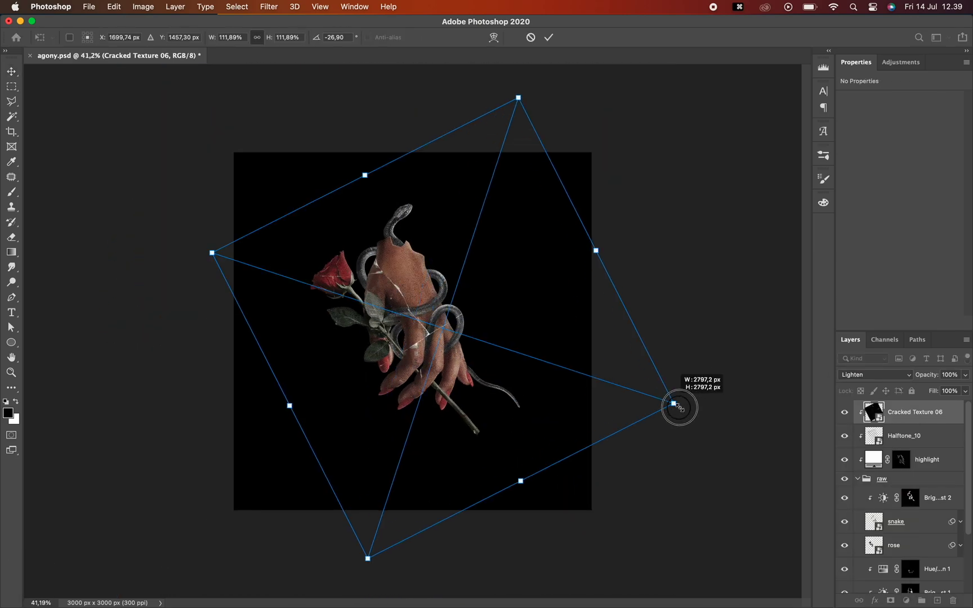
drag(546, 93, 560, 57)
drag(759, 385, 764, 300)
drag(605, 454, 580, 419)
drag(699, 302, 769, 336)
scroll(770, 336, down, 2)
drag(668, 345, 706, 342)
key(Return)
- Compare the artwork with and without the Cracked Texture 06 layer, and invert the texture's colours
scroll(463, 332, up, 6)
click(463, 332)
click(901, 411)
click(845, 414)
click(844, 413)
click(885, 375)
click(931, 415)
scroll(411, 277, up, 3)
key(super+i)
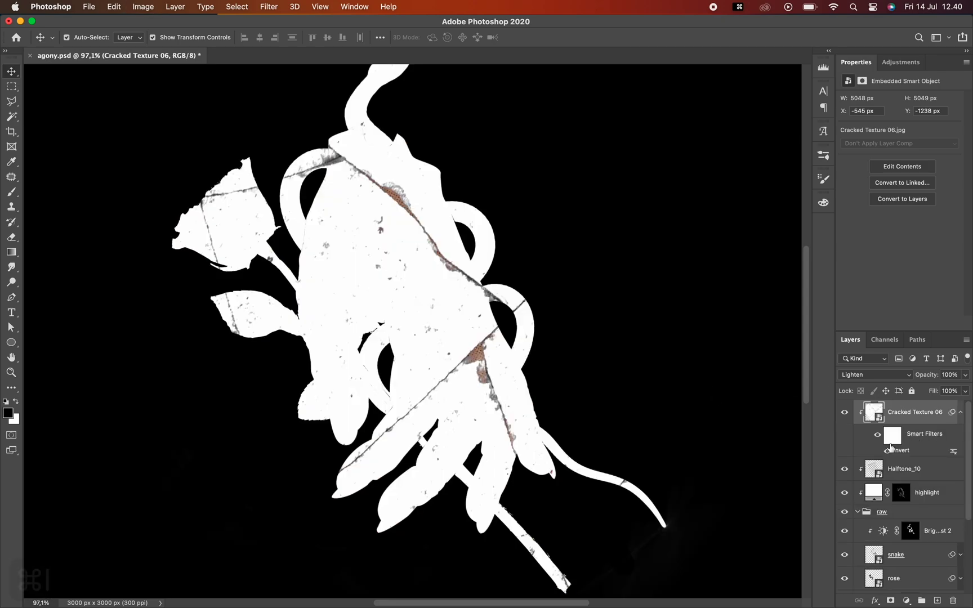
- Preview several blend modes for the inverted cracked texture and apply Color Burn
click(875, 375)
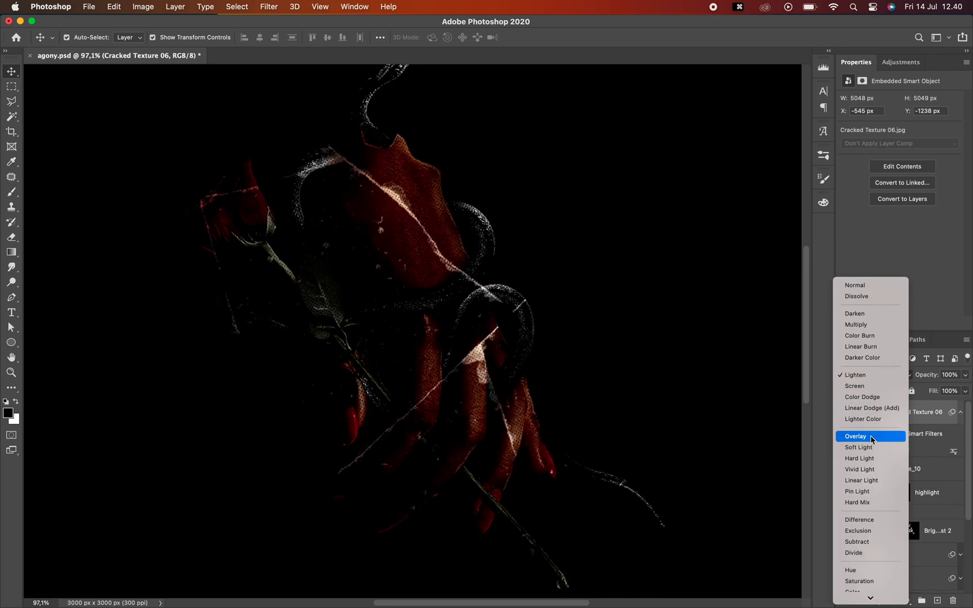
key(Escape)
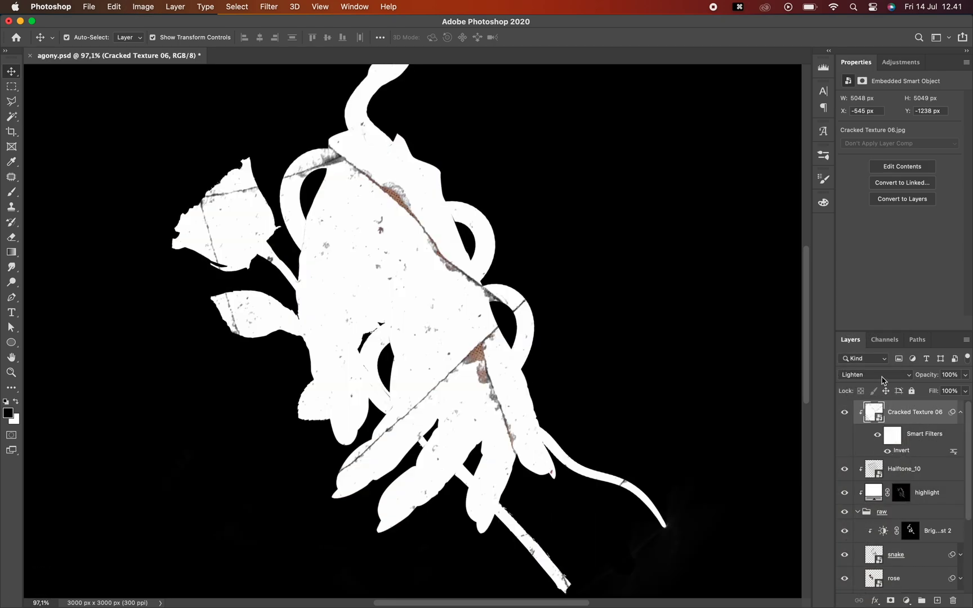
click(874, 374)
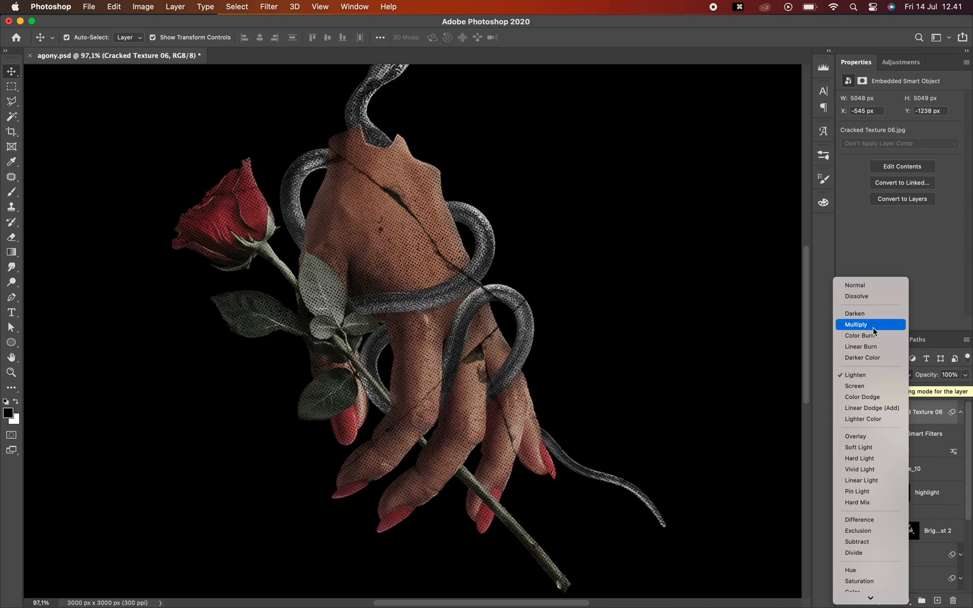
click(871, 341)
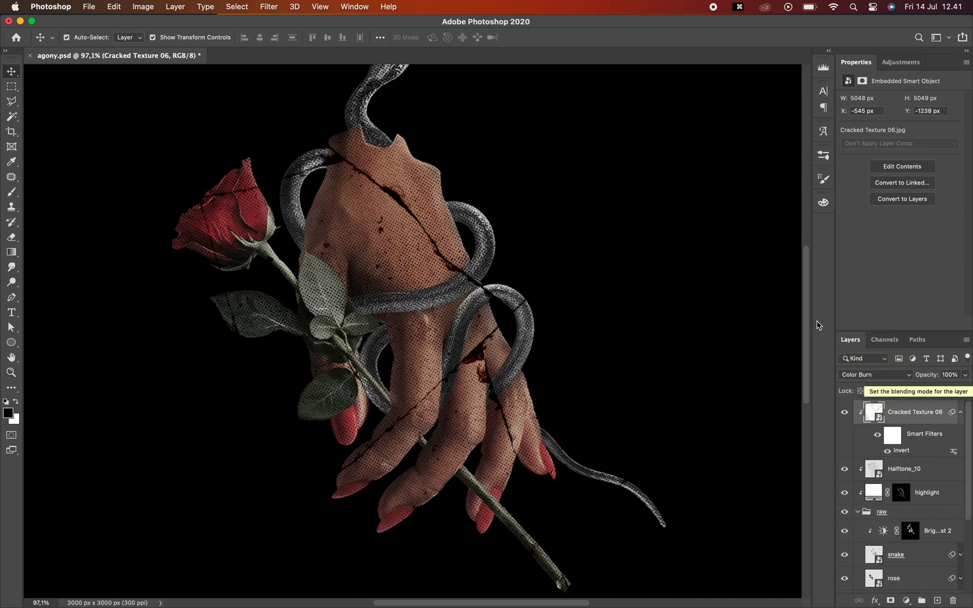
click(873, 375)
key(Escape)
- Transform the cracked texture to overall bounds of about 3638 × 3639 px so the cracks cross the hand and fingers
key(super+minus)
scroll(651, 126, down, 5)
key(Return)
drag(652, 126, 690, 593)
key(Return)
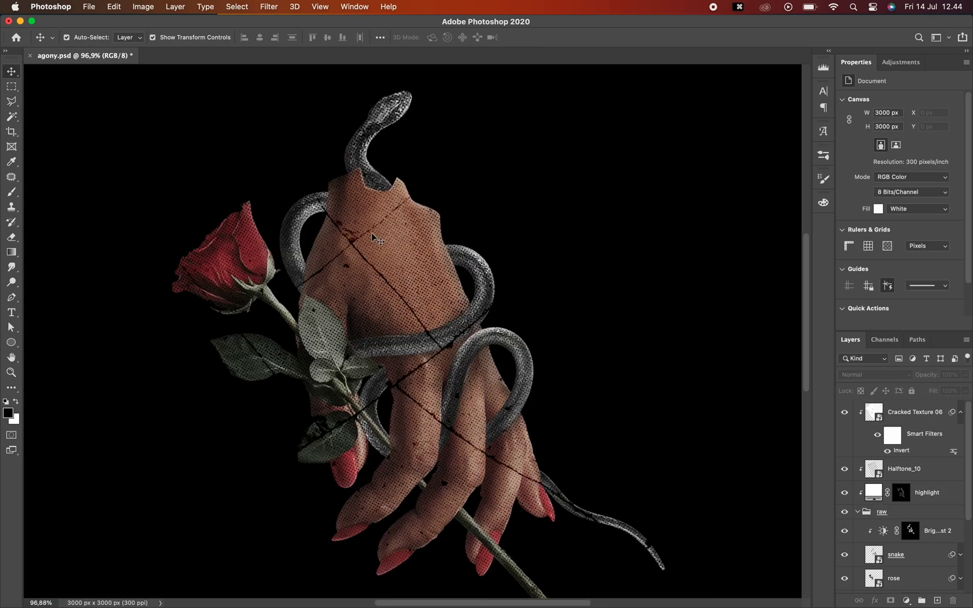
- Add a white Solid Color fill layer above the Cracked Texture 06 layer
scroll(376, 240, up, 5)
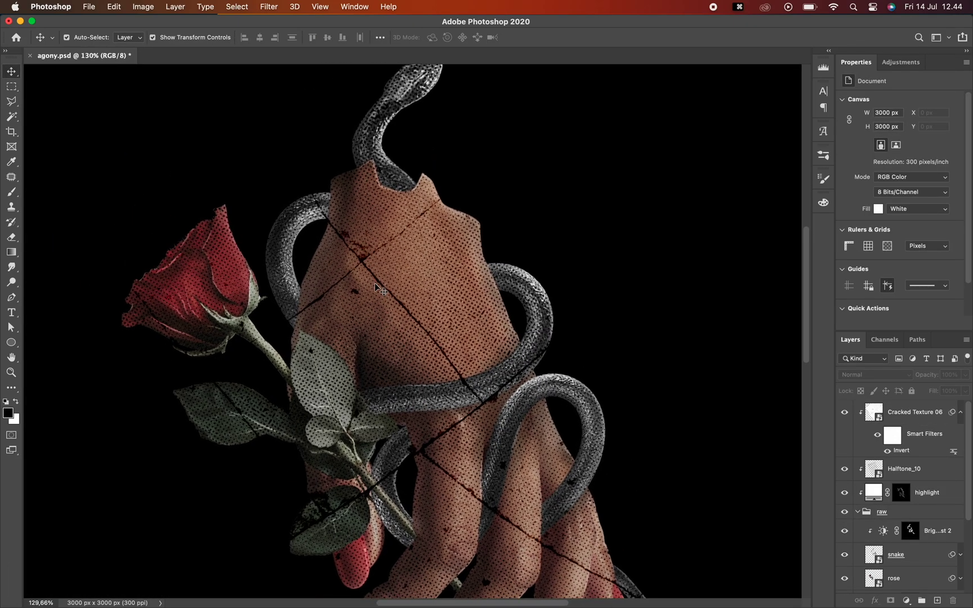
scroll(381, 289, up, 2)
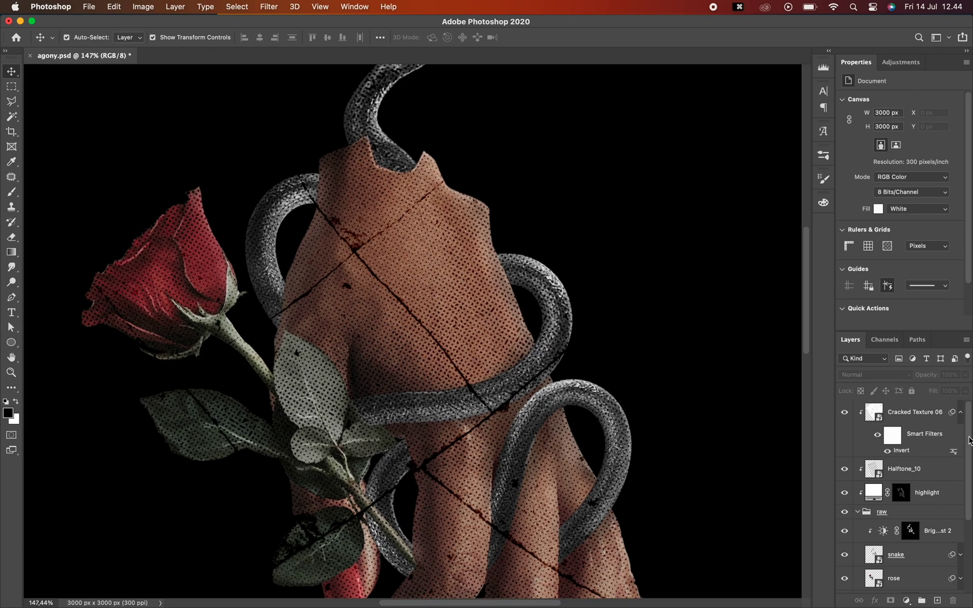
click(961, 412)
click(935, 417)
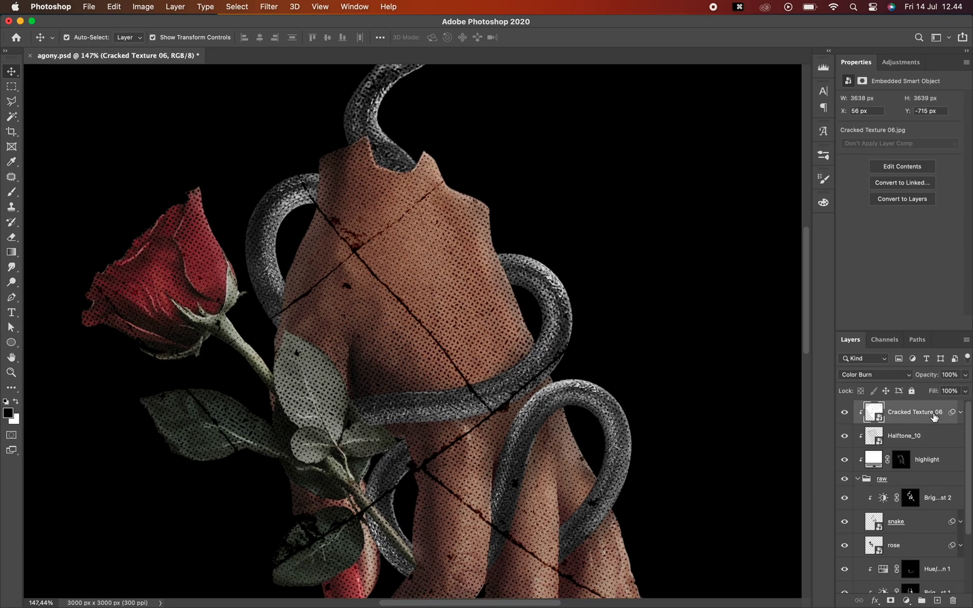
click(906, 601)
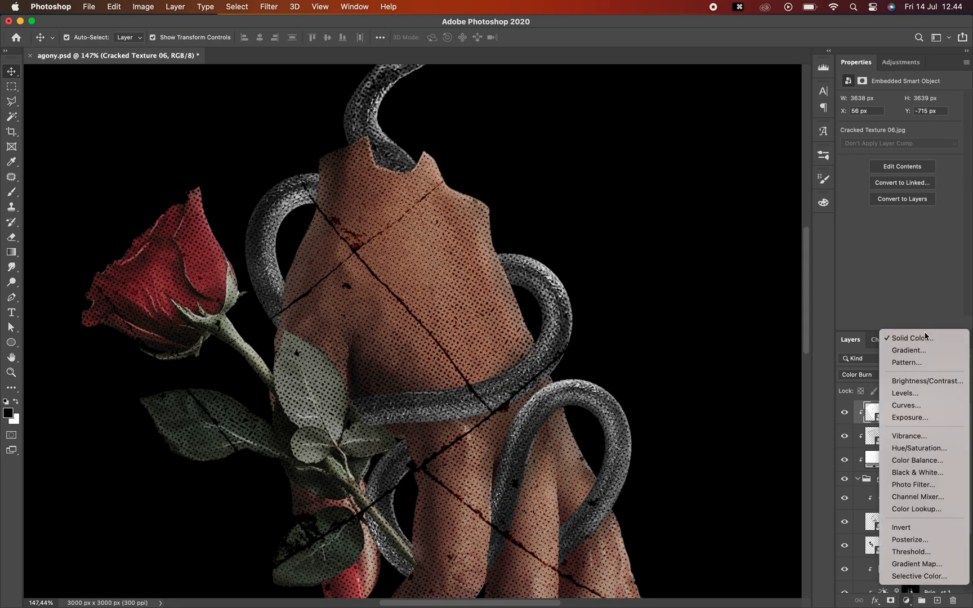
click(922, 340)
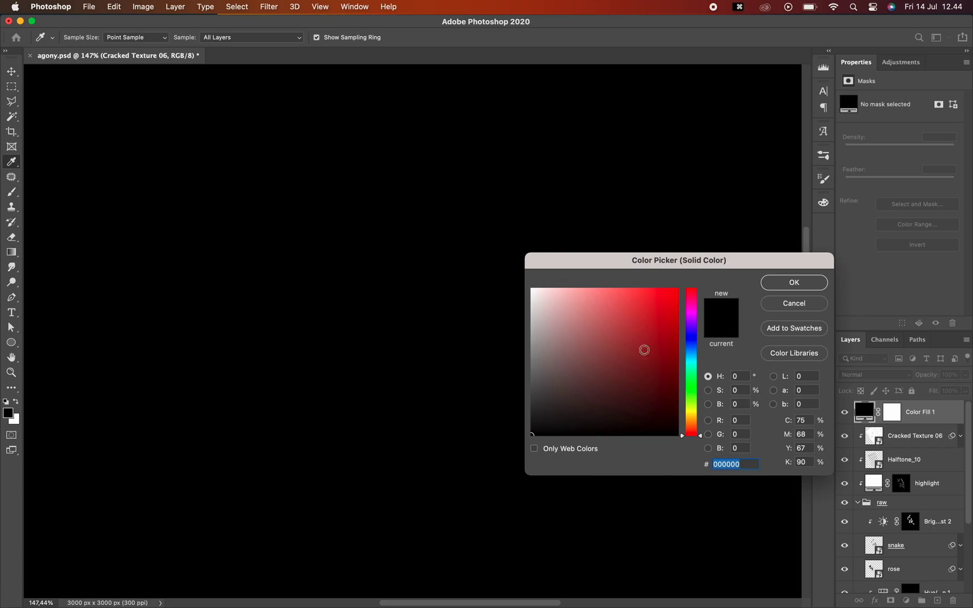
drag(674, 365, 500, 260)
click(794, 283)
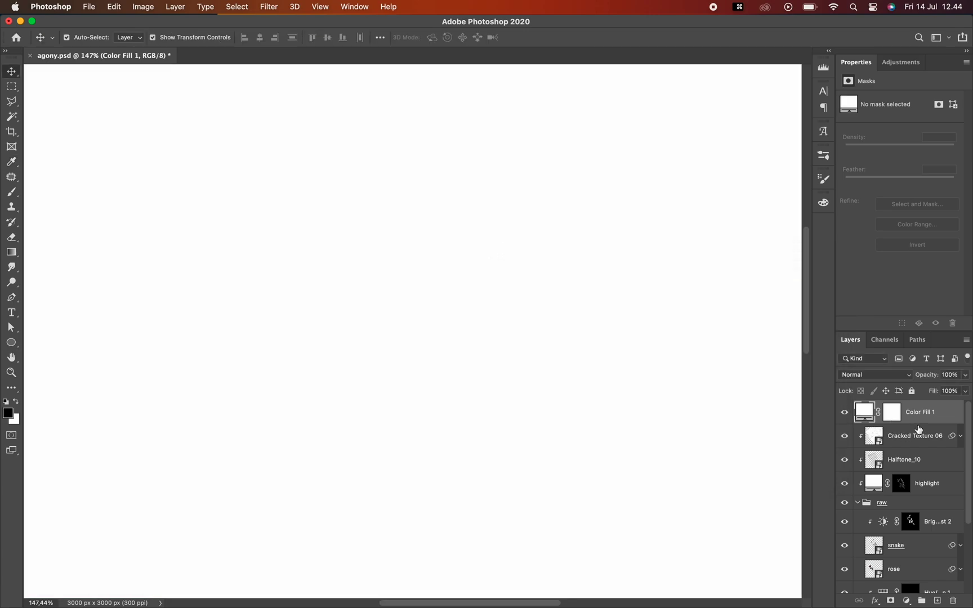
- Clip the white fill to the artwork, set it to Soft Light and invert its mask to black
alt+click(920, 422)
click(890, 375)
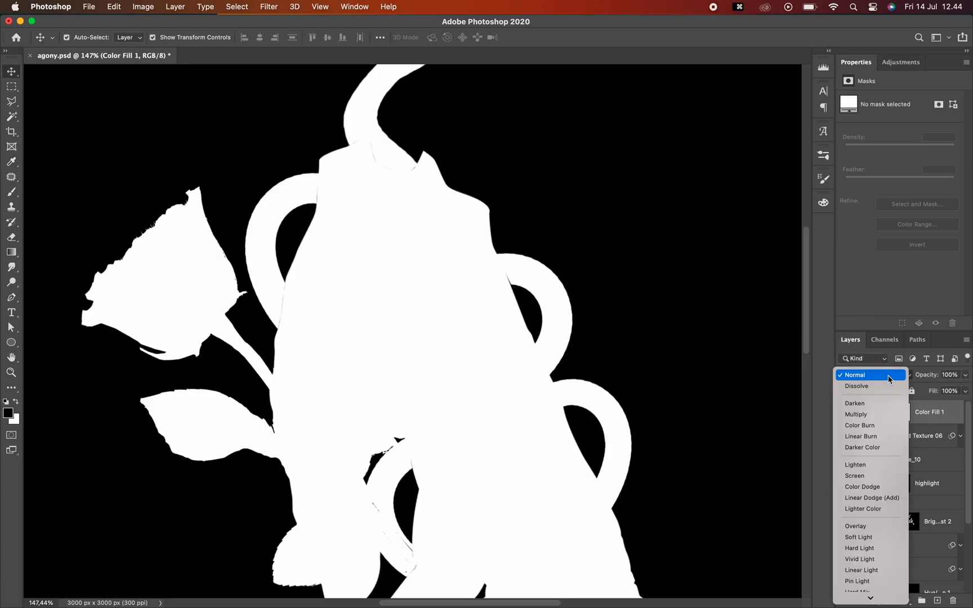
click(858, 538)
click(904, 417)
key(super+i)
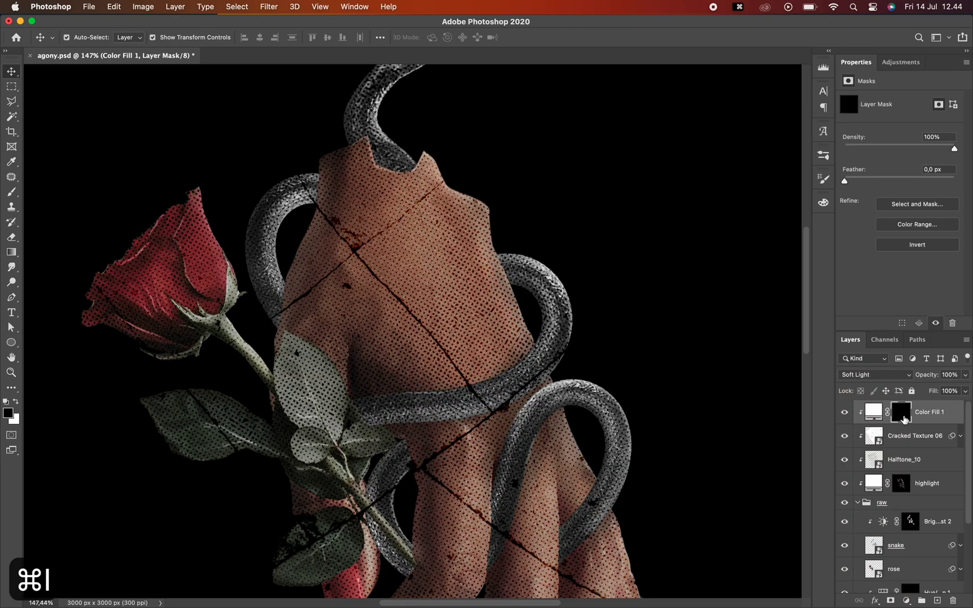
- With a 4 px Eraser on the fill's mask, reveal thin highlights along the long diagonal crack across the hand
key(e)
scroll(424, 327, up, 4)
key(bracketleft)
key(bracketleft)
key(bracketleft)
key(bracketleft)
key(bracketleft)
key(bracketleft)
key(bracketleft)
key(bracketleft)
key(bracketleft)
key(bracketleft)
key(bracketleft)
key(bracketleft)
key(bracketleft)
scroll(203, 210, up, 4)
scroll(371, 138, up, 1)
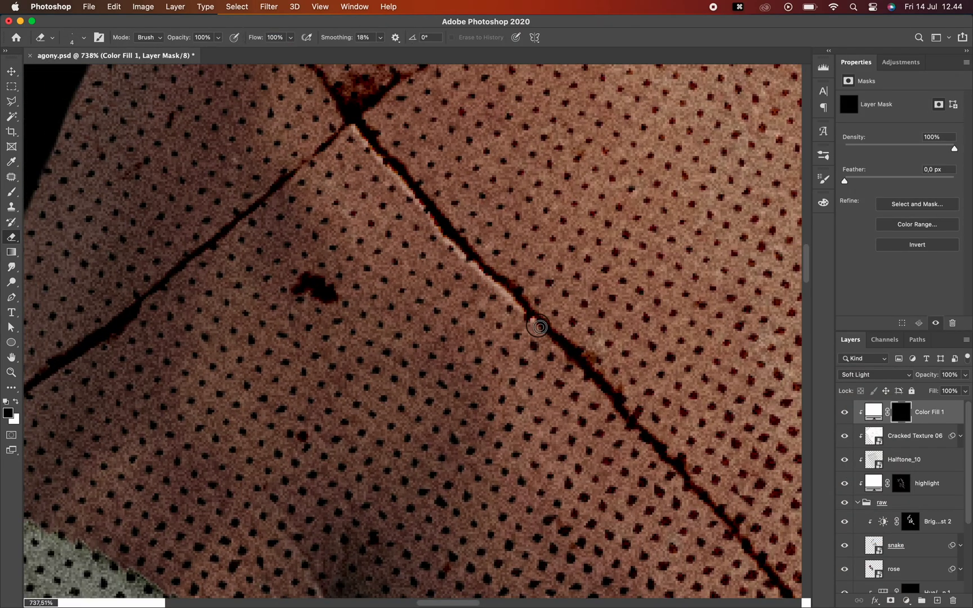
scroll(531, 317, down, 1)
drag(618, 422, 678, 490)
drag(694, 512, 546, 352)
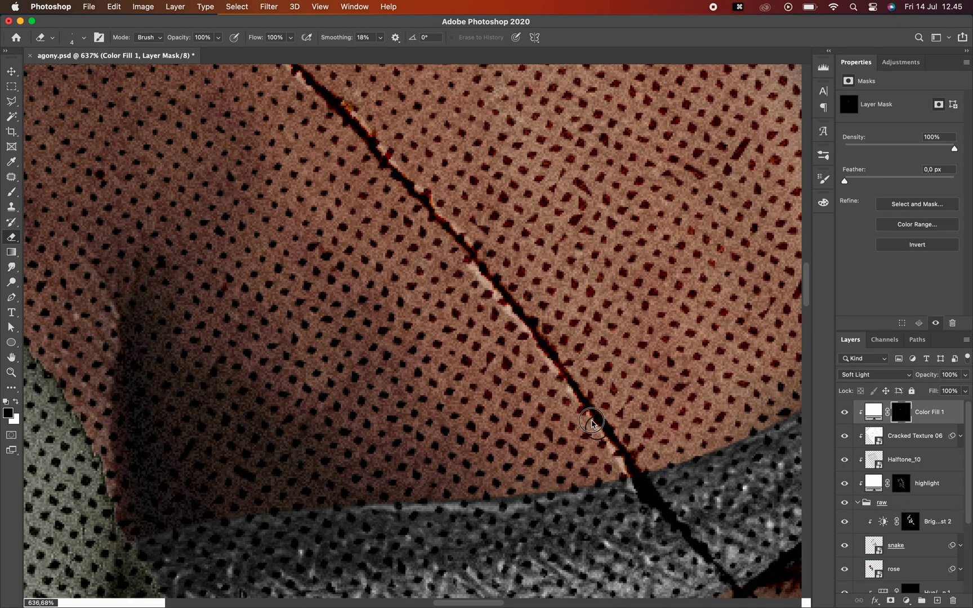
drag(611, 448, 509, 317)
- Reveal thin highlights along the cracks below the snake coil and across the fingers
scroll(509, 317, down, 8)
scroll(535, 394, up, 7)
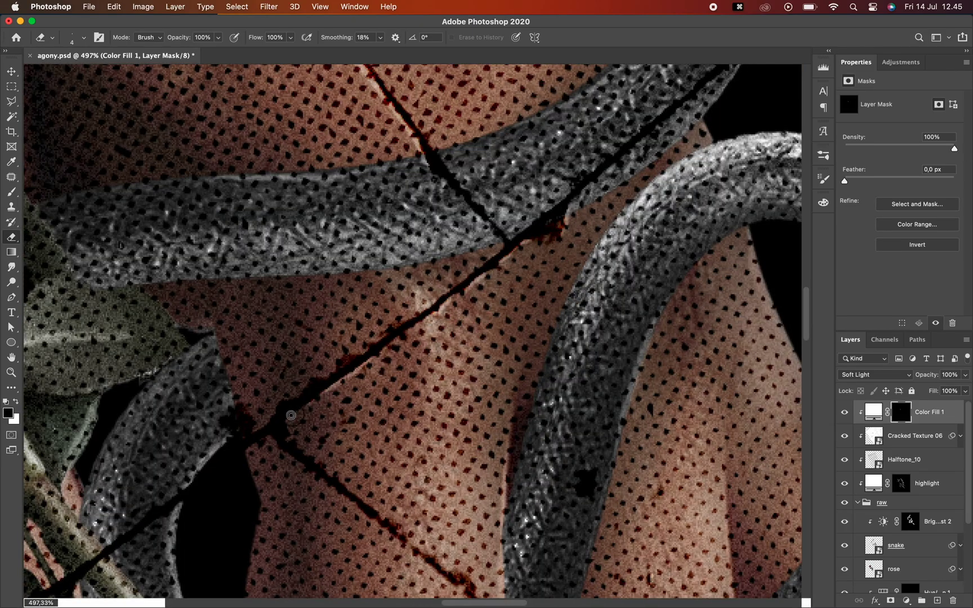
drag(333, 485, 287, 332)
drag(468, 473, 398, 359)
drag(570, 486, 472, 427)
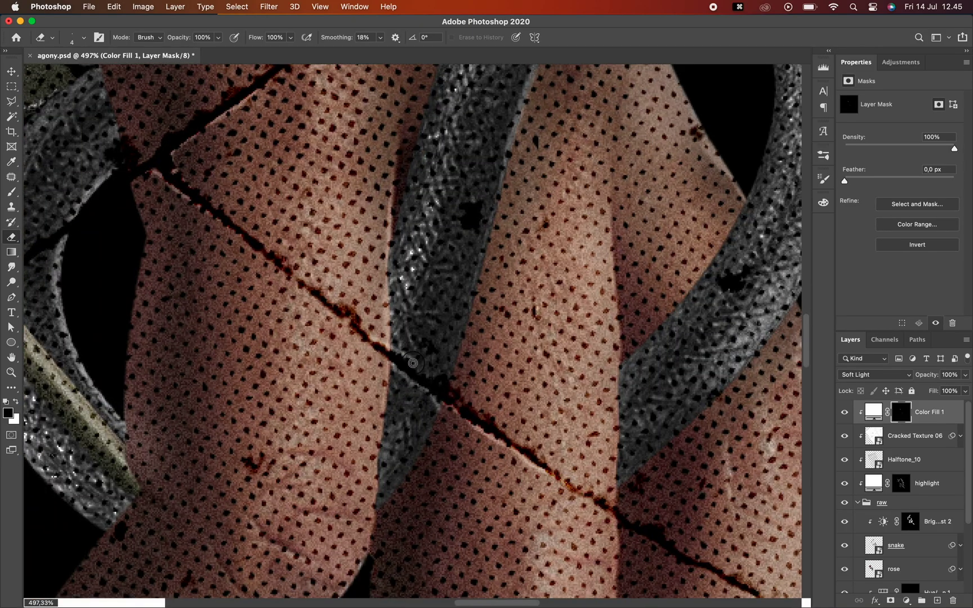
scroll(411, 360, up, 5)
drag(266, 287, 312, 339)
scroll(313, 338, down, 4)
scroll(395, 194, up, 4)
- Reveal highlights along the cracks near the wrist, undoing one misplaced stroke
drag(426, 181, 407, 203)
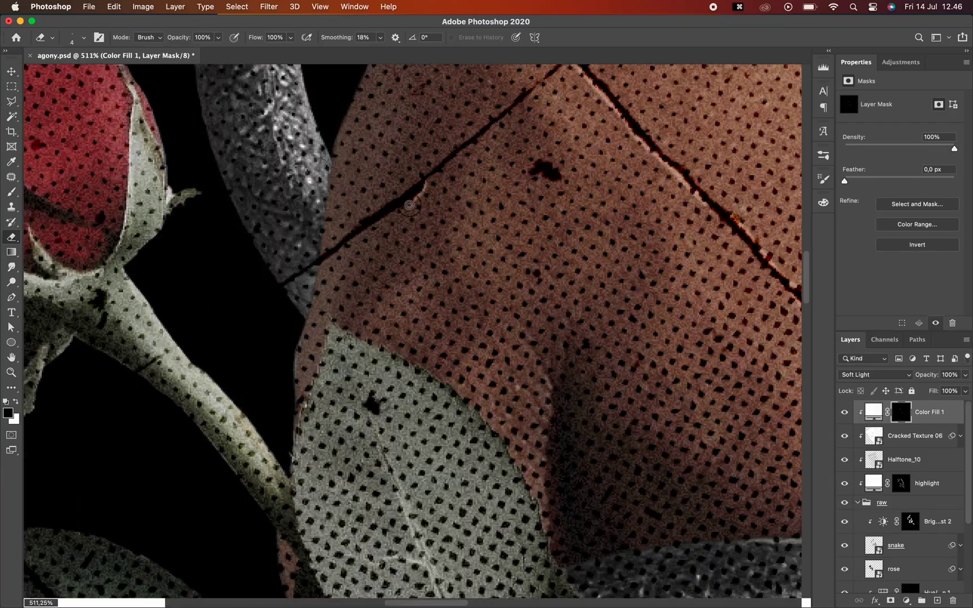
scroll(327, 260, up, 2)
drag(315, 322, 288, 341)
key(super+z)
scroll(489, 209, up, 2)
drag(519, 191, 555, 162)
scroll(555, 163, up, 2)
drag(399, 96, 473, 187)
scroll(412, 331, down, 4)
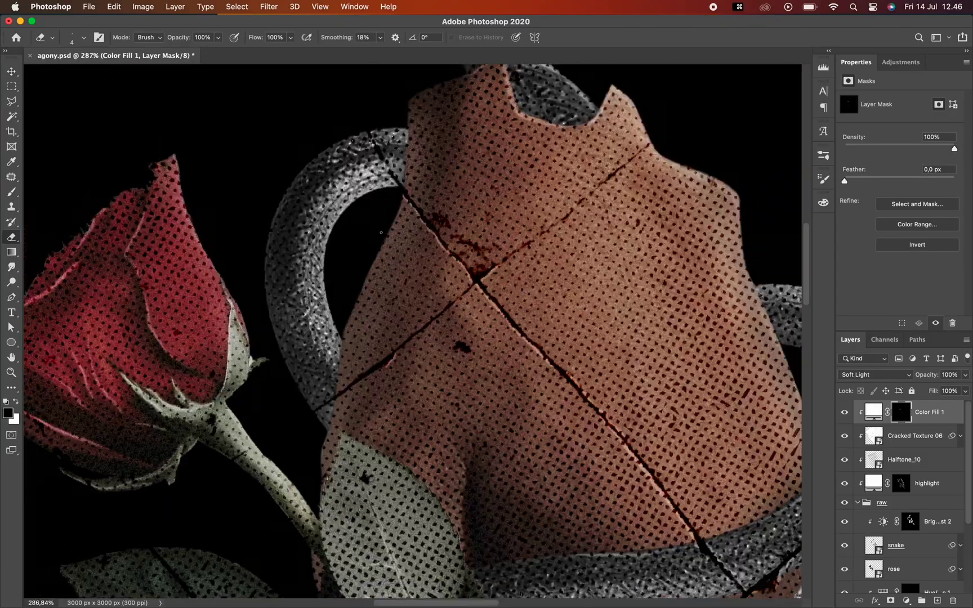
- Enlarge the Eraser to 6 px and reveal highlights along the crack edges around the leaves, snake loop and fingers
scroll(412, 332, down, 6)
scroll(413, 331, up, 5)
drag(503, 313, 568, 260)
scroll(635, 207, right, 2)
scroll(634, 208, right, 2)
scroll(495, 252, down, 5)
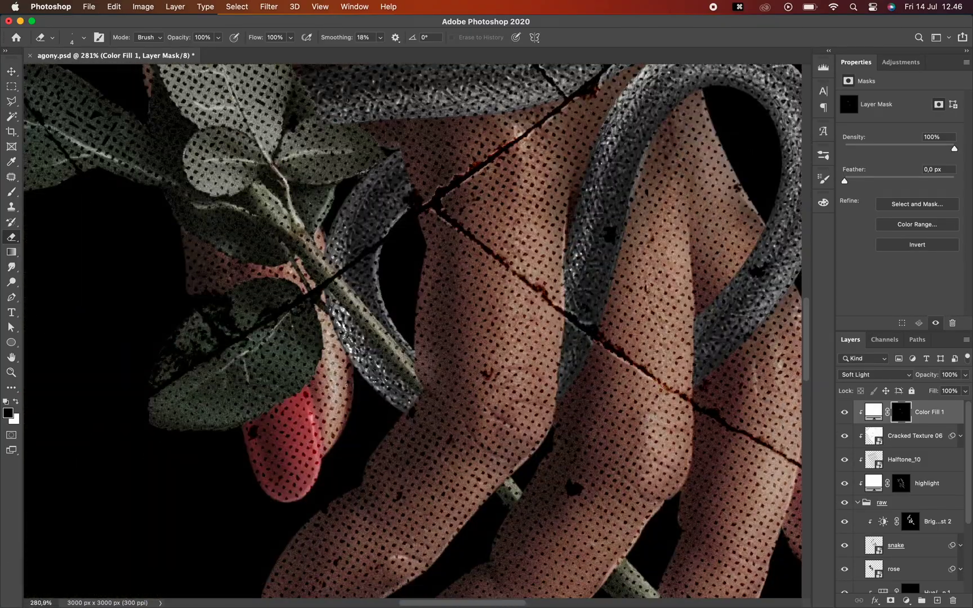
scroll(420, 470, down, 5)
scroll(419, 471, right, 2)
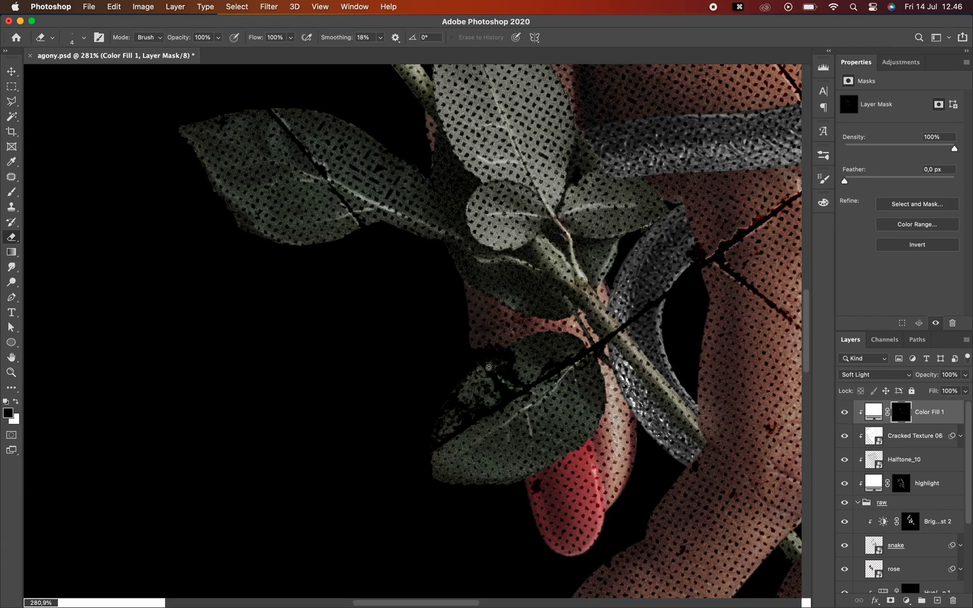
scroll(525, 394, right, 6)
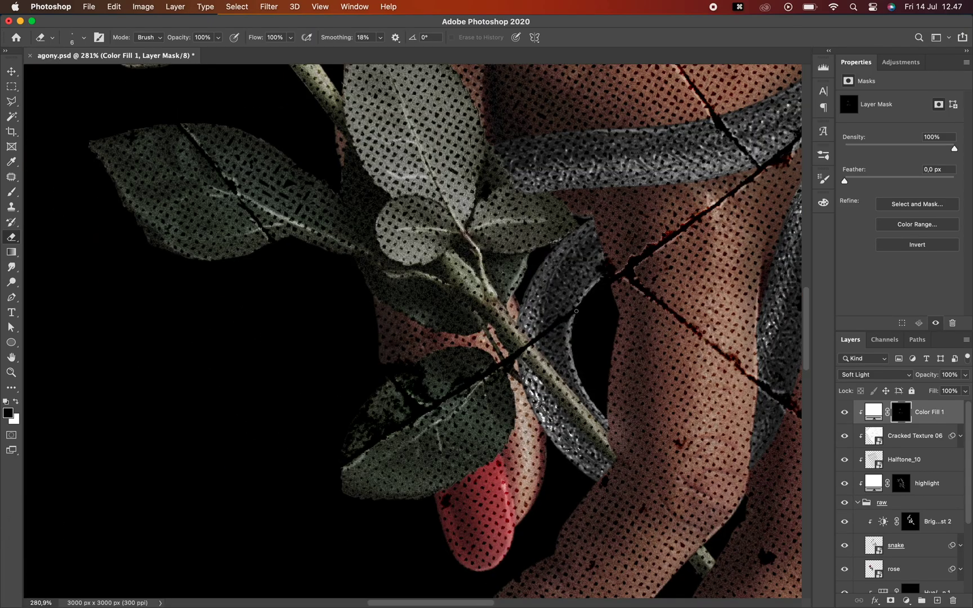
scroll(524, 394, down, 2)
drag(709, 497, 613, 425)
scroll(414, 332, down, 5)
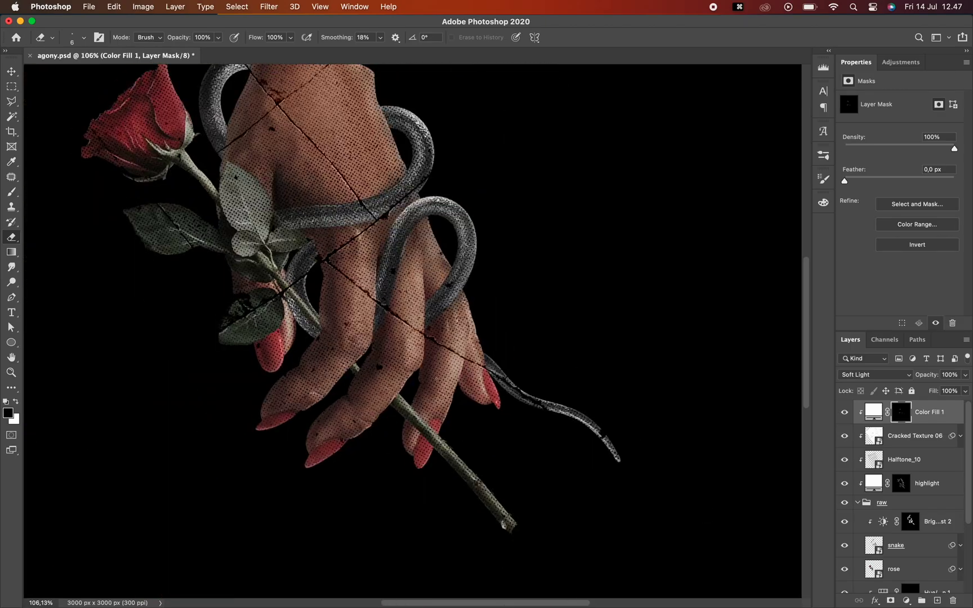
- Reveal small highlights beside the dark chips and cracks on the fingers and snake coils
scroll(395, 248, up, 7)
drag(410, 259, 390, 252)
scroll(390, 251, up, 3)
key(bracketright)
key(bracketright)
scroll(345, 185, up, 4)
drag(205, 239, 231, 296)
scroll(239, 270, down, 3)
scroll(502, 323, down, 6)
scroll(502, 322, up, 6)
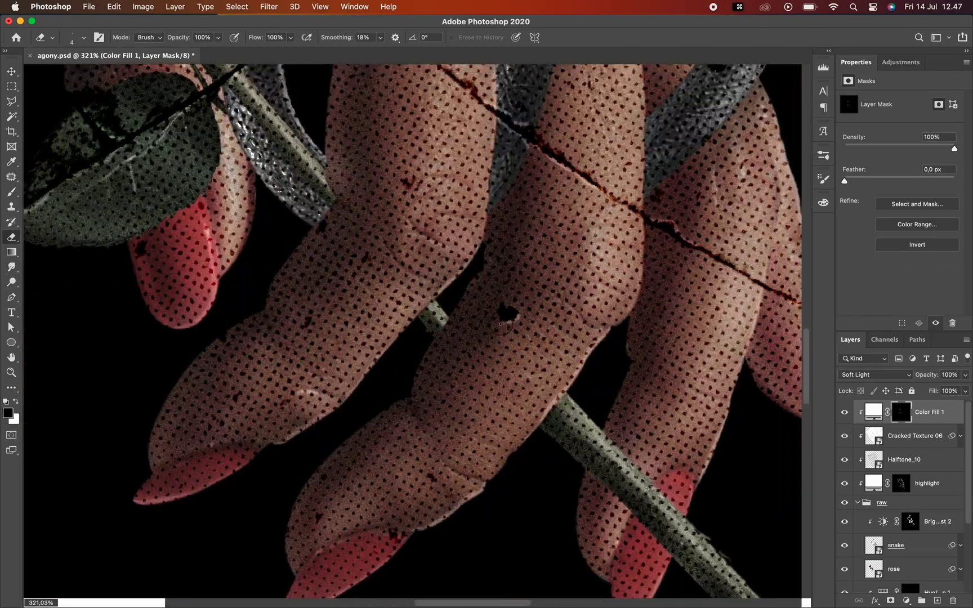
scroll(322, 235, up, 5)
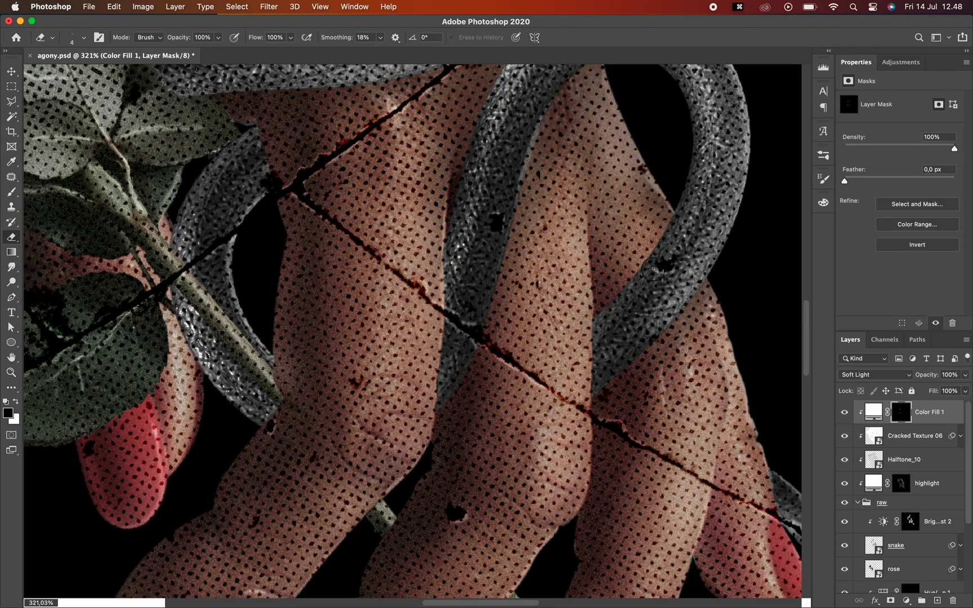
- Reveal fine highlights beside the remaining cracks and chips on the upper hand with the 4 px Eraser
scroll(592, 194, up, 4)
drag(457, 246, 443, 258)
scroll(450, 254, down, 3)
scroll(619, 306, up, 5)
scroll(620, 306, up, 6)
drag(544, 271, 564, 248)
scroll(558, 274, down, 7)
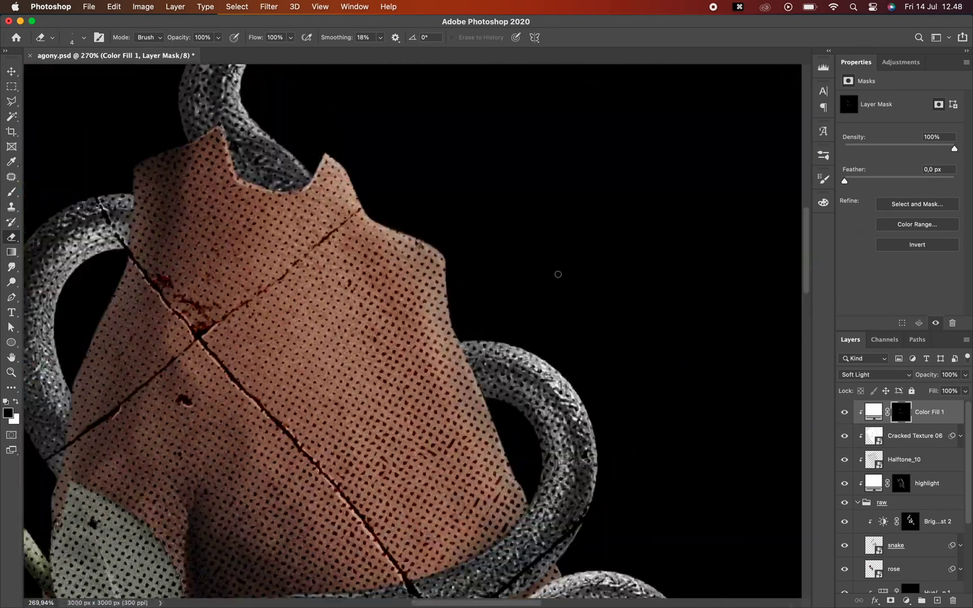
- Check the highlighted cracks along the snake's tail and the whole artwork, and save the document
scroll(558, 274, down, 5)
scroll(642, 538, up, 7)
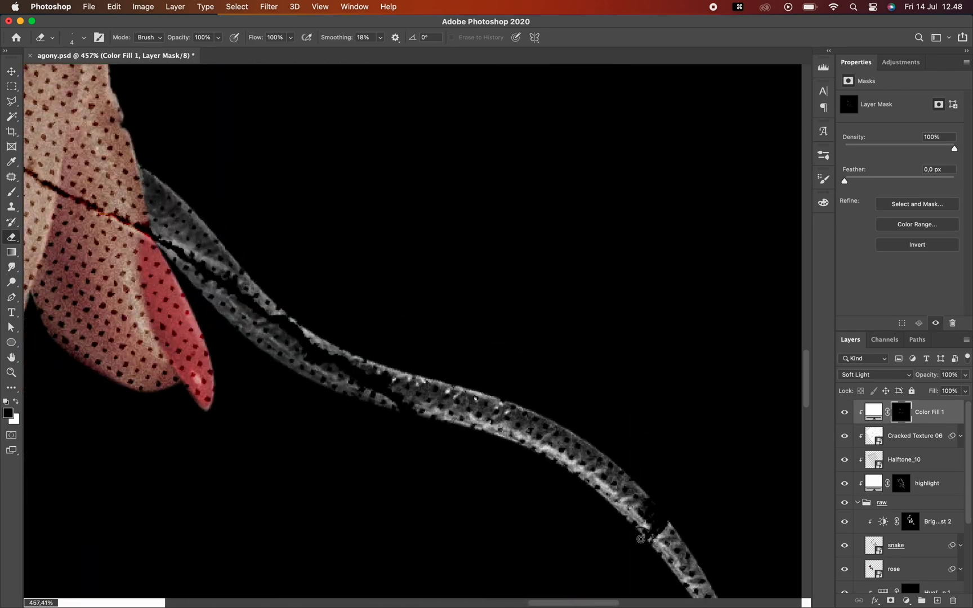
scroll(303, 359, down, 8)
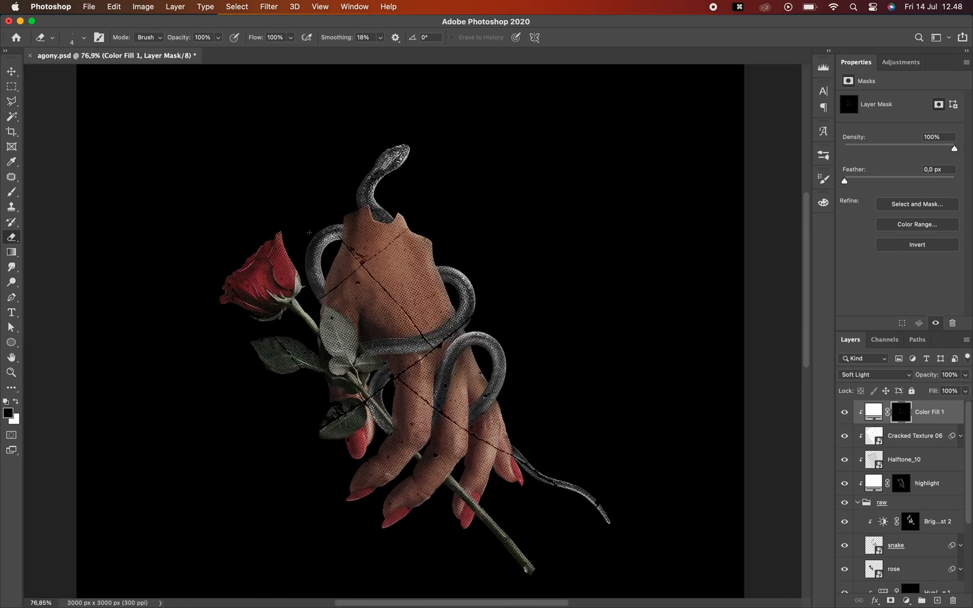
scroll(315, 232, down, 1)
key(v)
key(super+s)
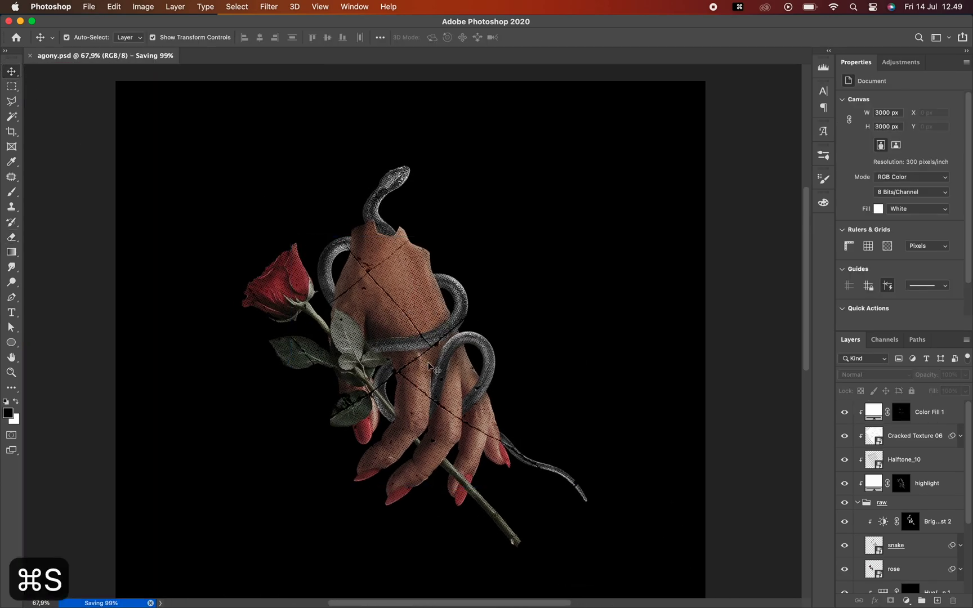
- Compare the artwork with and without the Color Fill 1 crack highlights
scroll(431, 368, up, 3)
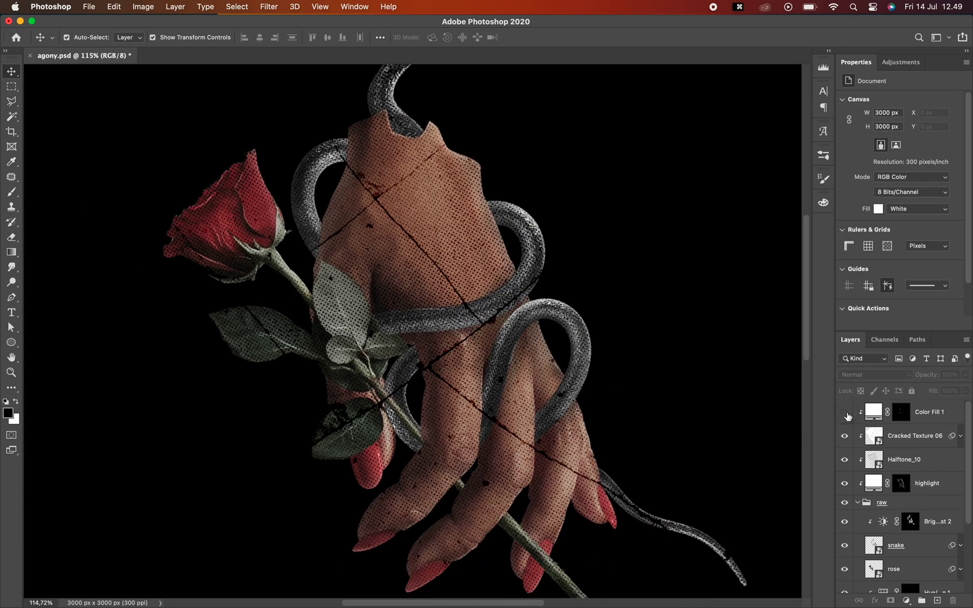
scroll(613, 343, down, 2)
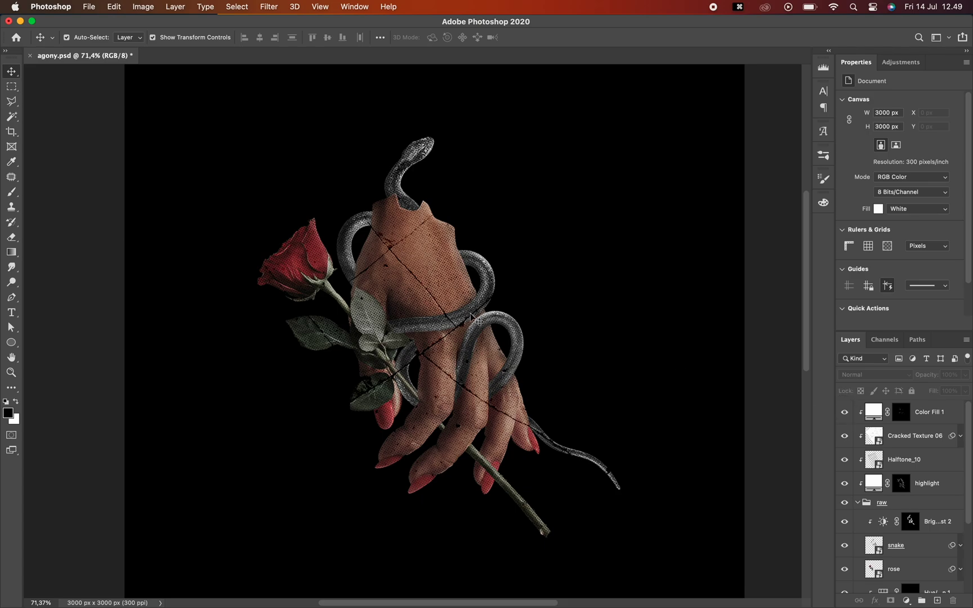
scroll(472, 318, up, 1)
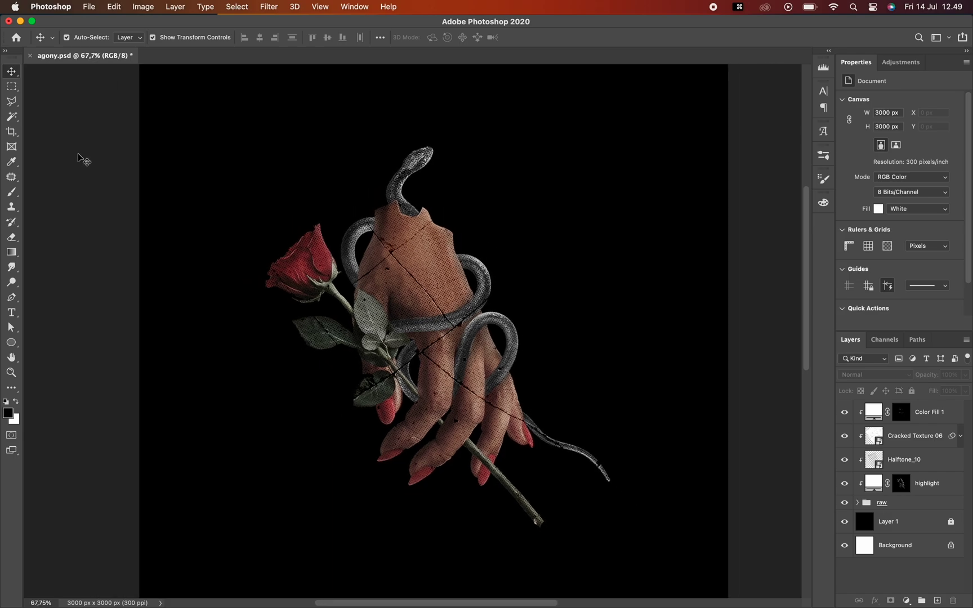
- Add the white title AGONY in Big Caslon with 160 tracking across the hand and enlarge it
key(super+BackSpace)
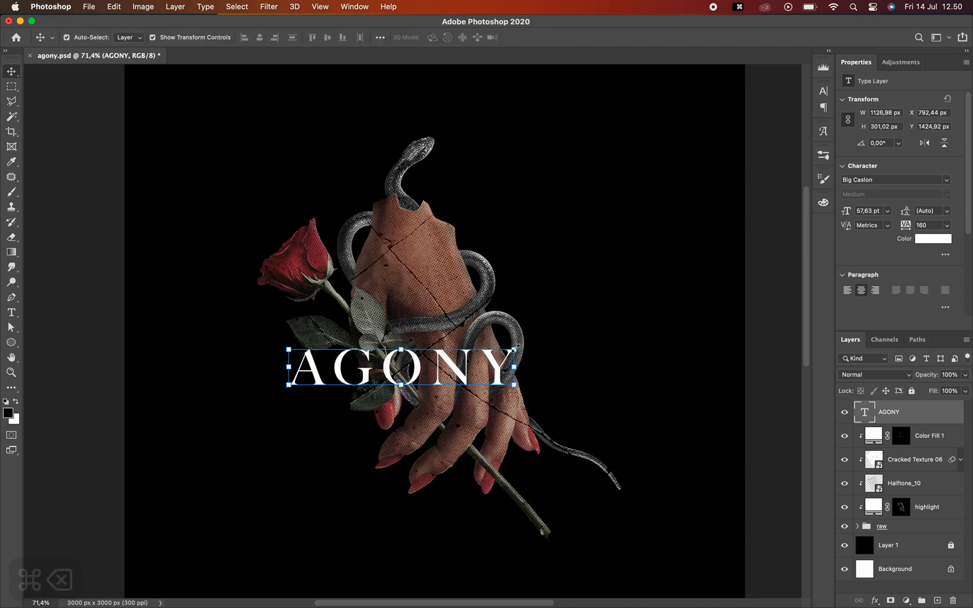
key(Return)
key(super+t)
drag(541, 320, 560, 322)
- Give the AGONY title 63% fill and a layer mask, and hide the N where the snake loop crosses it with a 25 px Eraser
key(e)
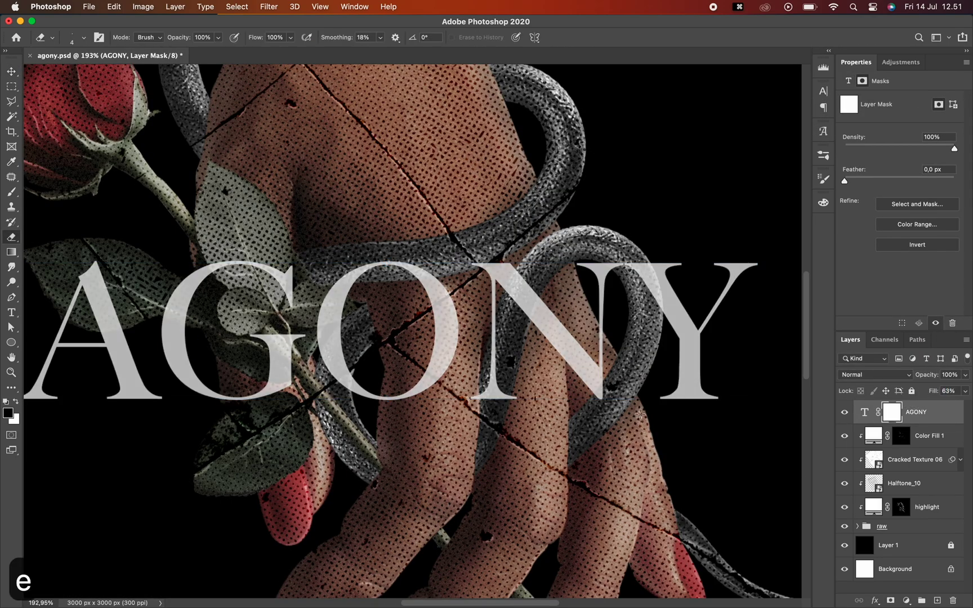
key(bracketright)
key(bracketright)
key(bracketright)
key(bracketright)
key(super+plus)
drag(521, 278, 549, 360)
scroll(636, 496, down, 2)
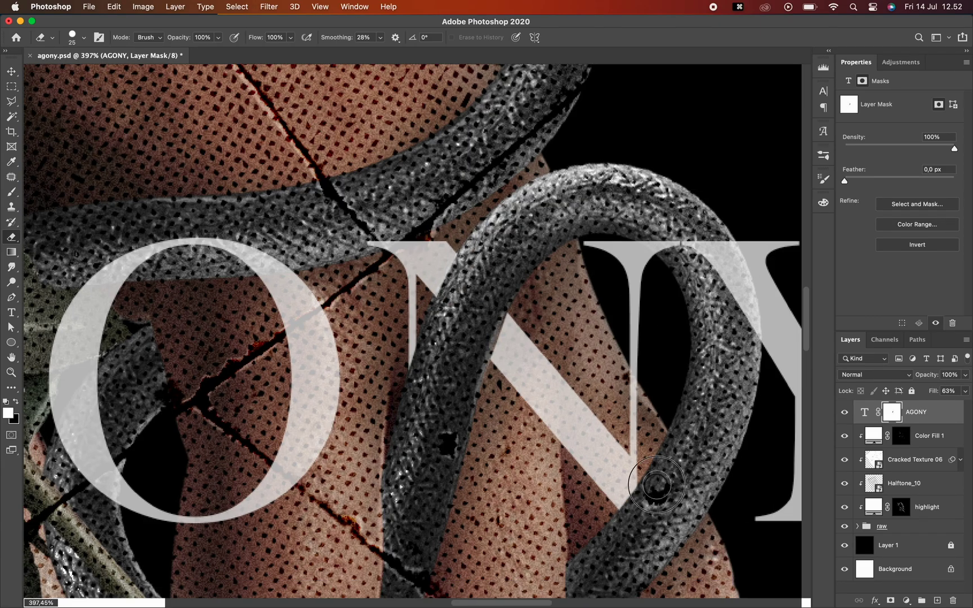
drag(431, 271, 412, 298)
- Mask the G and O of the AGONY title where the rose leaves overlap them
drag(210, 300, 260, 274)
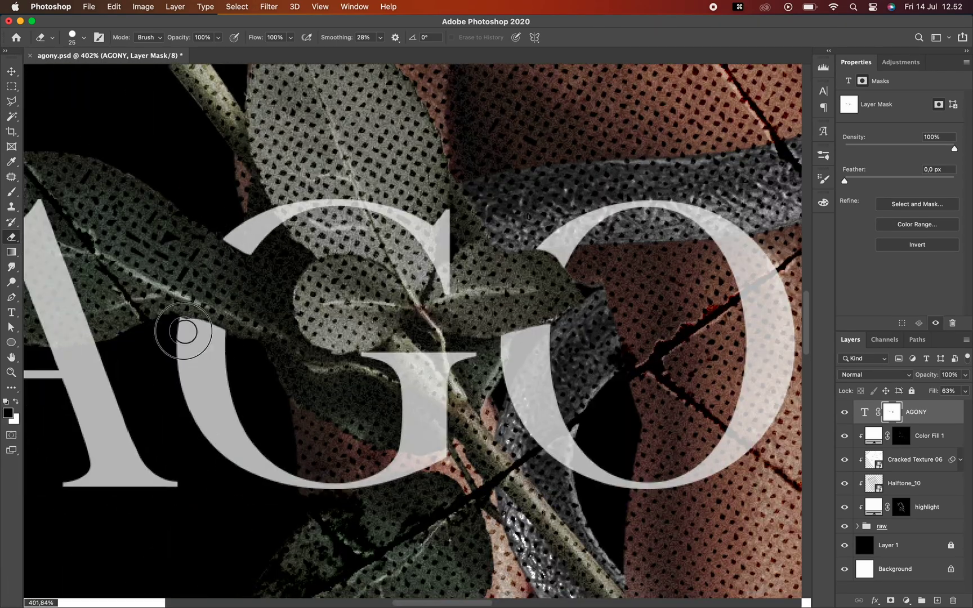
scroll(362, 317, down, 5)
key(x)
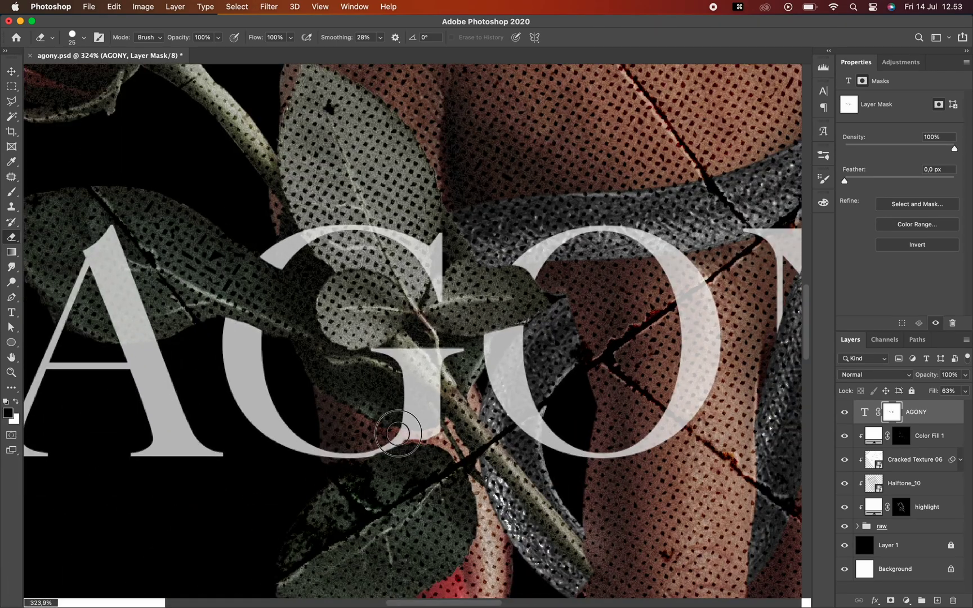
scroll(420, 335, down, 8)
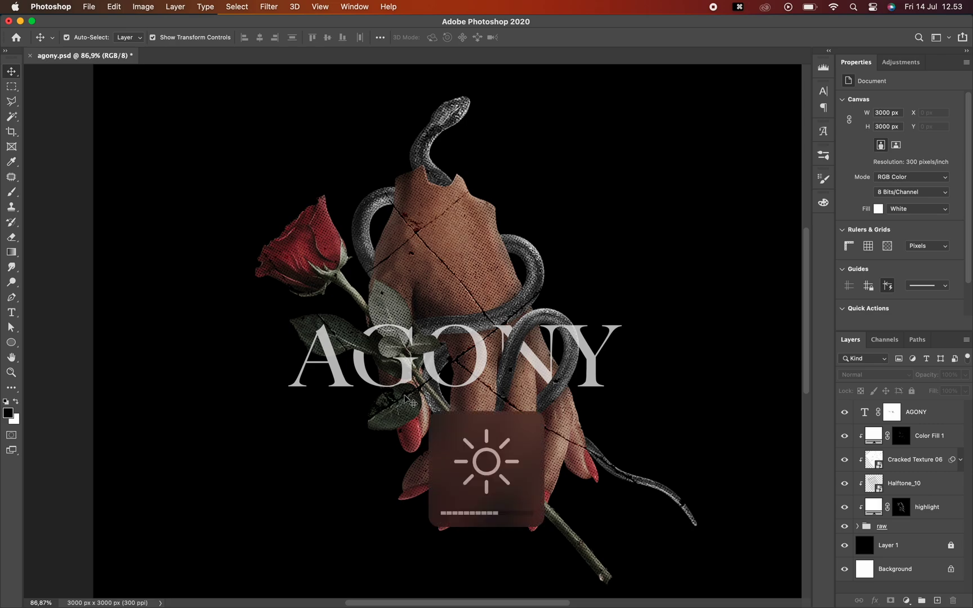
- Examine the finished DEAR AGONY design on the black T-shirt mockup, both close up and as a whole
drag(881, 190, 882, 191)
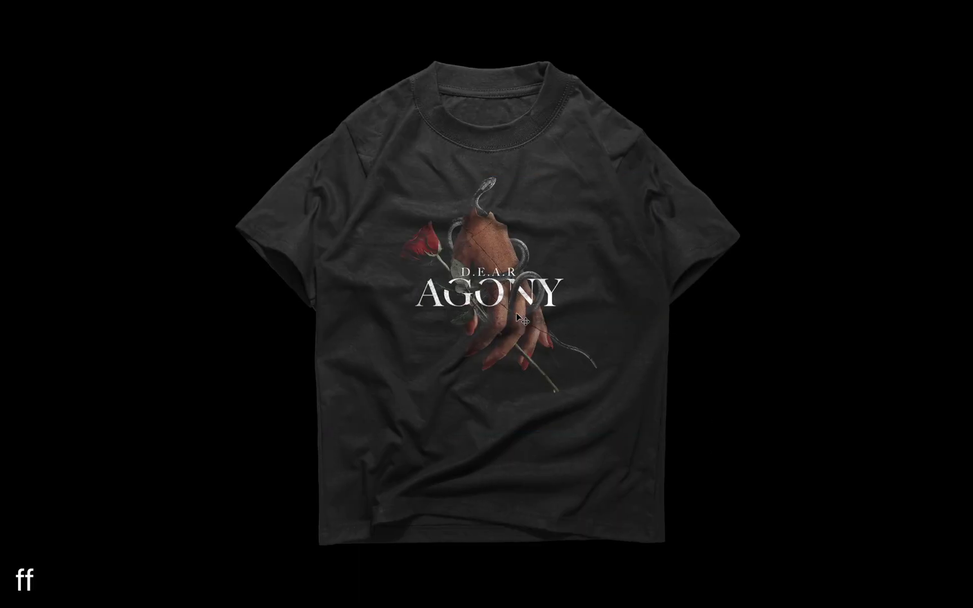
scroll(553, 274, up, 5)
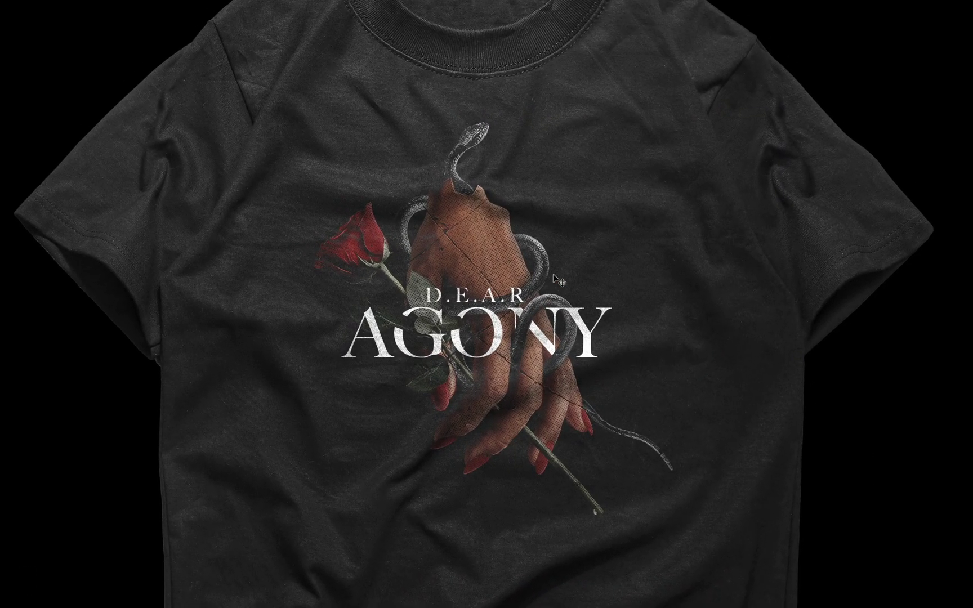
scroll(552, 274, down, 5)
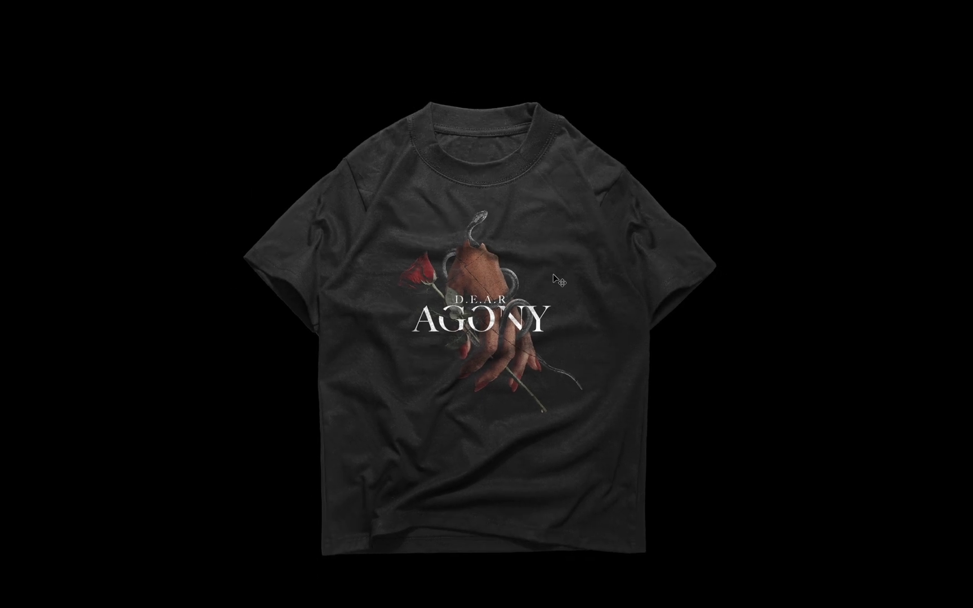